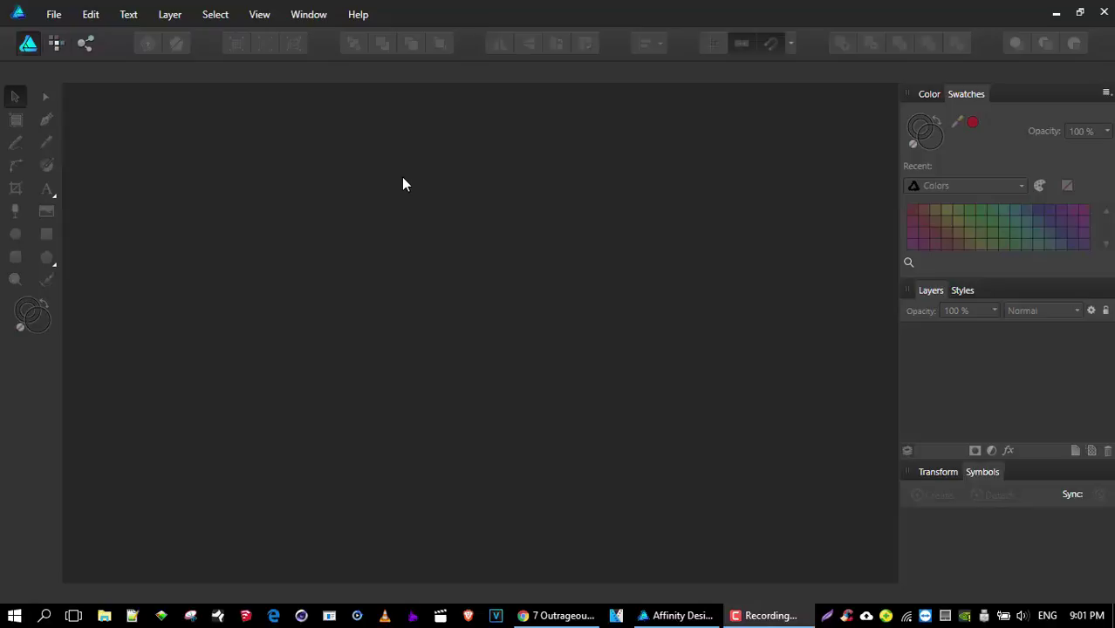
Open the File menu to reach the New document command.
left_click(53, 15)
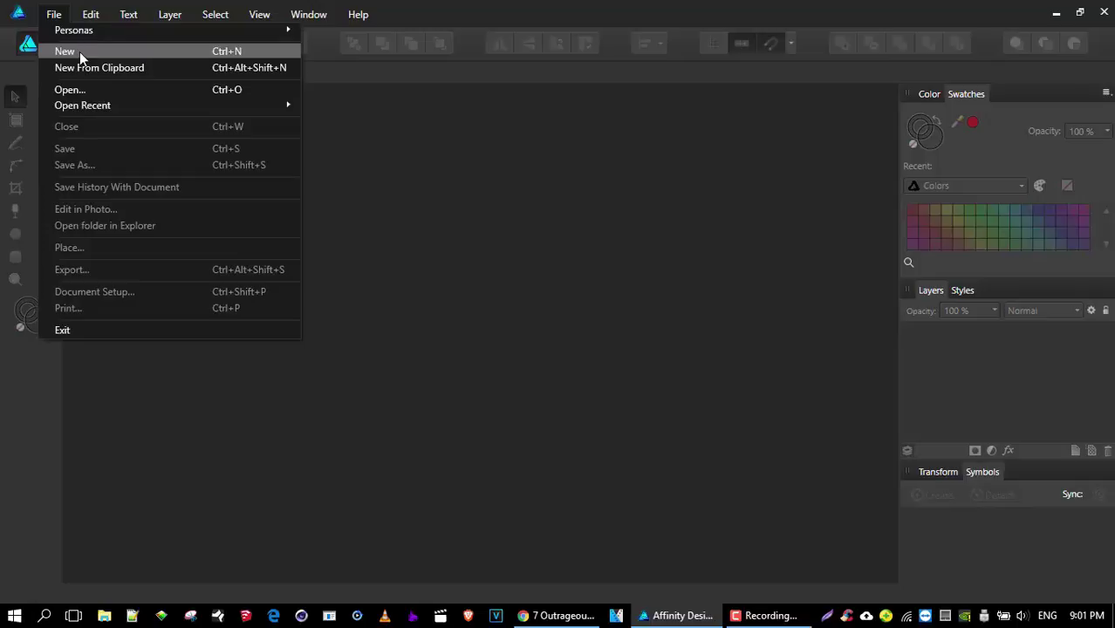
Create a new 1200 × 1000 px Web document with an artboard.
left_click(79, 51)
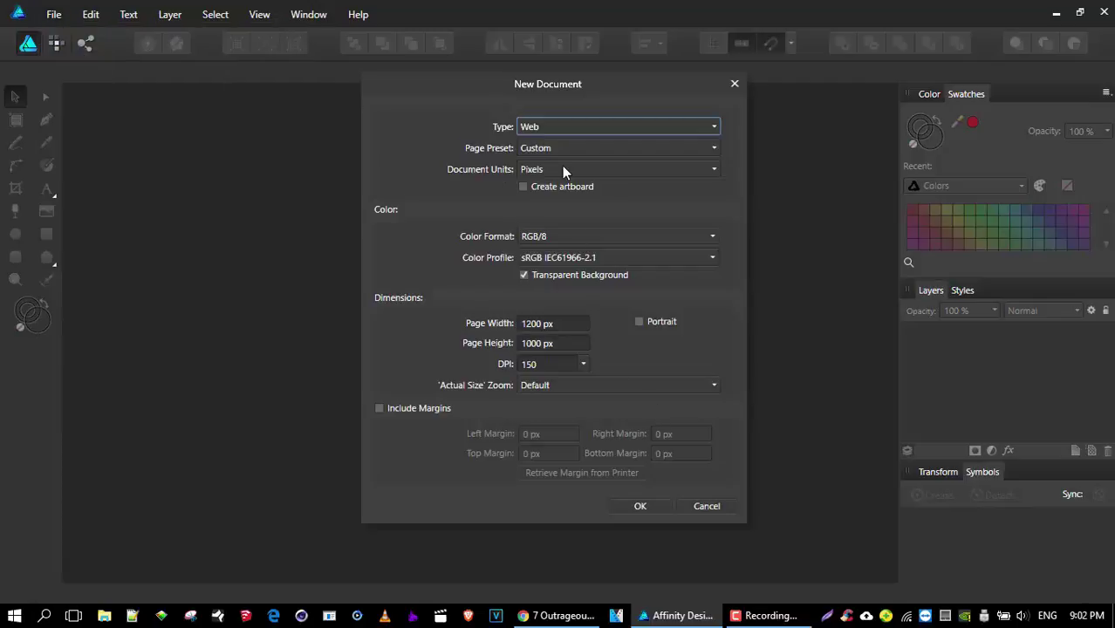
left_click(523, 187)
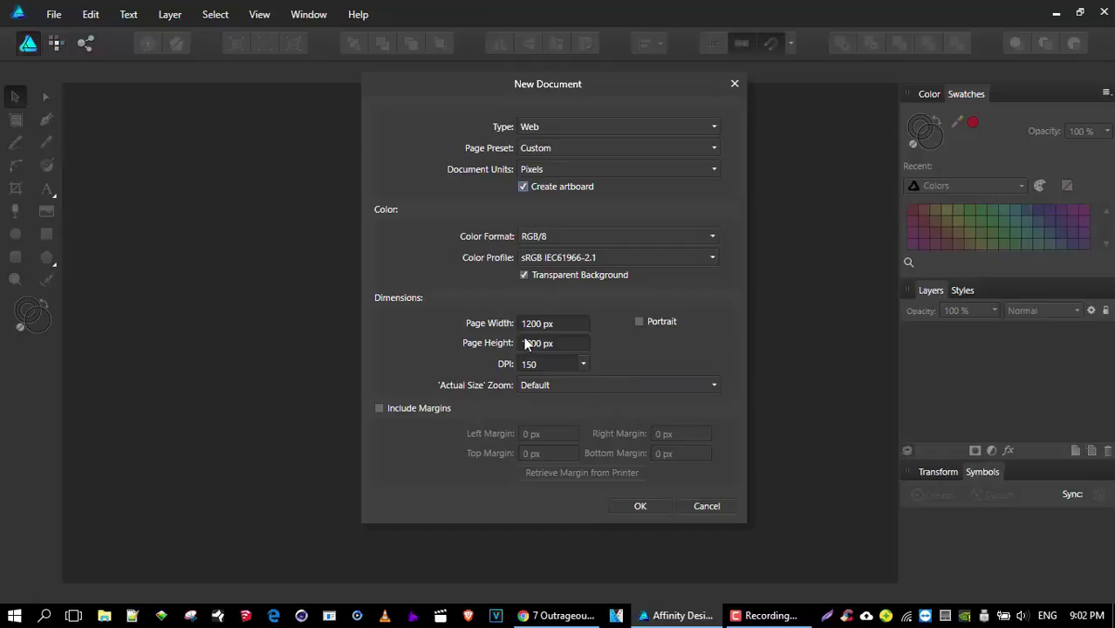
left_click(641, 507)
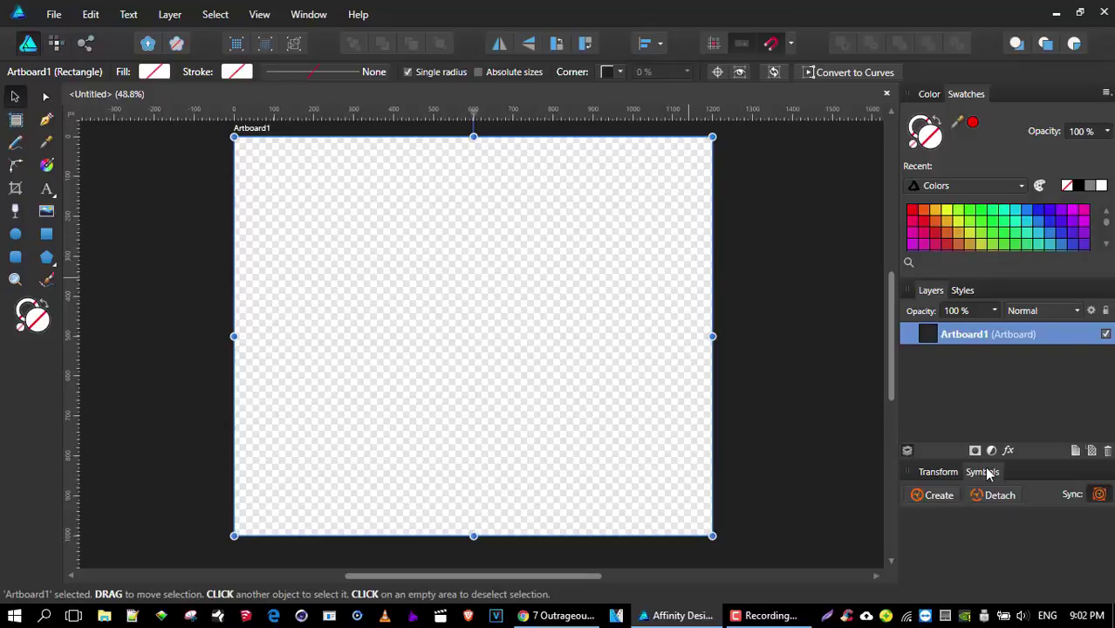
Float the Symbols panel, reopen it from View > Studio, and park it over Layers.
left_click_drag(987, 472, 719, 267)
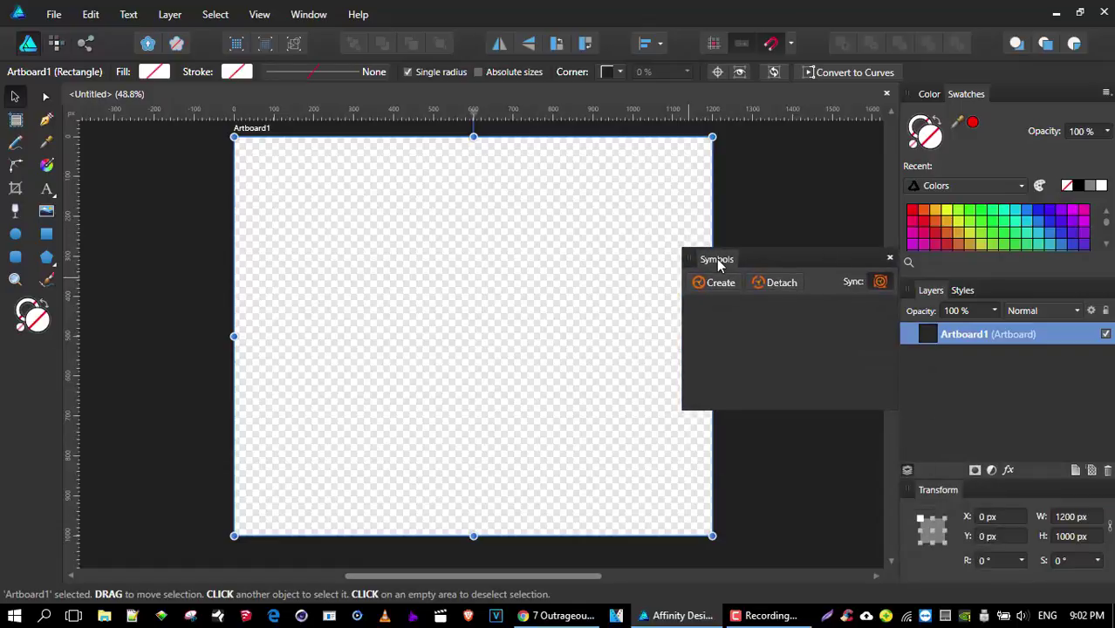
left_click(890, 260)
left_click(262, 14)
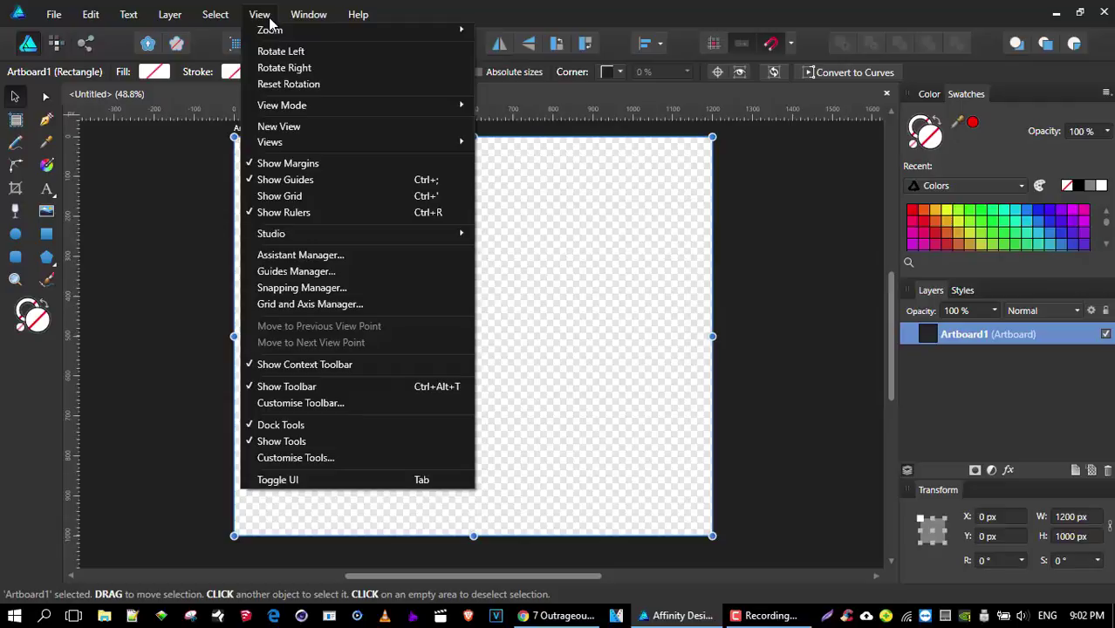
mouse_move(307, 235)
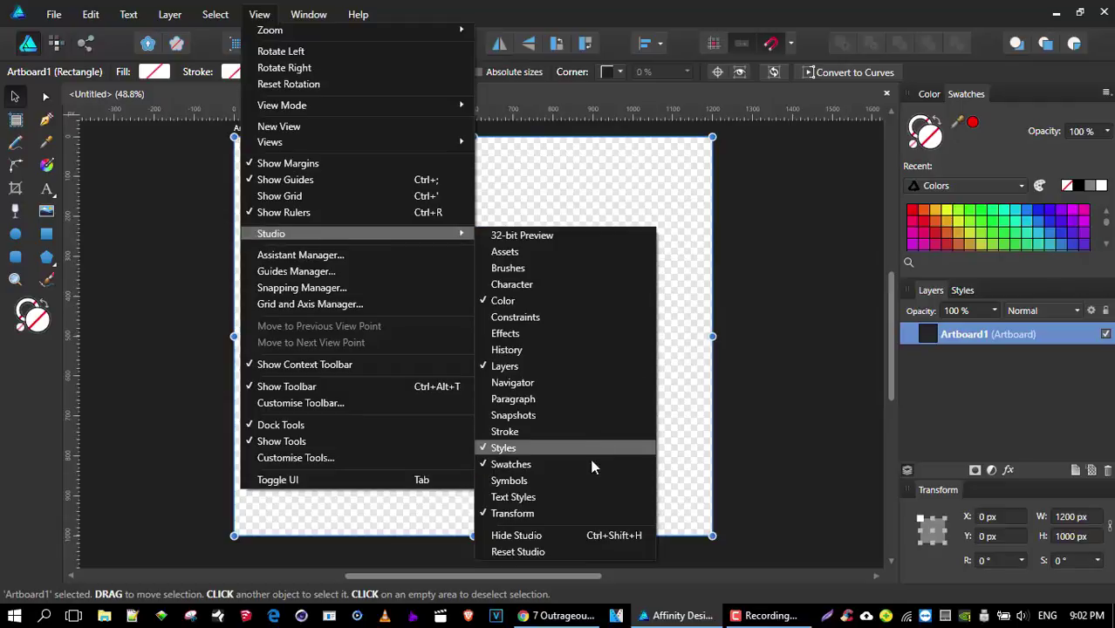
left_click(578, 481)
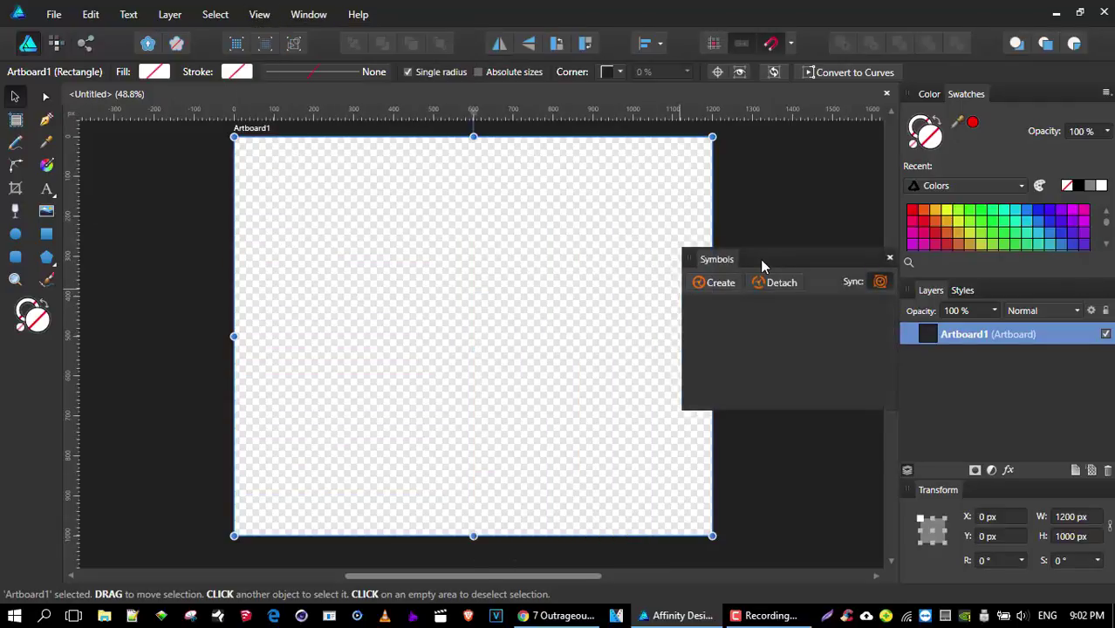
left_click_drag(761, 266, 794, 237)
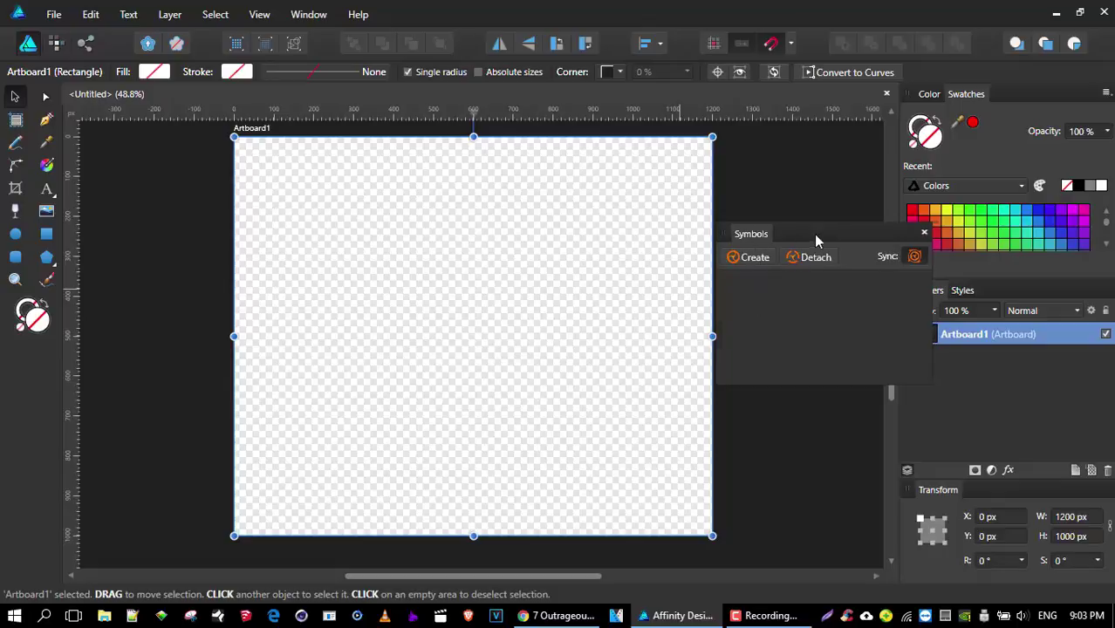
left_click_drag(815, 234, 853, 251)
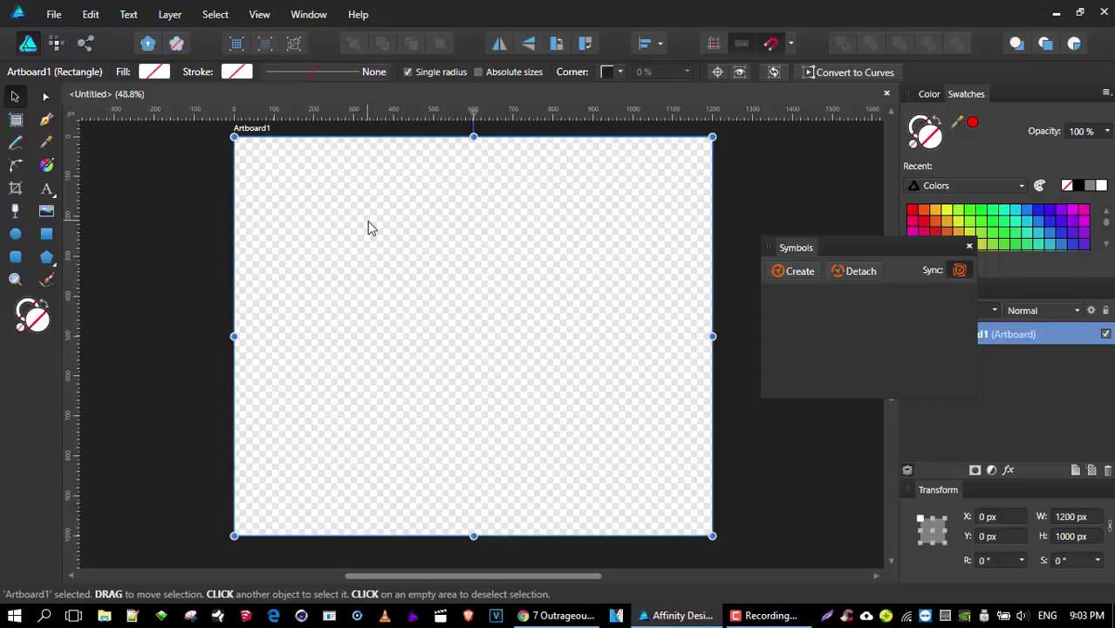
Draw a tall rectangle on the artboard's left half with a 1 pt outline.
left_click(47, 236)
left_click_drag(280, 182, 475, 469)
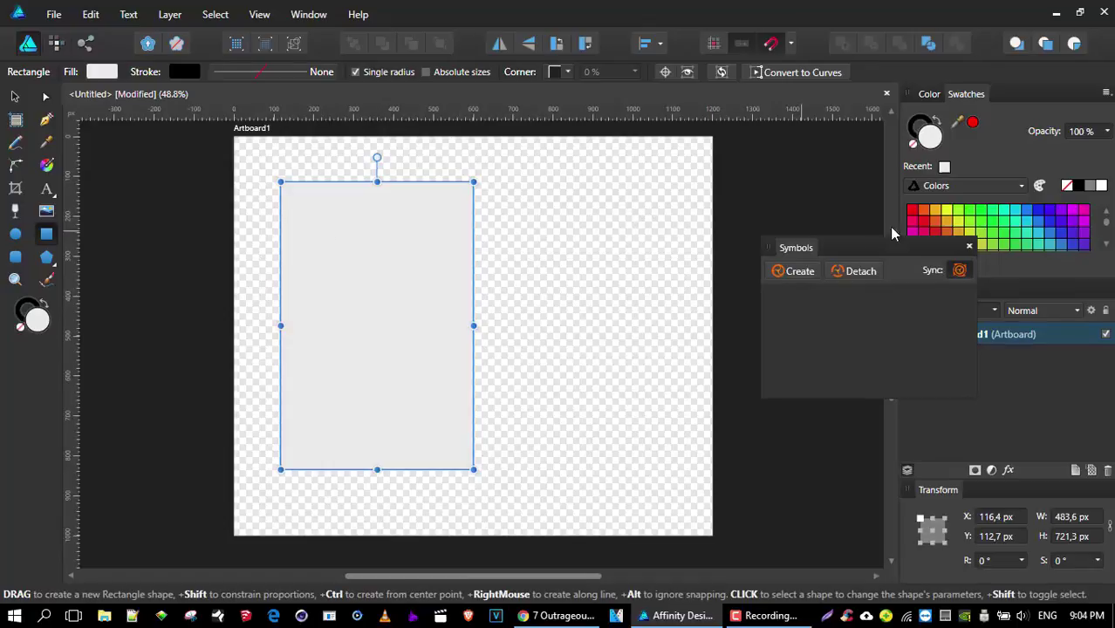
left_click(921, 124)
left_click(325, 75)
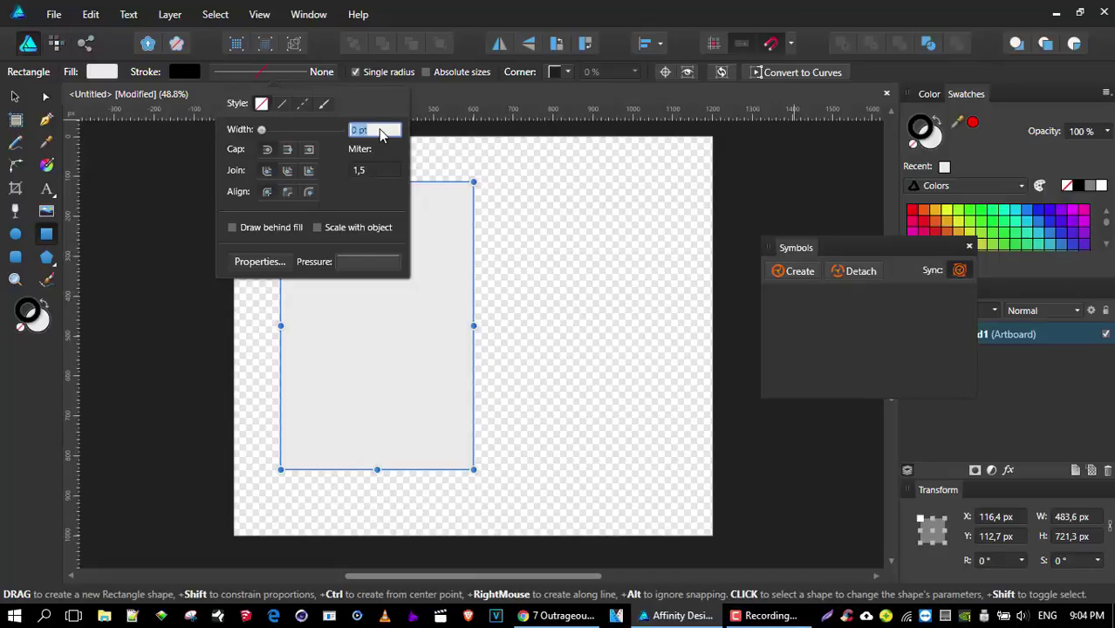
left_click(537, 236)
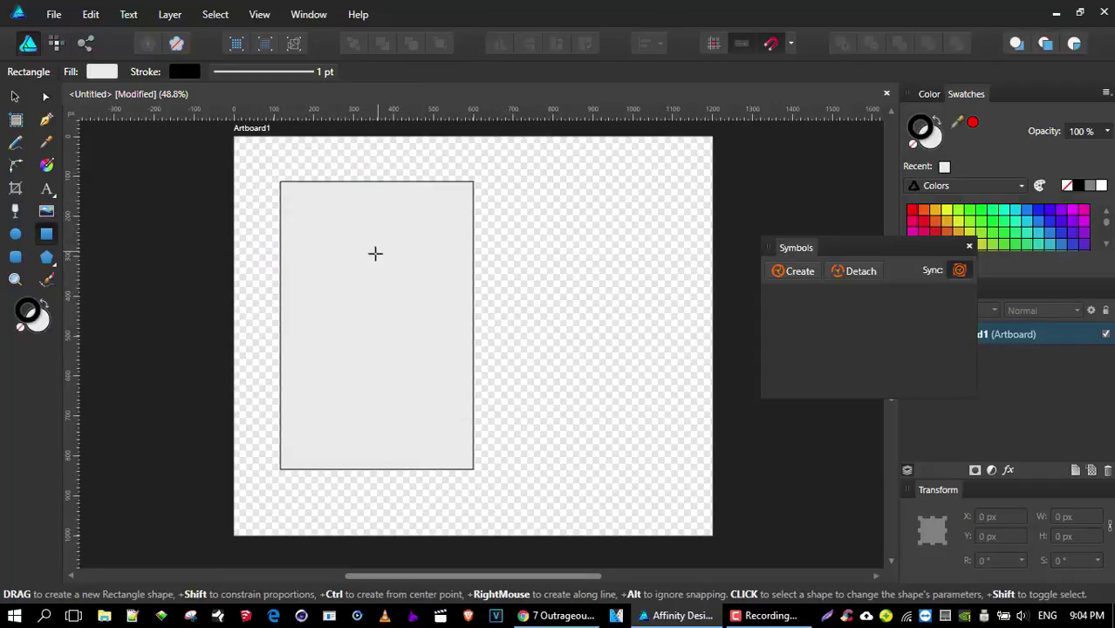
left_click(15, 97)
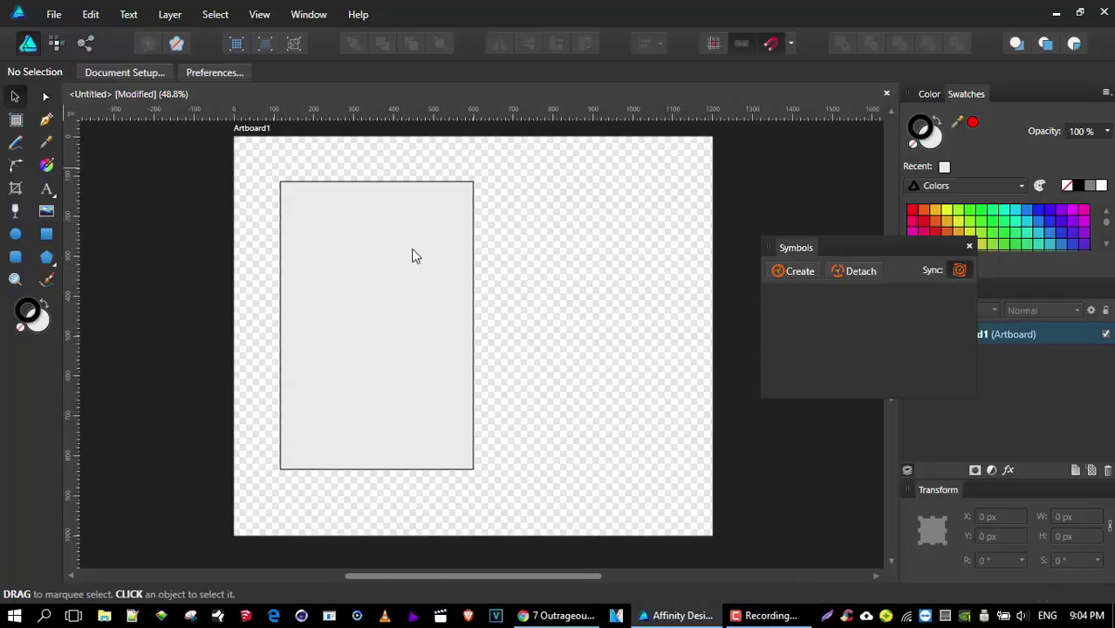
Convert the rectangle into a symbol from the Symbols panel.
left_click(402, 247)
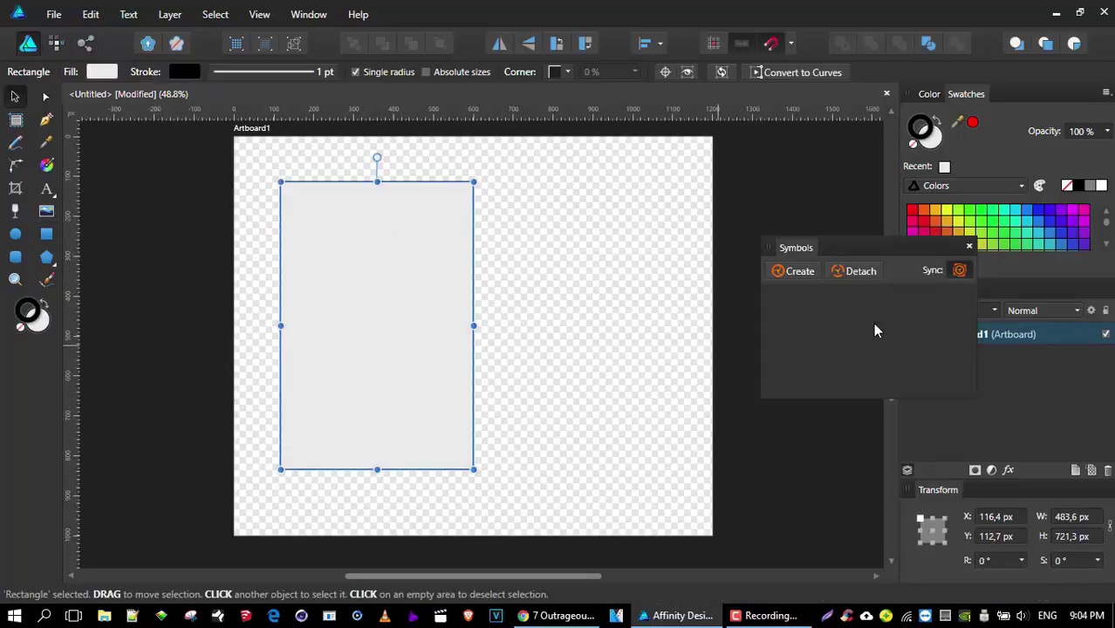
left_click(800, 272)
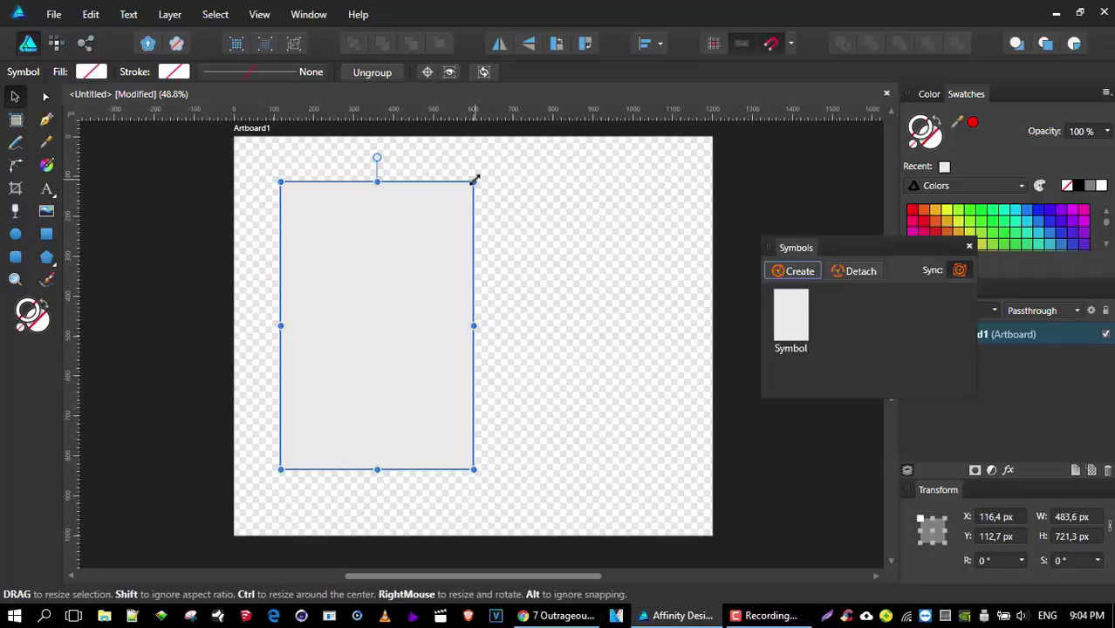
left_click(506, 219)
Trial-shrink the instance and place an extra copy, then undo both changes.
left_click(392, 220)
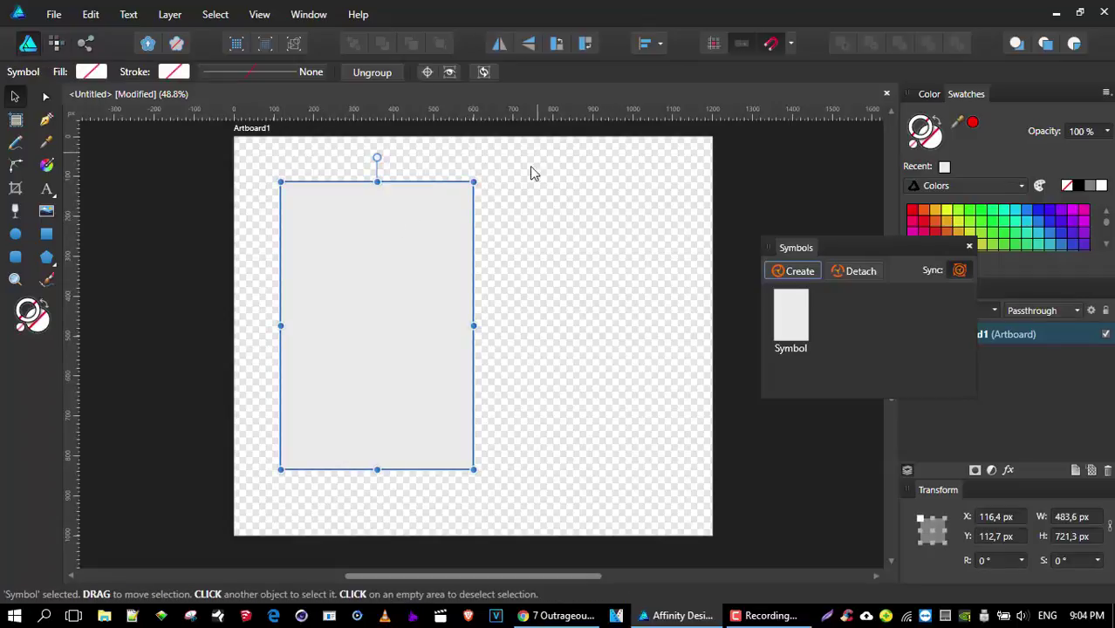
left_click_drag(473, 181, 350, 364)
left_click(730, 305)
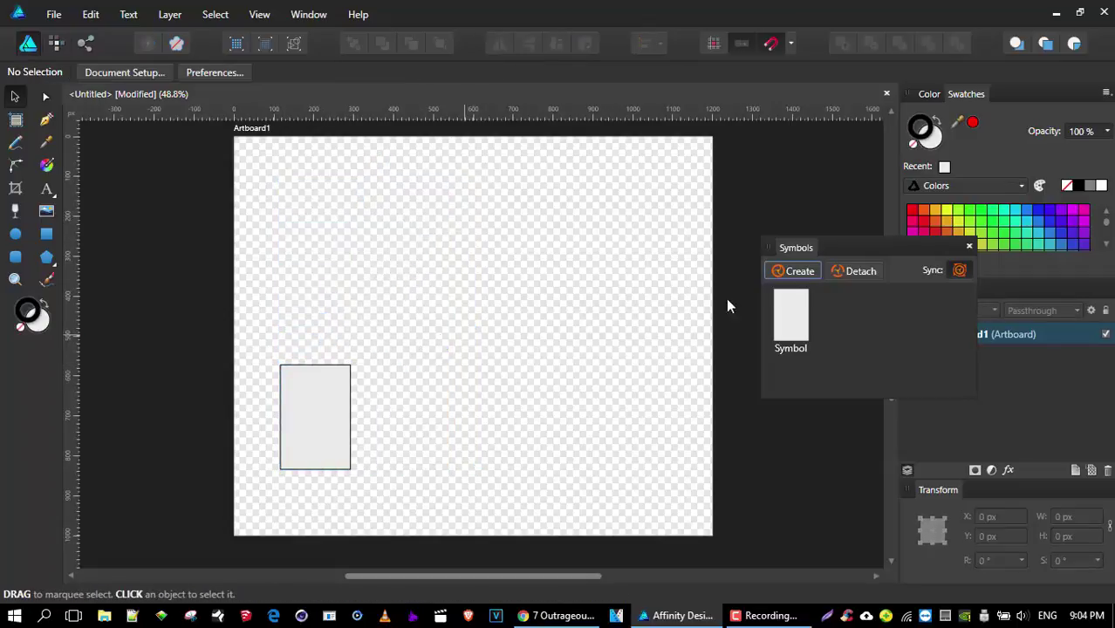
left_click(799, 312)
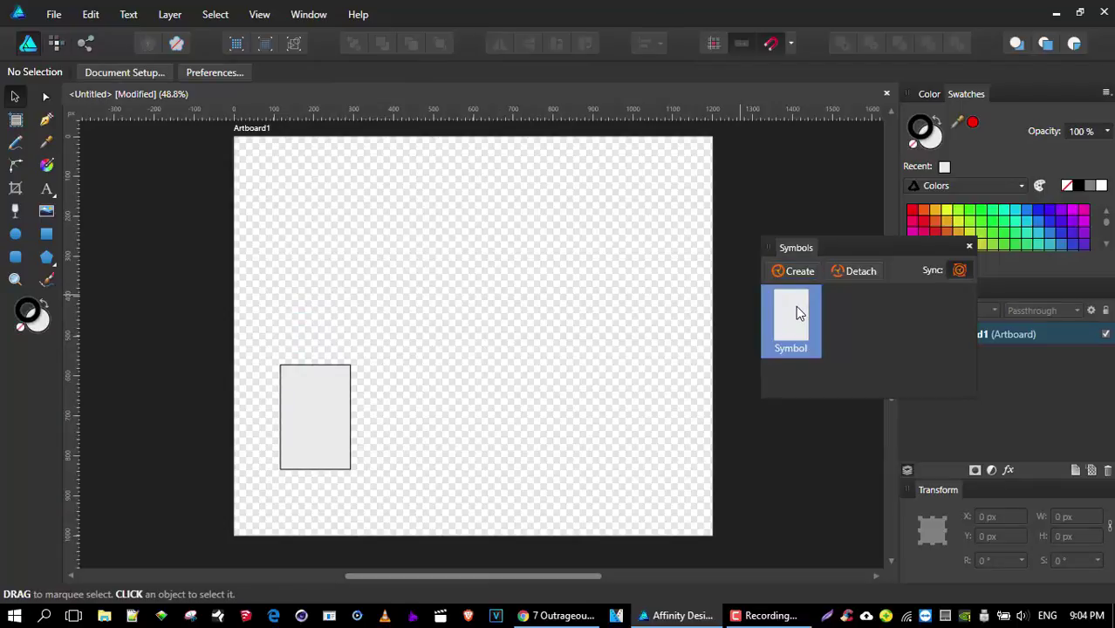
left_click_drag(791, 309, 475, 328)
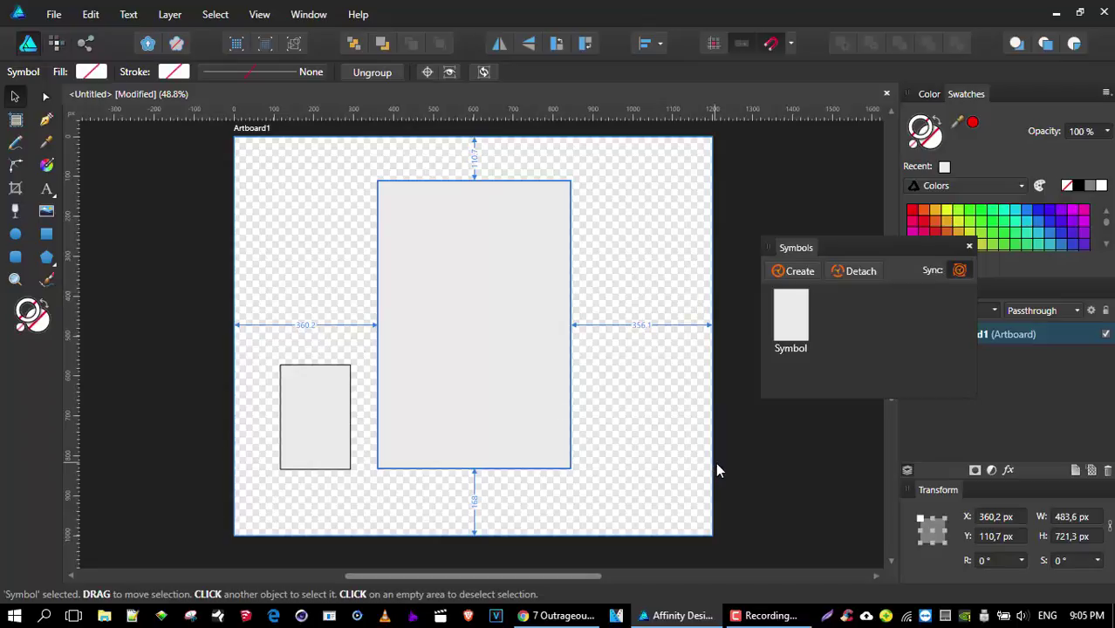
key("Delete")
key("ctrl+z")
key("ctrl+z")
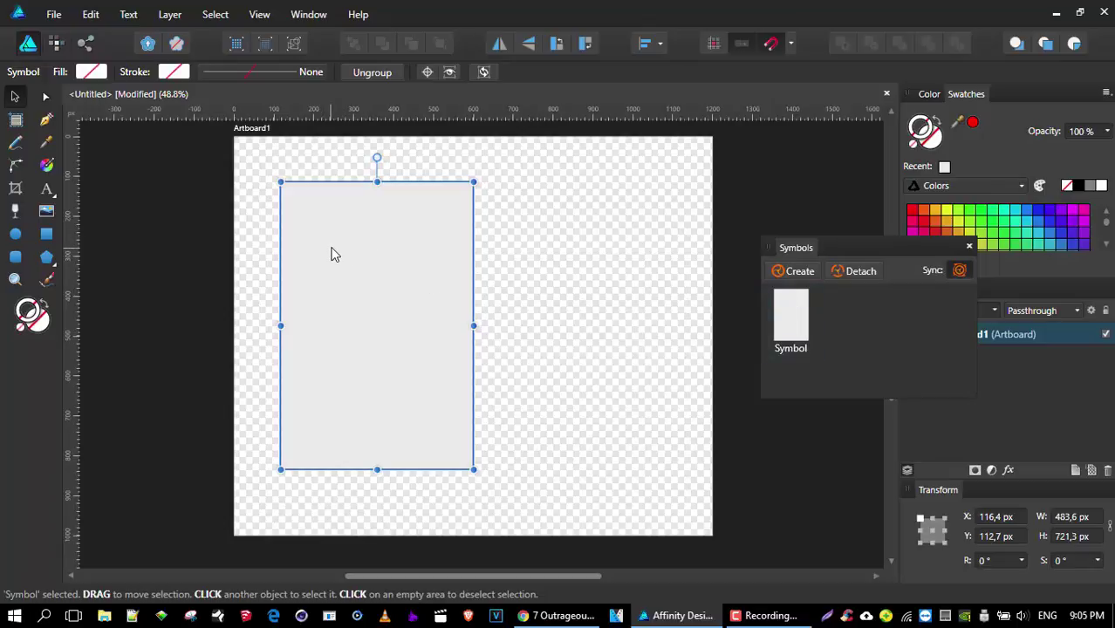
Place a second Symbol instance to the right of the first, sitting slightly higher.
left_click_drag(331, 253, 363, 241)
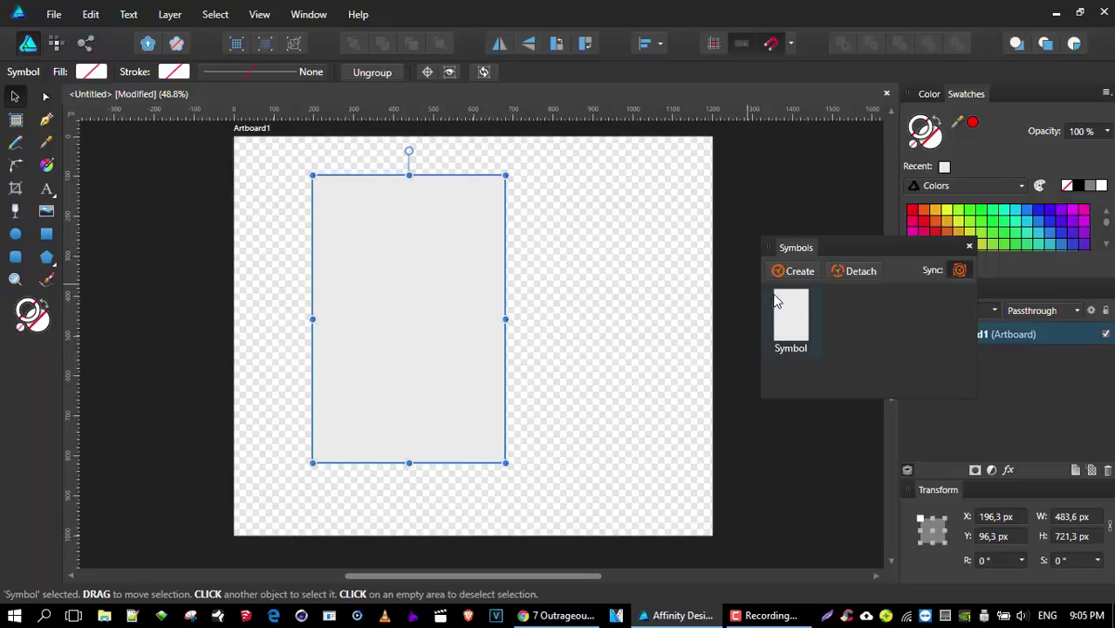
left_click_drag(794, 312, 617, 345)
left_click_drag(408, 272, 367, 281)
left_click_drag(559, 273, 534, 241)
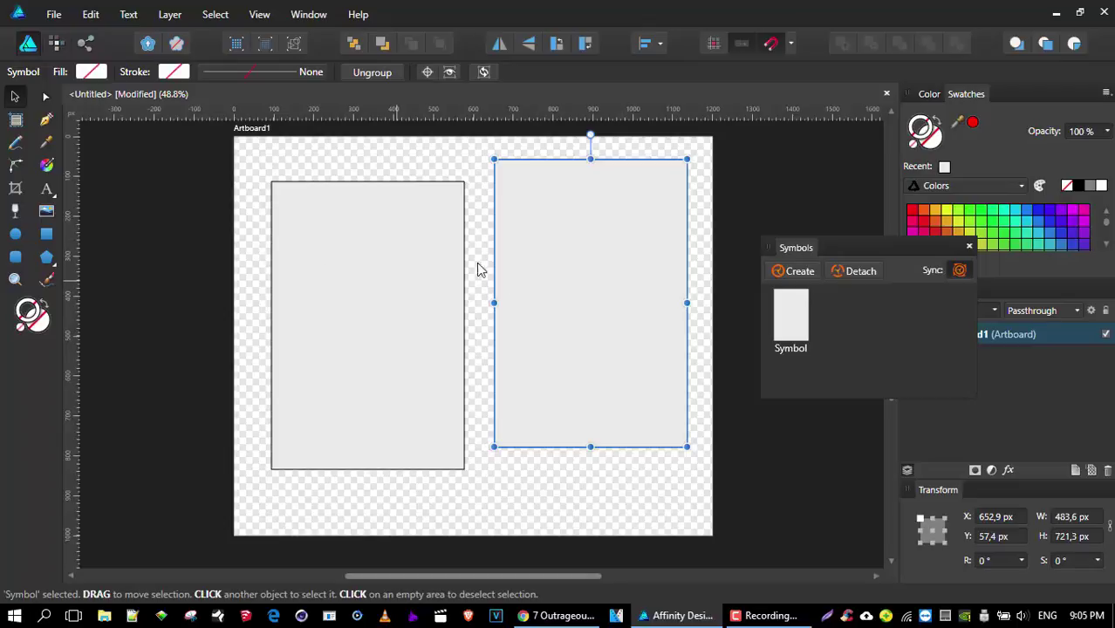
mouse_move(536, 244)
left_mouse_down()
mouse_move(532, 281)
mouse_move(520, 251)
mouse_move(510, 262)
mouse_move(555, 242)
mouse_move(546, 249)
left_mouse_up()
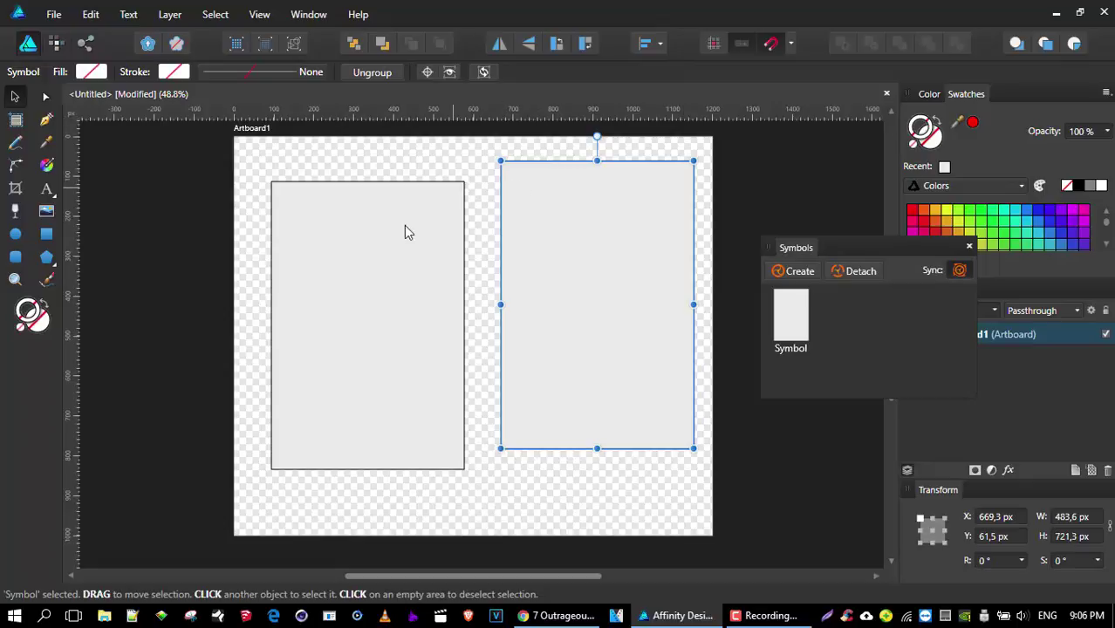
Rename the symbol from Symbol to 'Mirrors' in the Symbols panel.
left_click(354, 243)
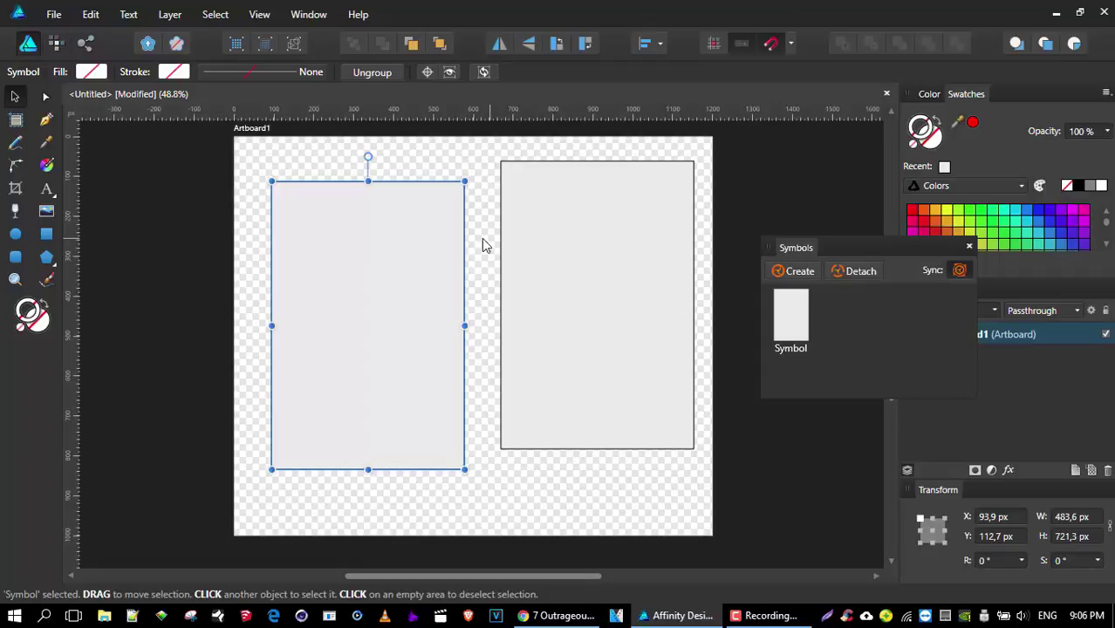
left_click(795, 349)
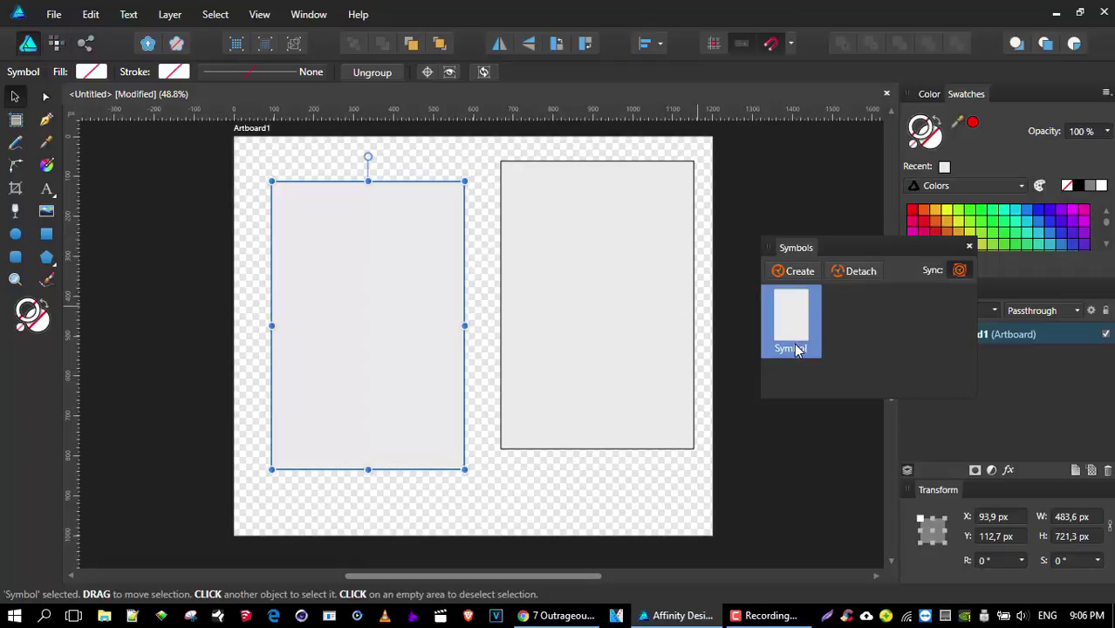
right_click(796, 349)
left_click(843, 356)
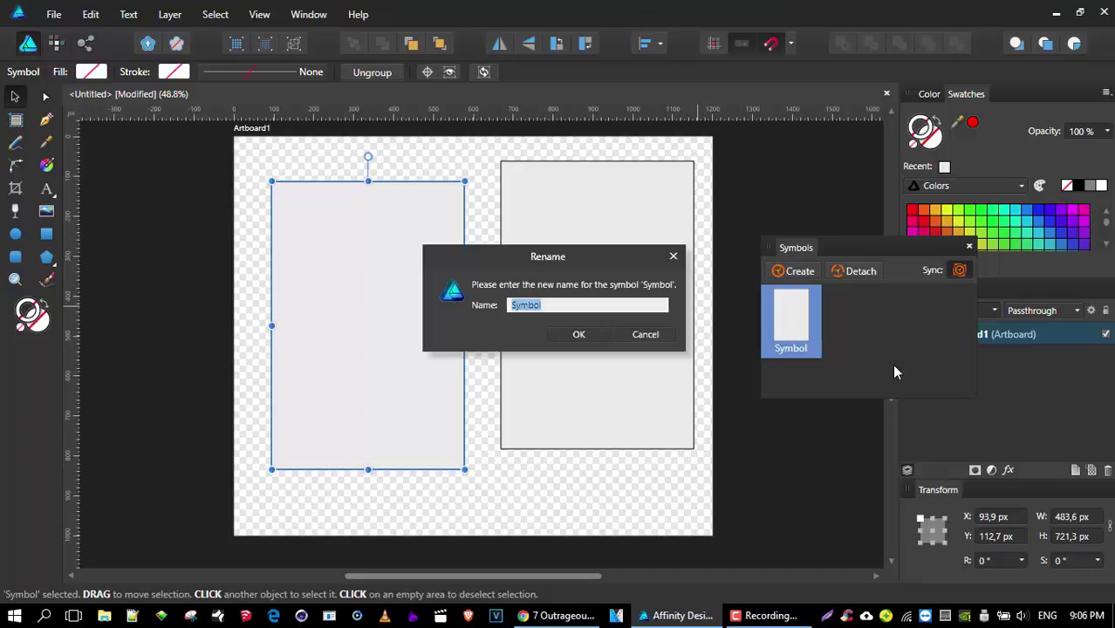
type("Mirrors")
key("Return")
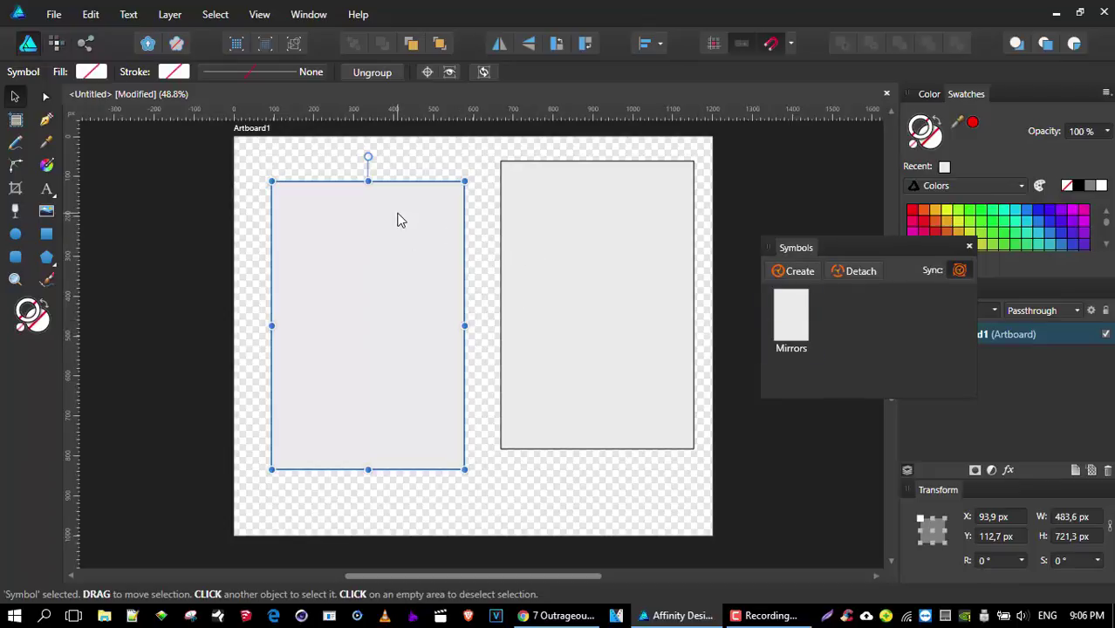
left_click(608, 213)
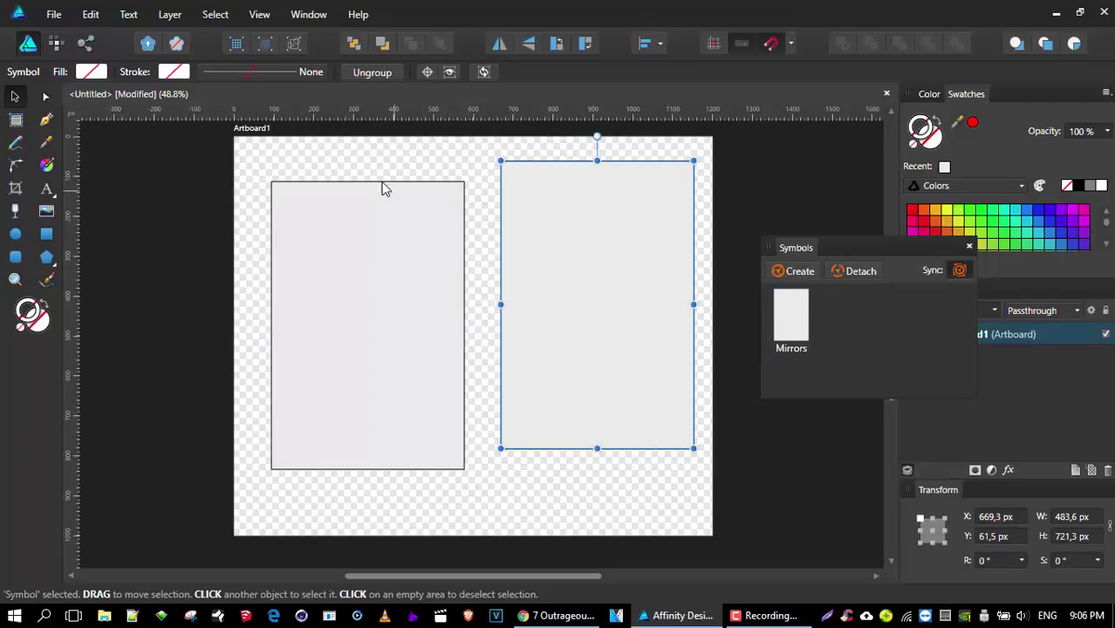
Select both rectangles and align their bottoms.
left_click(391, 245)
left_click(544, 247, "shift")
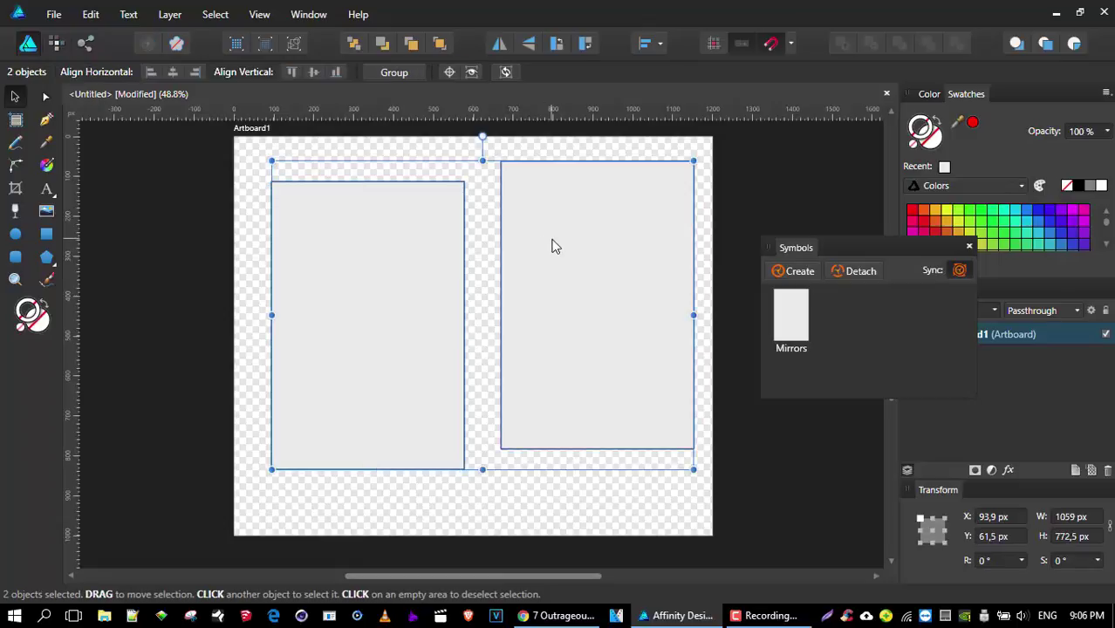
left_click(660, 46)
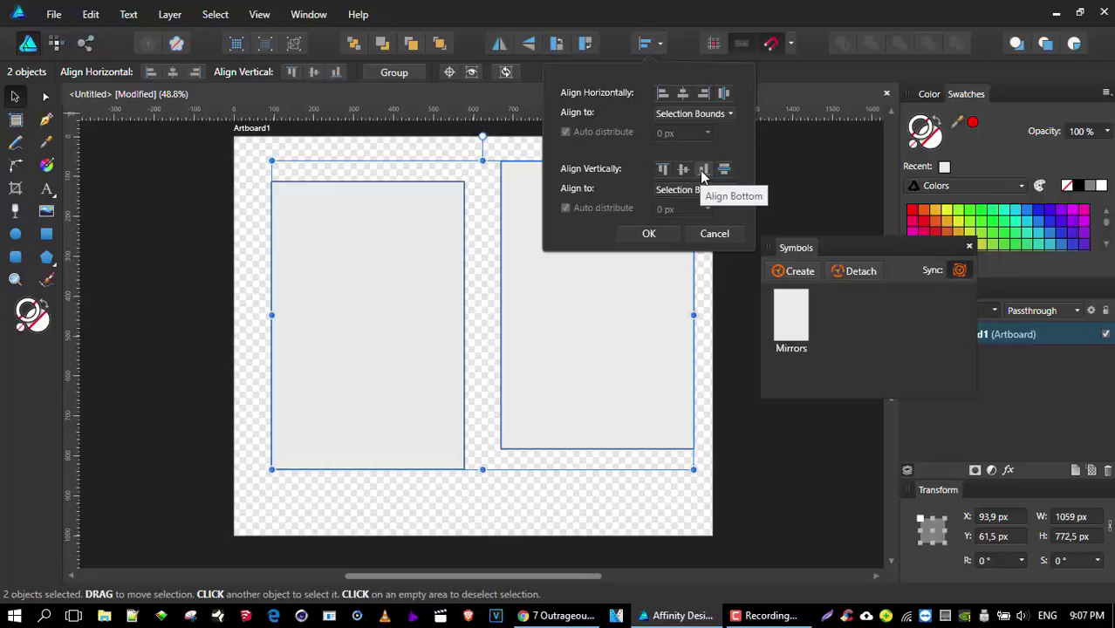
left_click(704, 171)
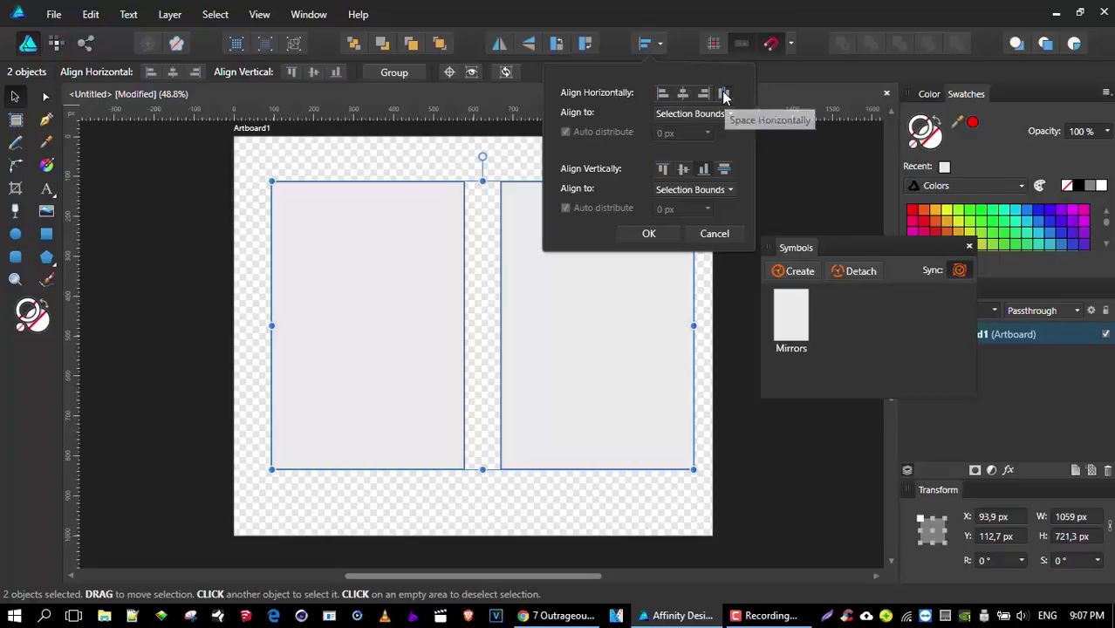
Space them horizontally with Auto distribute off and 0 px spacing.
left_click(724, 94)
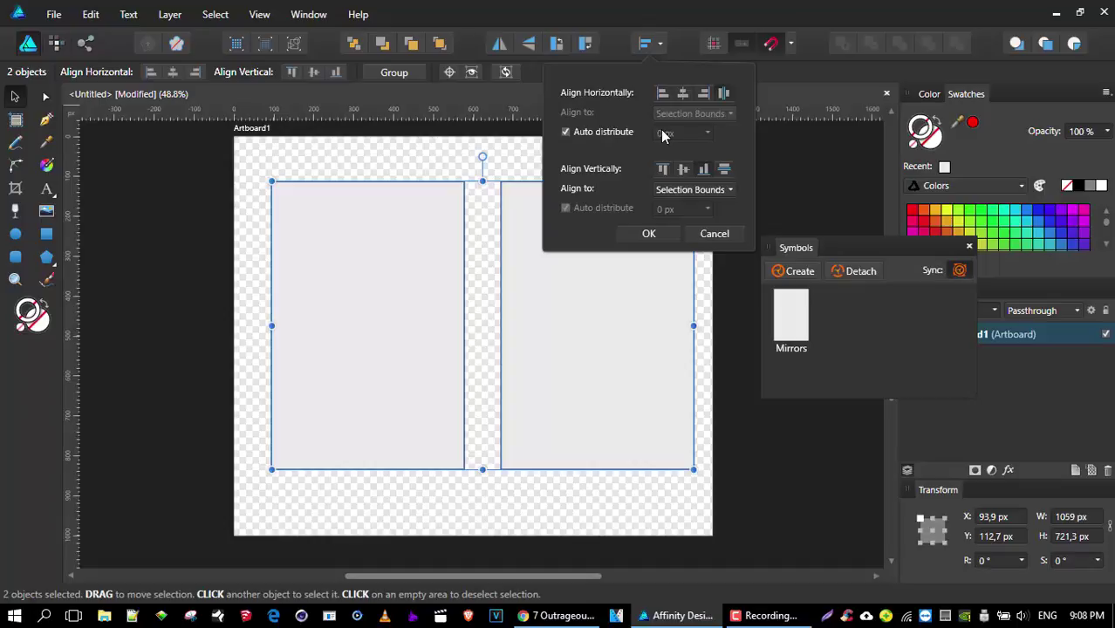
left_click(566, 133)
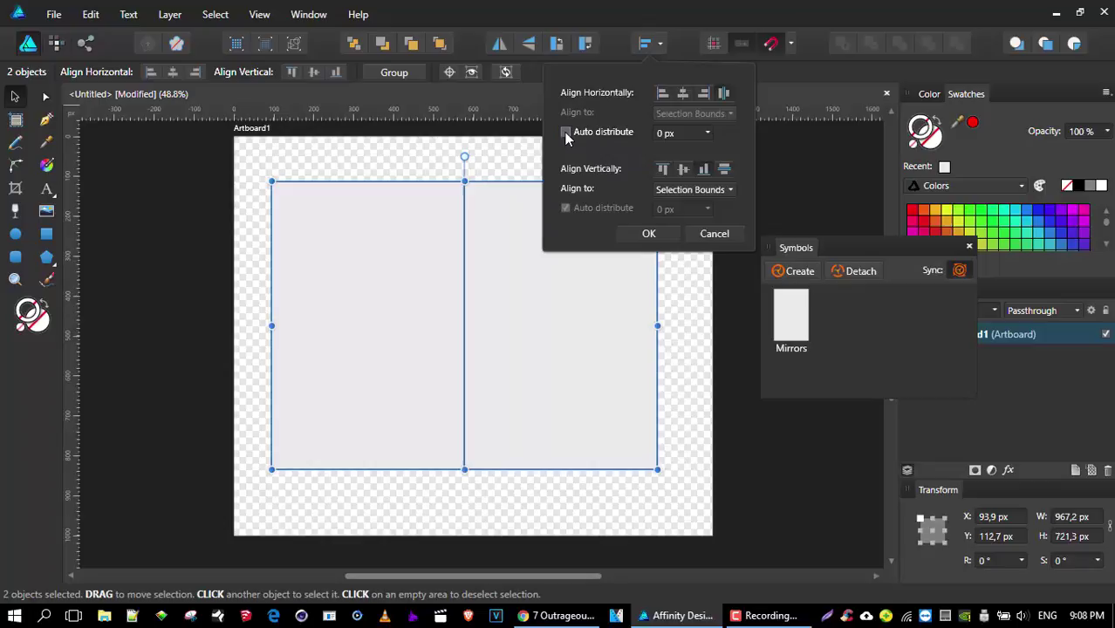
left_click(707, 133)
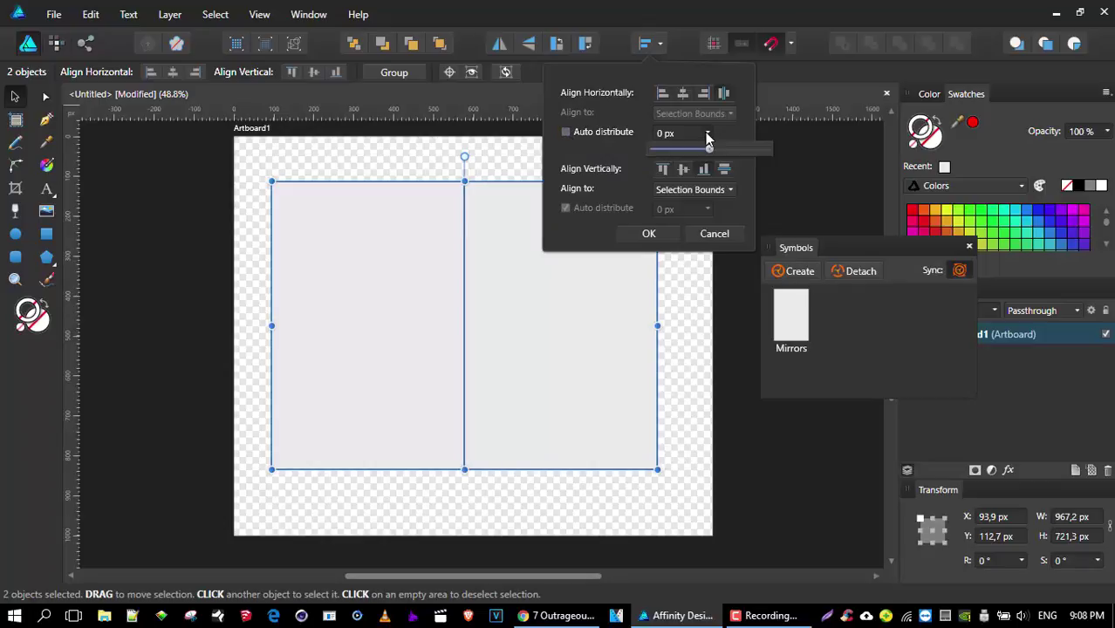
mouse_move(709, 148)
left_mouse_down()
mouse_move(723, 150)
mouse_move(715, 154)
left_mouse_up()
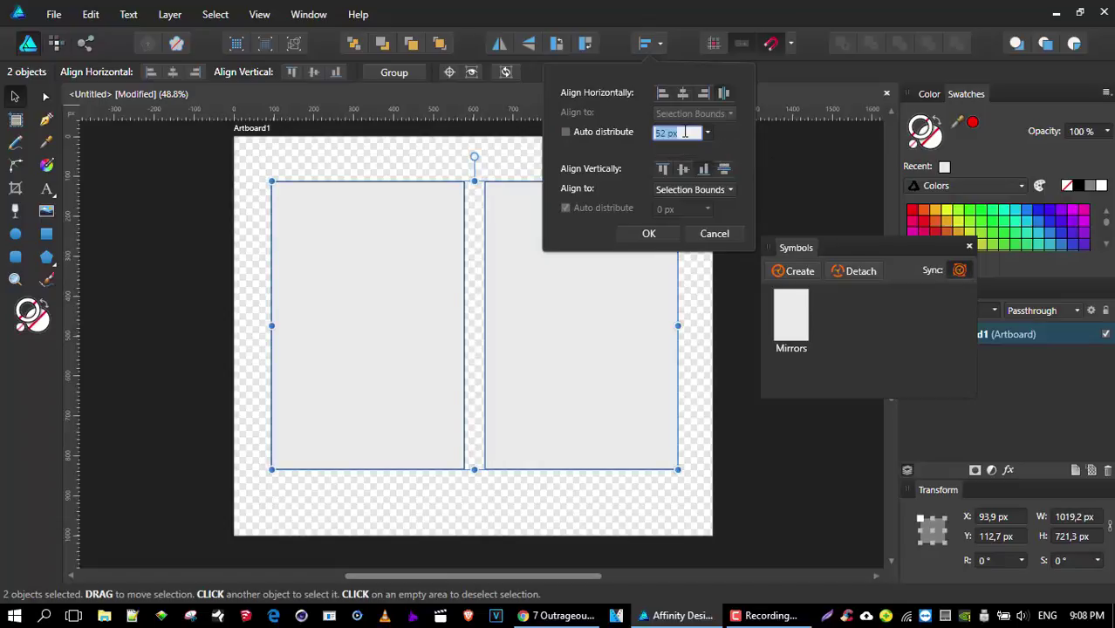
type("0")
key("Return")
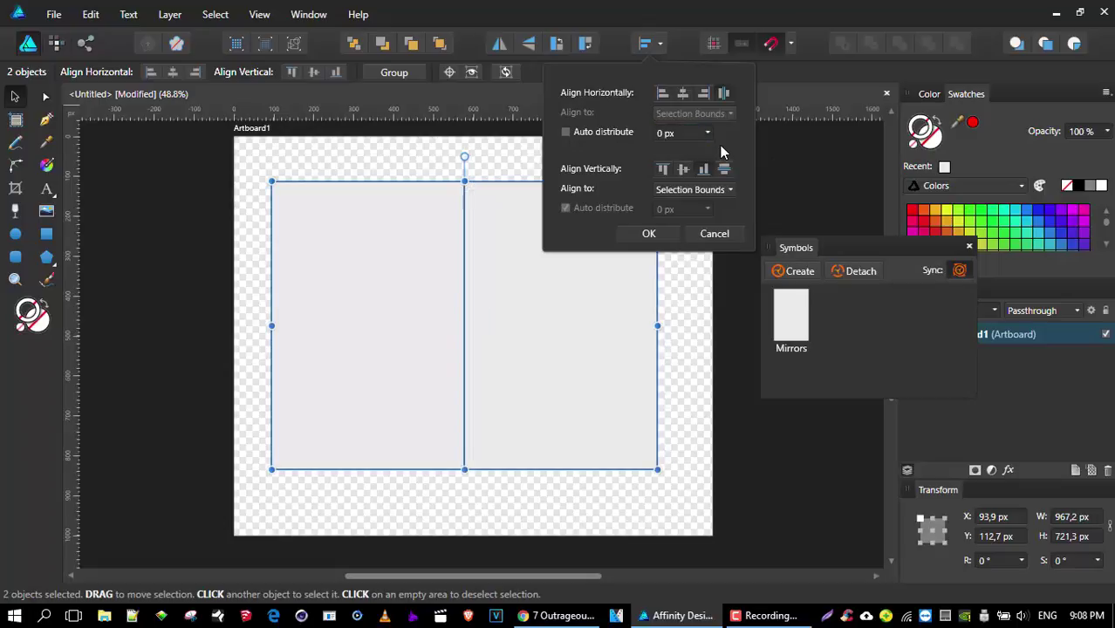
left_click(649, 235)
left_click(530, 158)
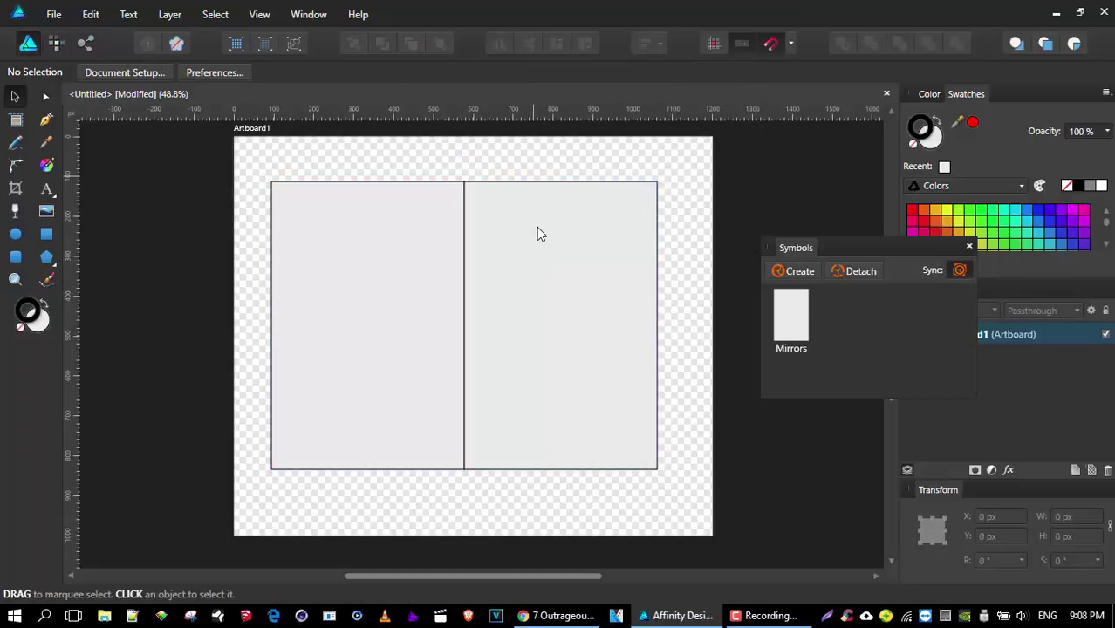
left_click(536, 227)
left_click(416, 227)
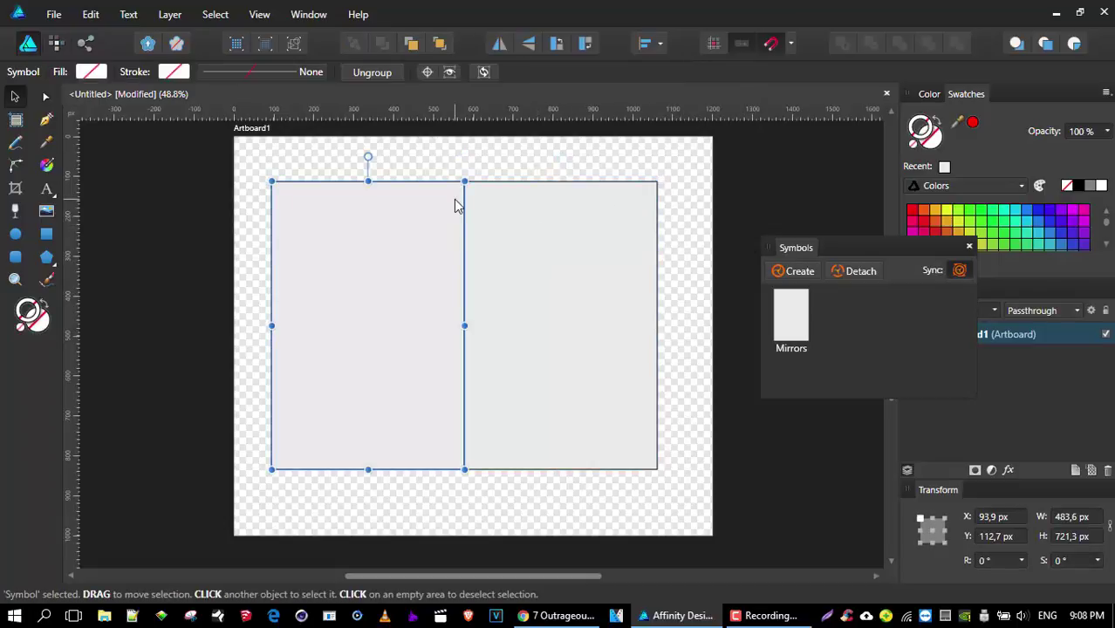
left_click(498, 244)
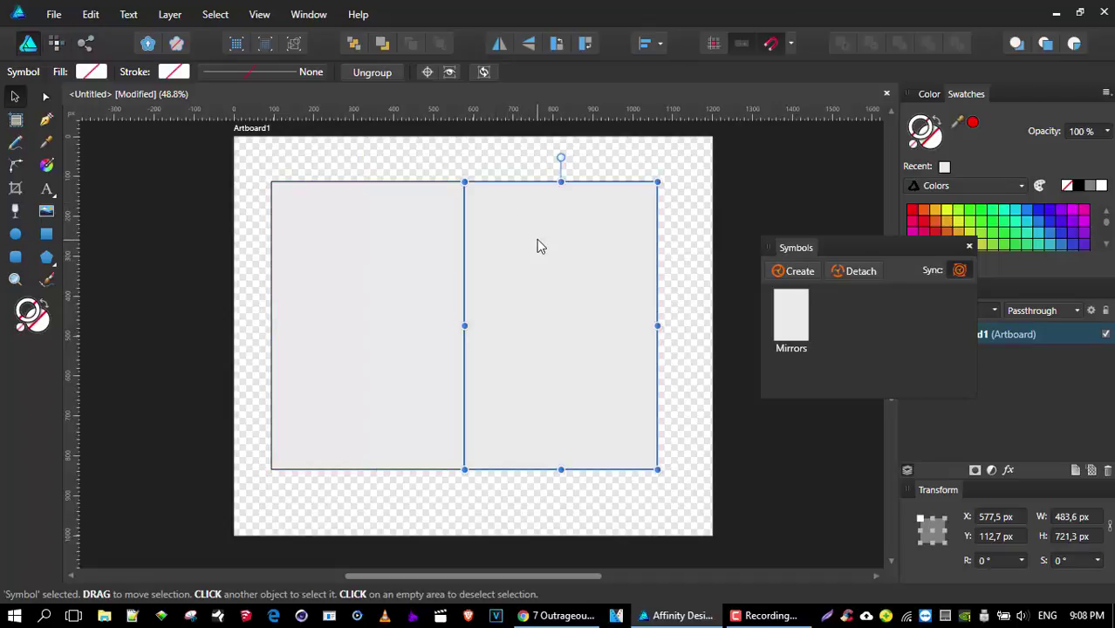
left_click(330, 222)
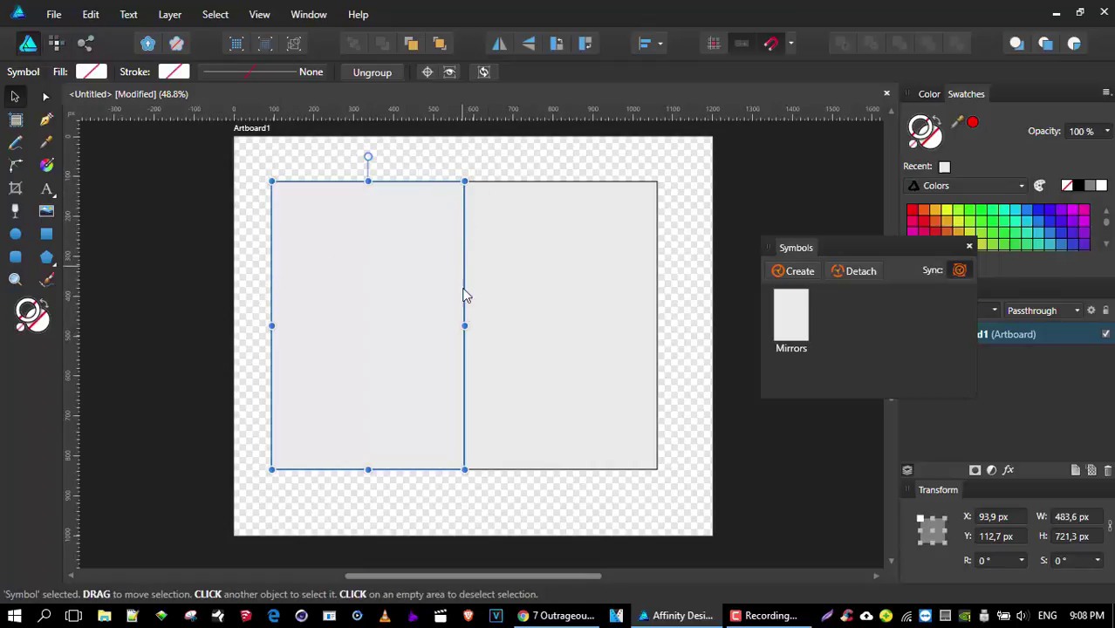
left_click(501, 271)
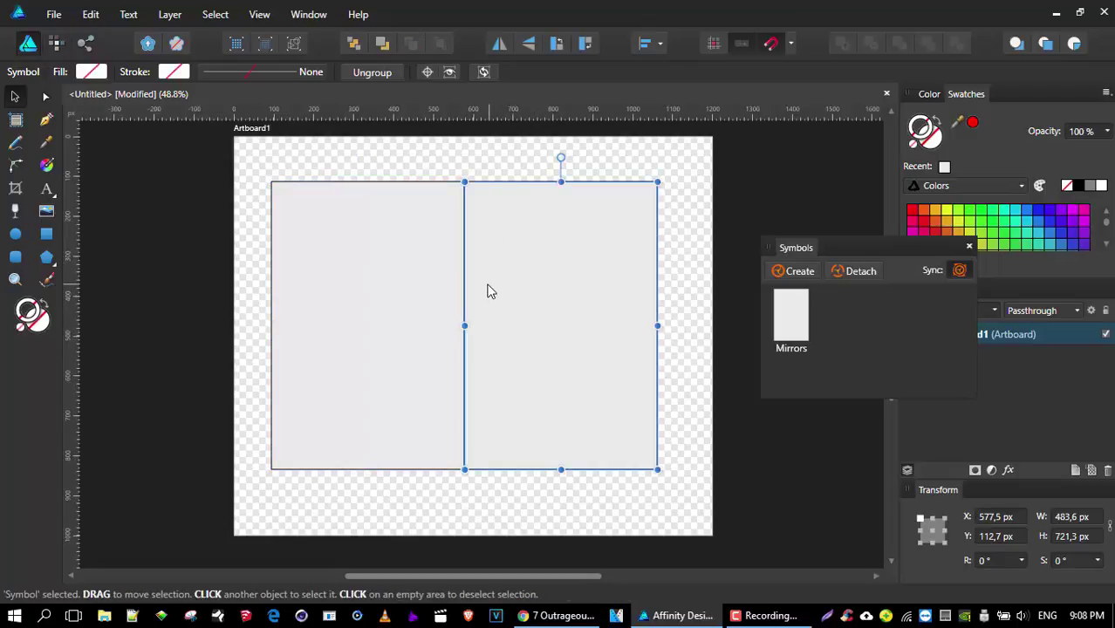
left_click(499, 46)
left_click(412, 212)
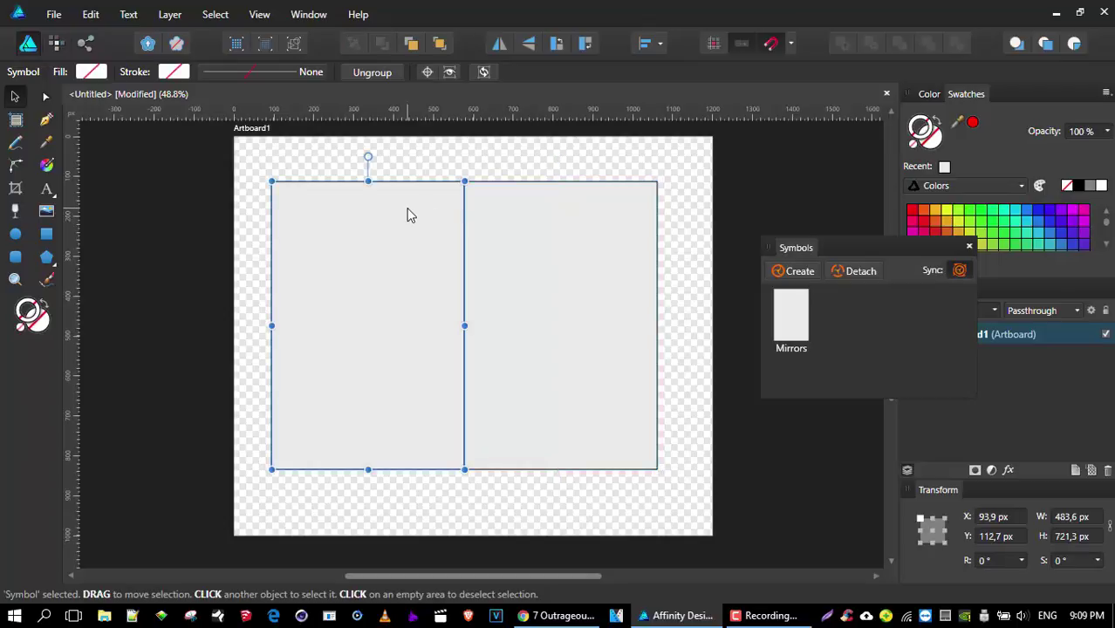
left_click(484, 214)
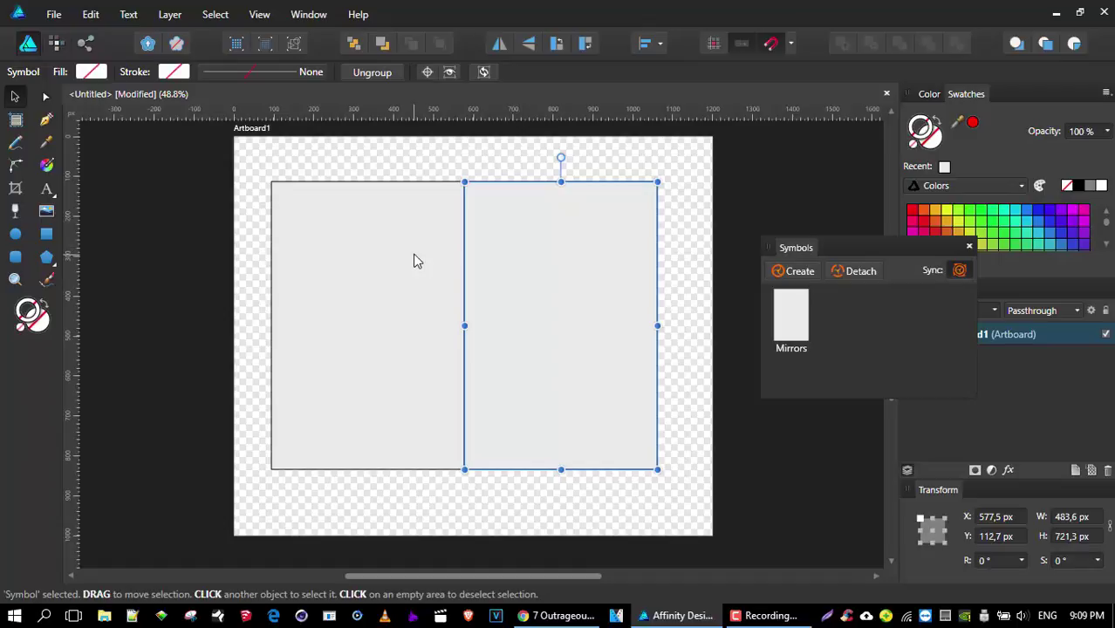
left_click(368, 229)
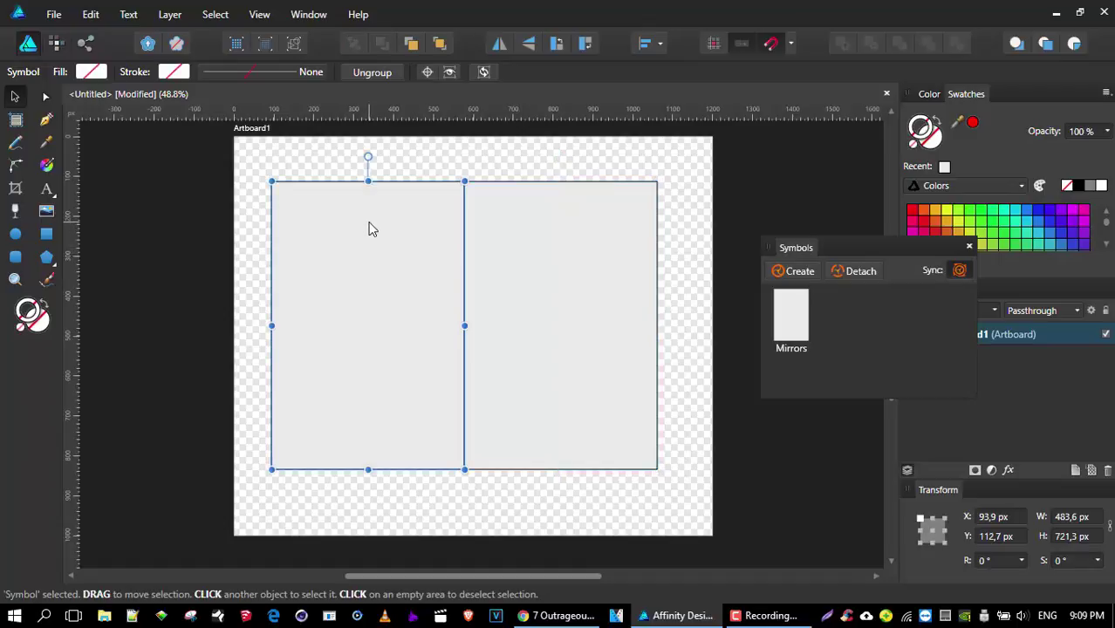
left_click_drag(368, 182, 380, 295)
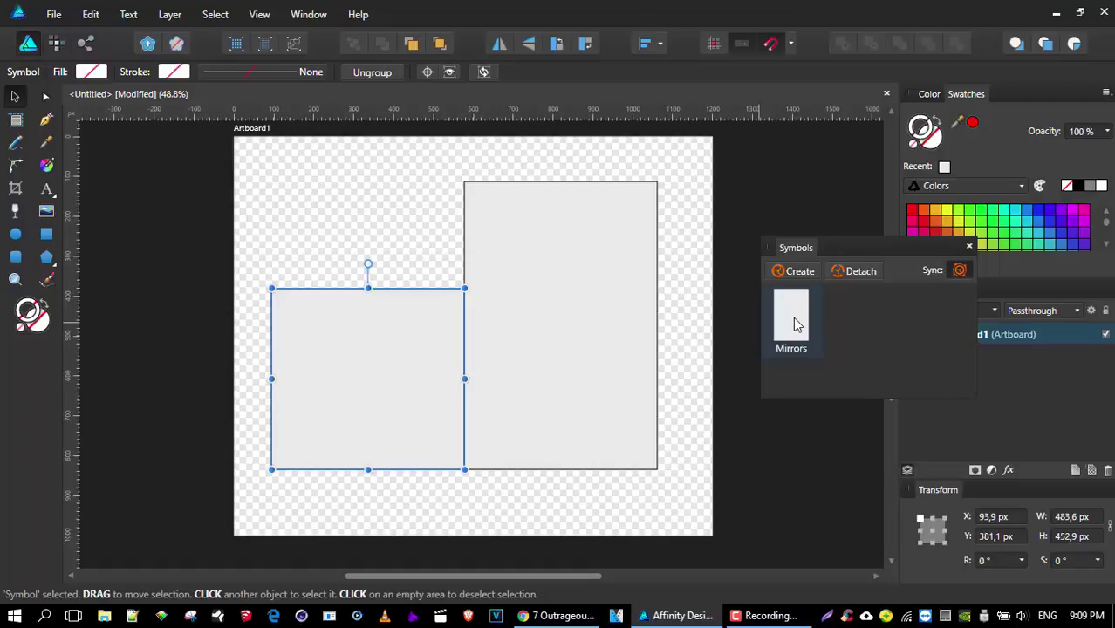
left_click_drag(794, 325, 390, 329)
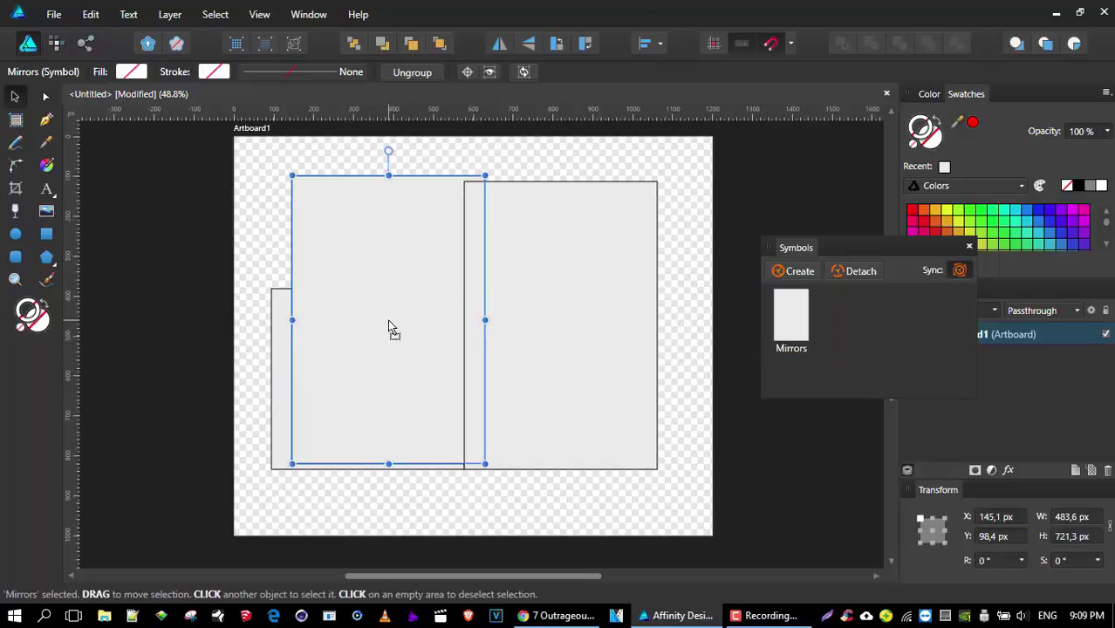
key("ctrl+z")
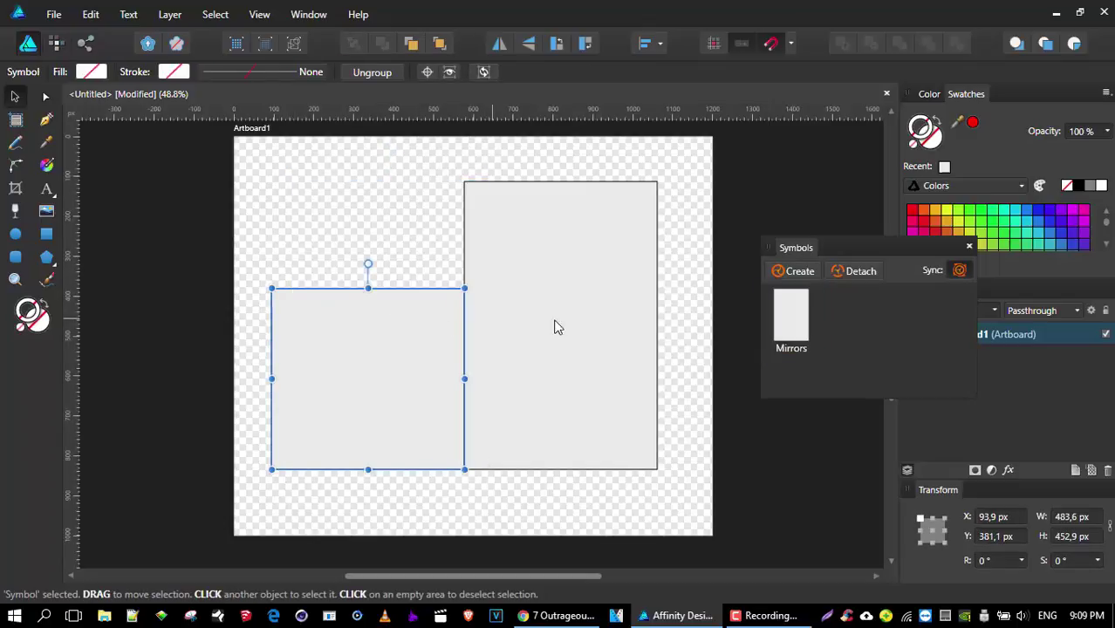
left_click_drag(368, 288, 369, 238)
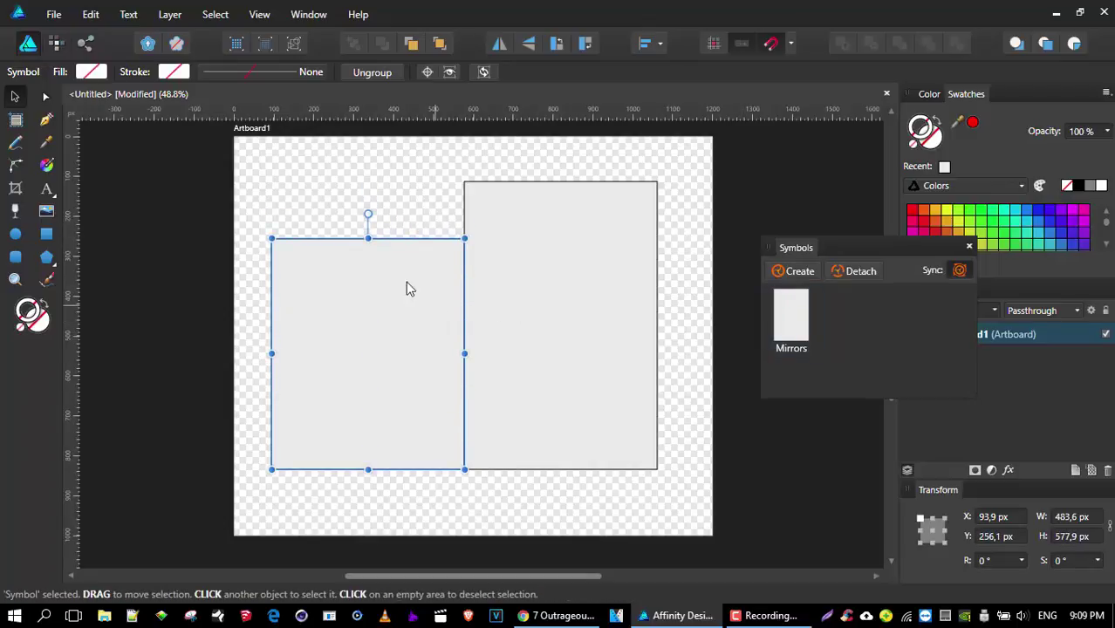
key("ctrl+z")
key("ctrl+z")
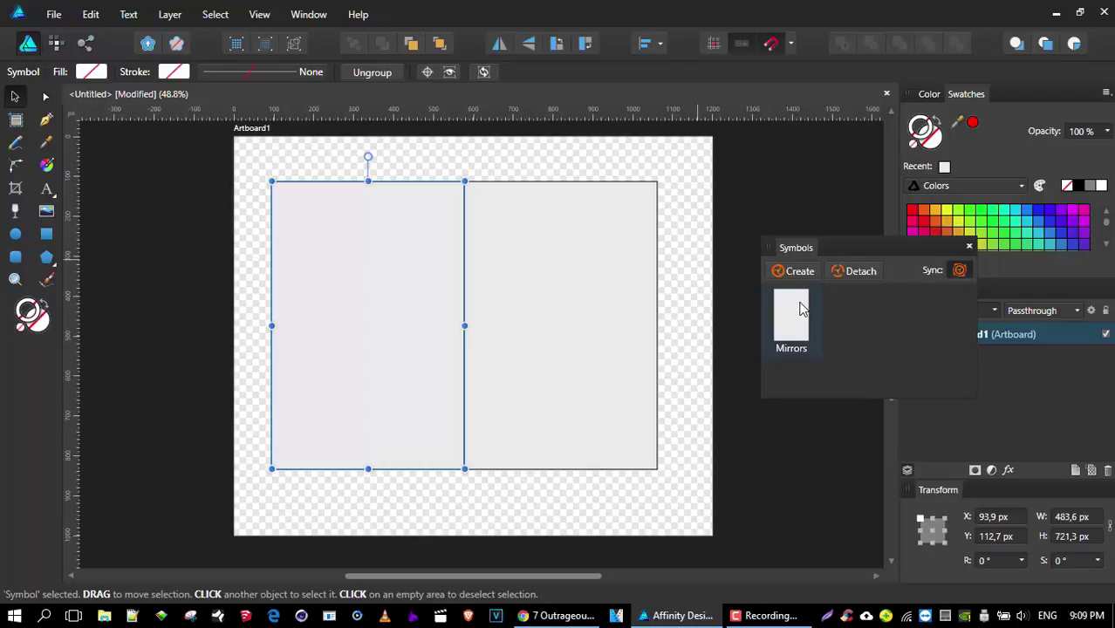
double_click(410, 255)
left_click_drag(366, 181, 365, 289)
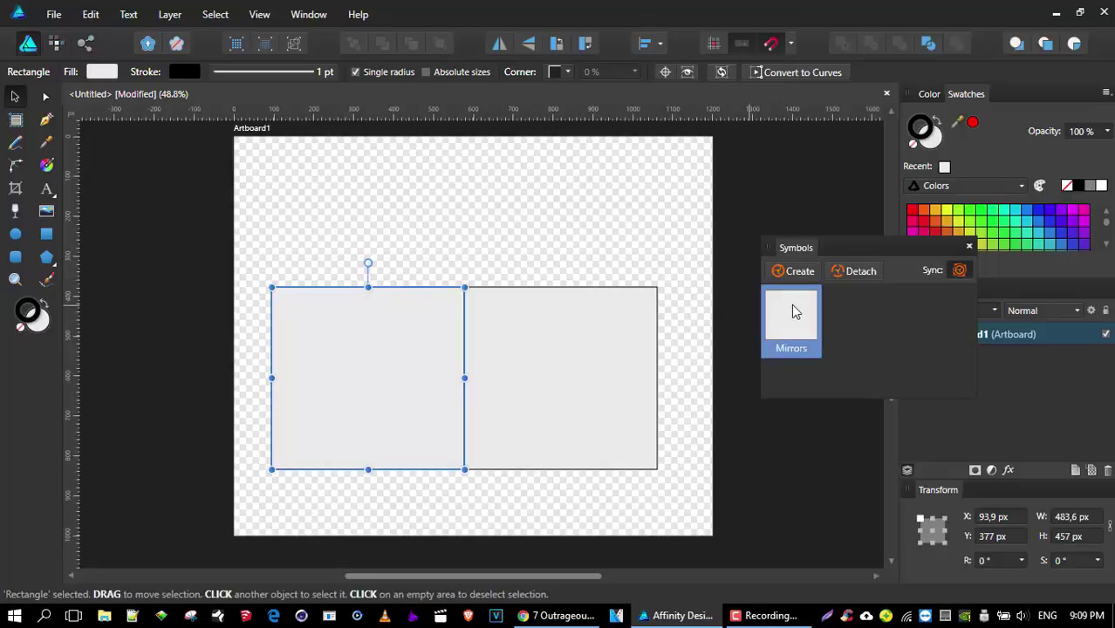
left_click_drag(792, 312, 426, 256)
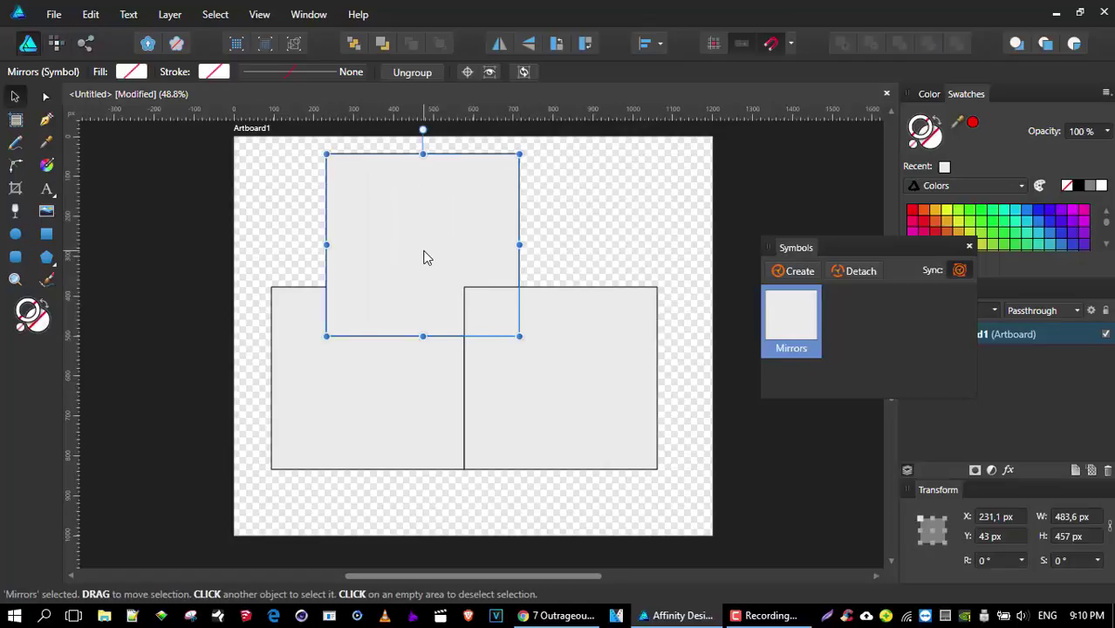
key("ctrl+z")
key("ctrl+z")
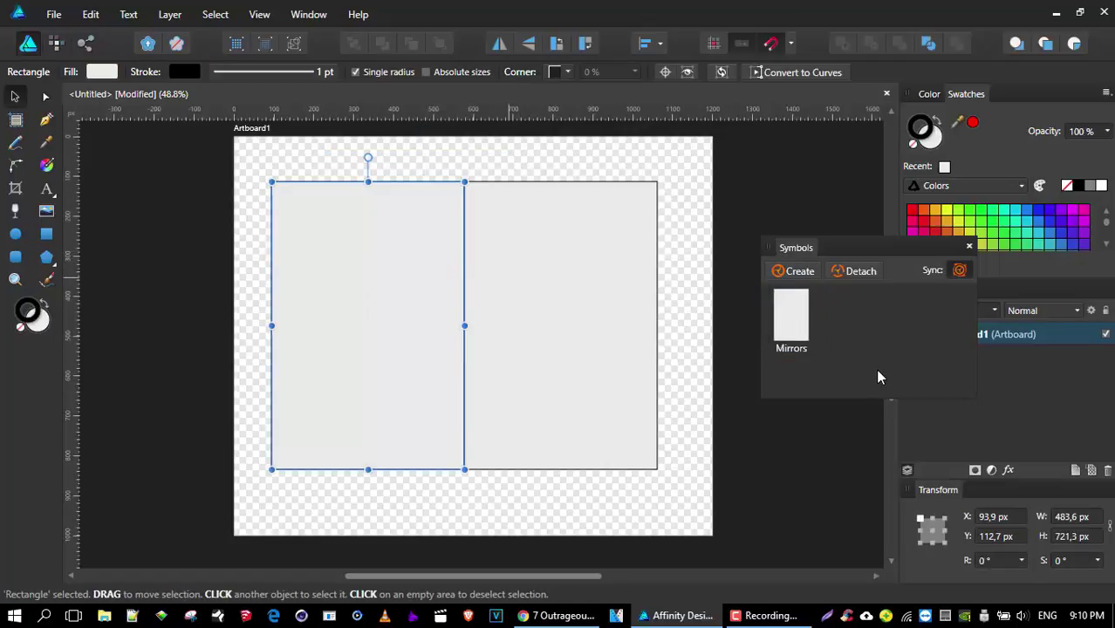
left_click(686, 316)
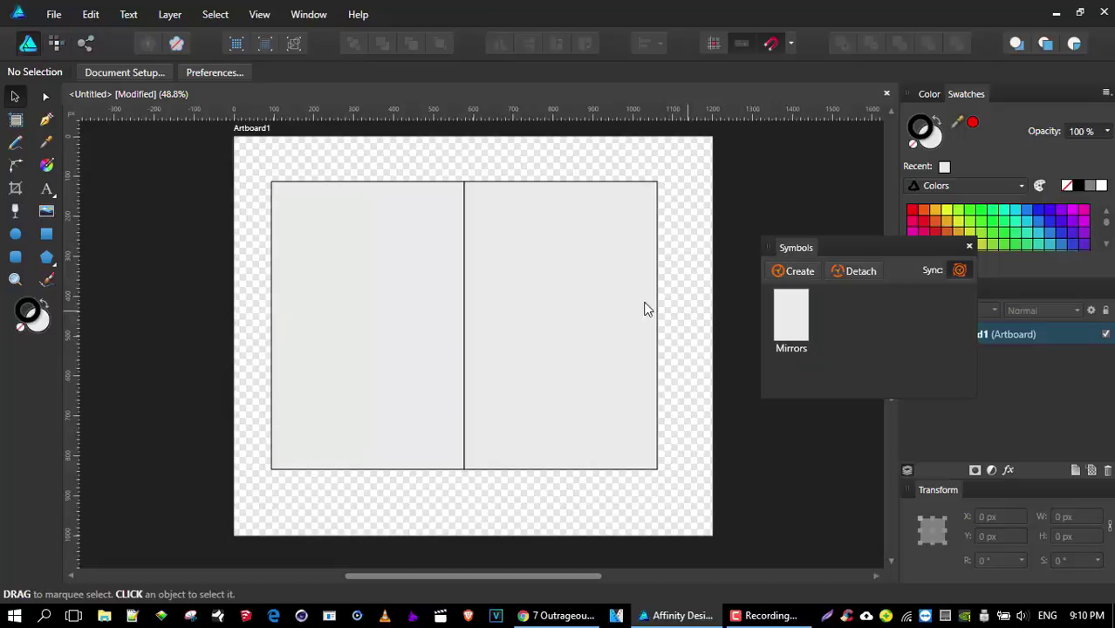
Select the rectangle inside the left Mirrors symbol and pick the Pencil Tool.
left_click(411, 266)
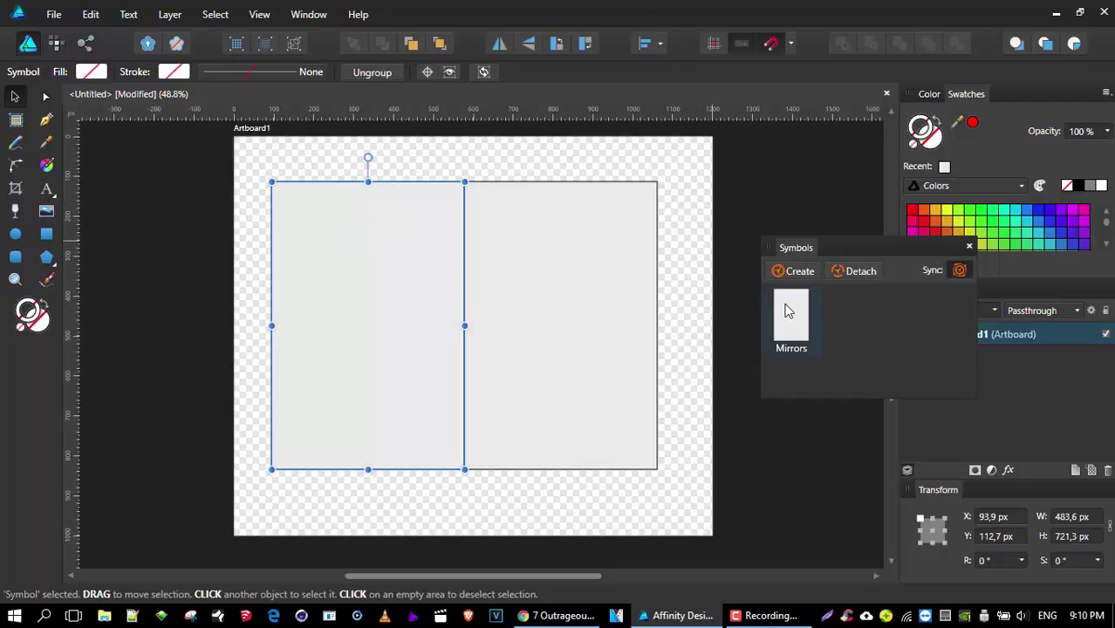
left_click(560, 209)
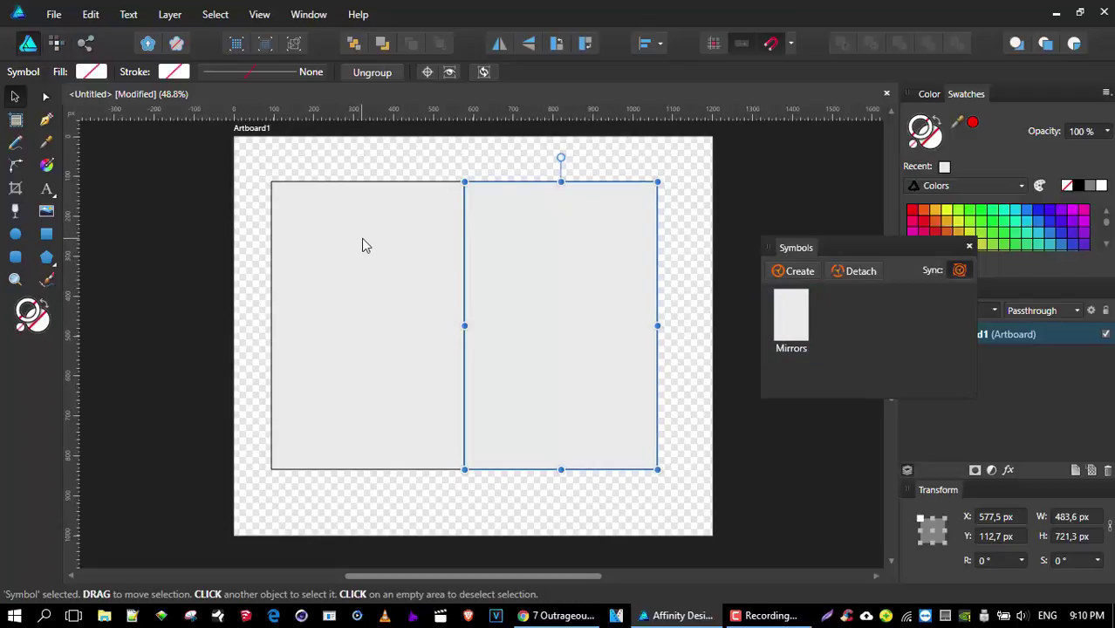
left_click(385, 236)
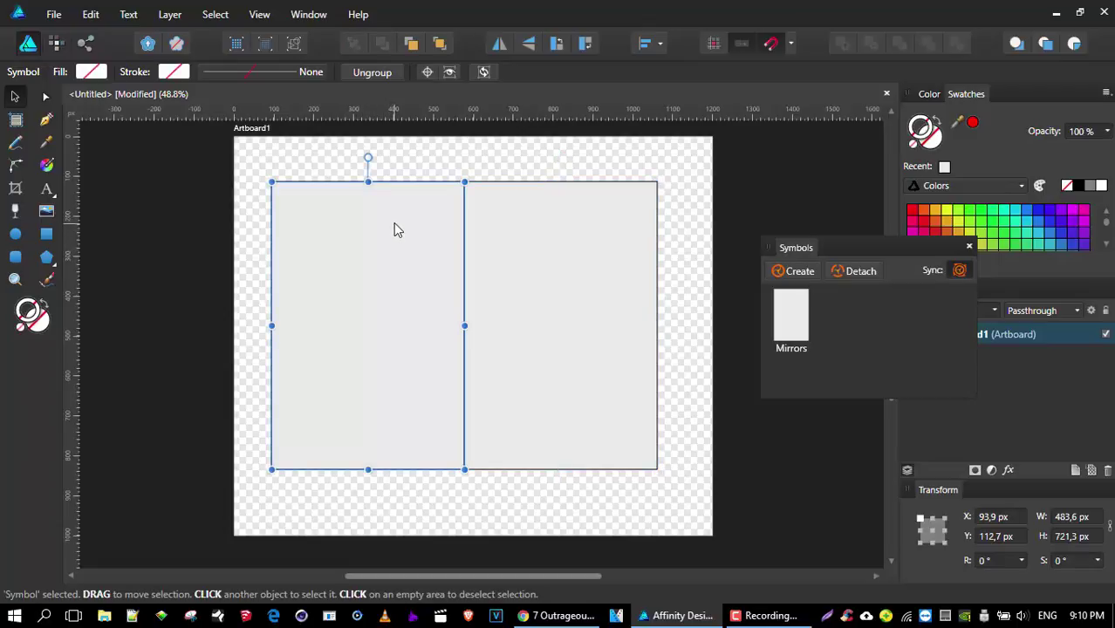
double_click(378, 214)
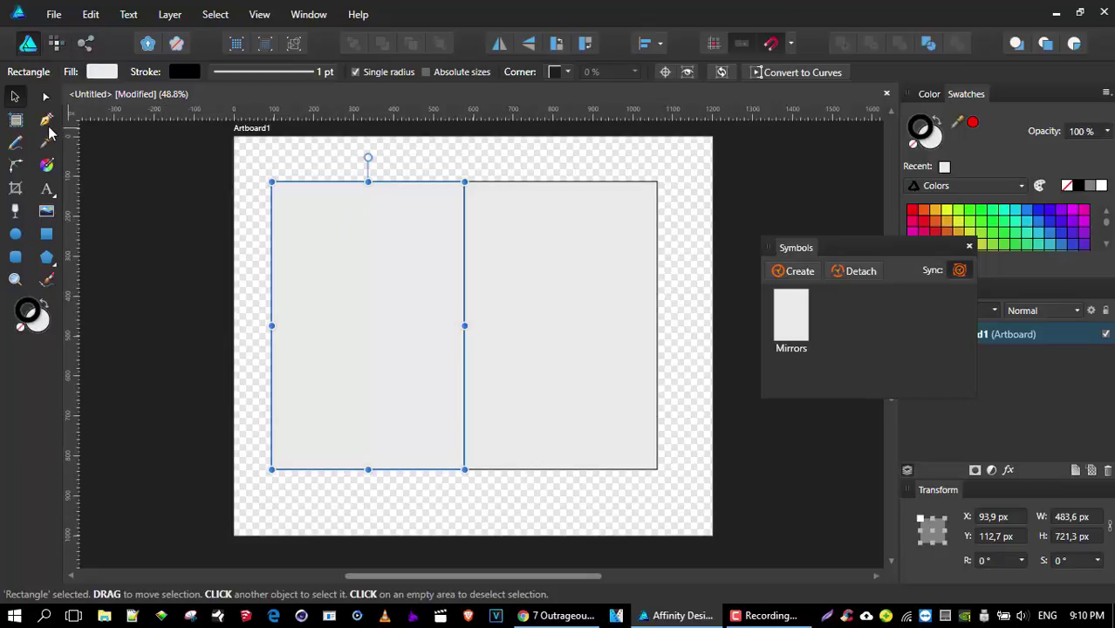
left_click(14, 145)
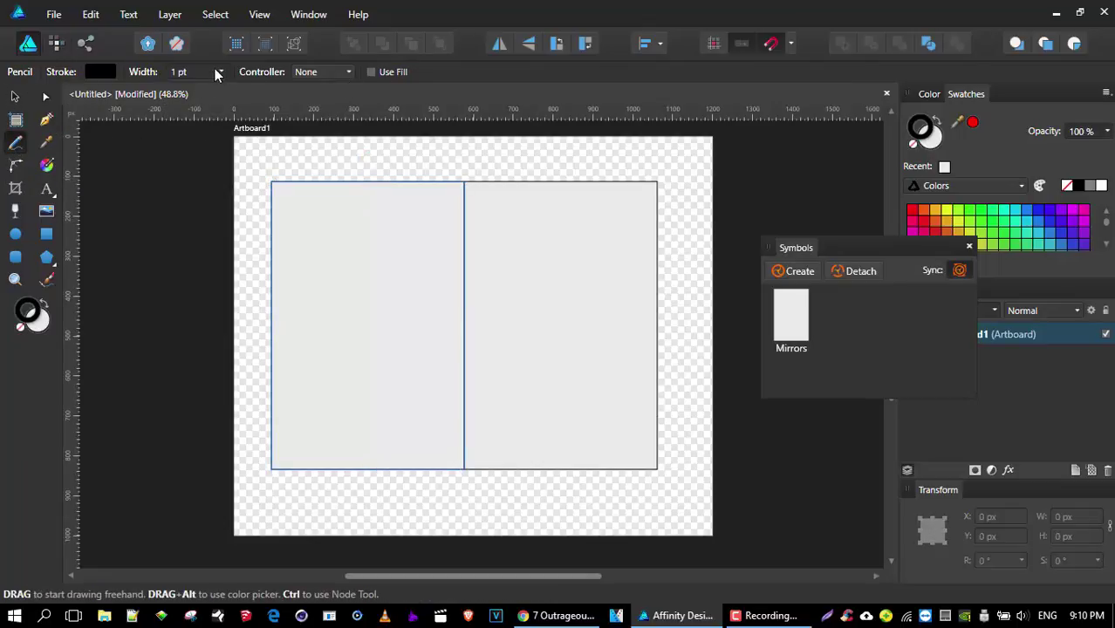
Set the Pencil stroke width to 1 pt.
left_click(218, 72)
left_click_drag(224, 91, 228, 90)
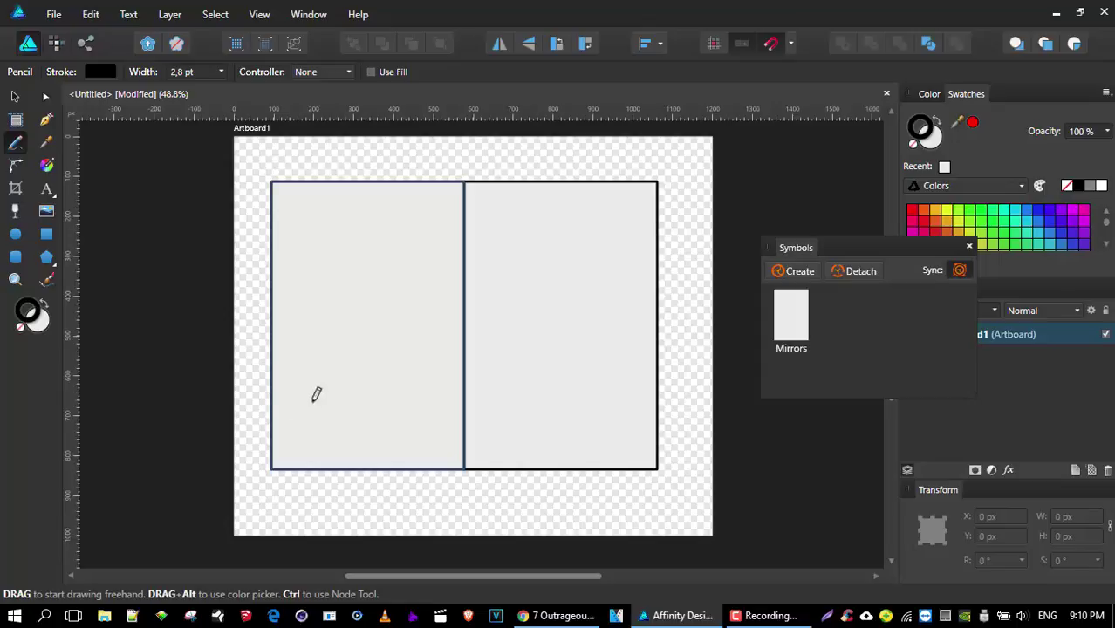
left_click(221, 74)
mouse_move(222, 78)
left_mouse_down()
mouse_move(216, 91)
mouse_move(207, 78)
left_mouse_up()
type("1")
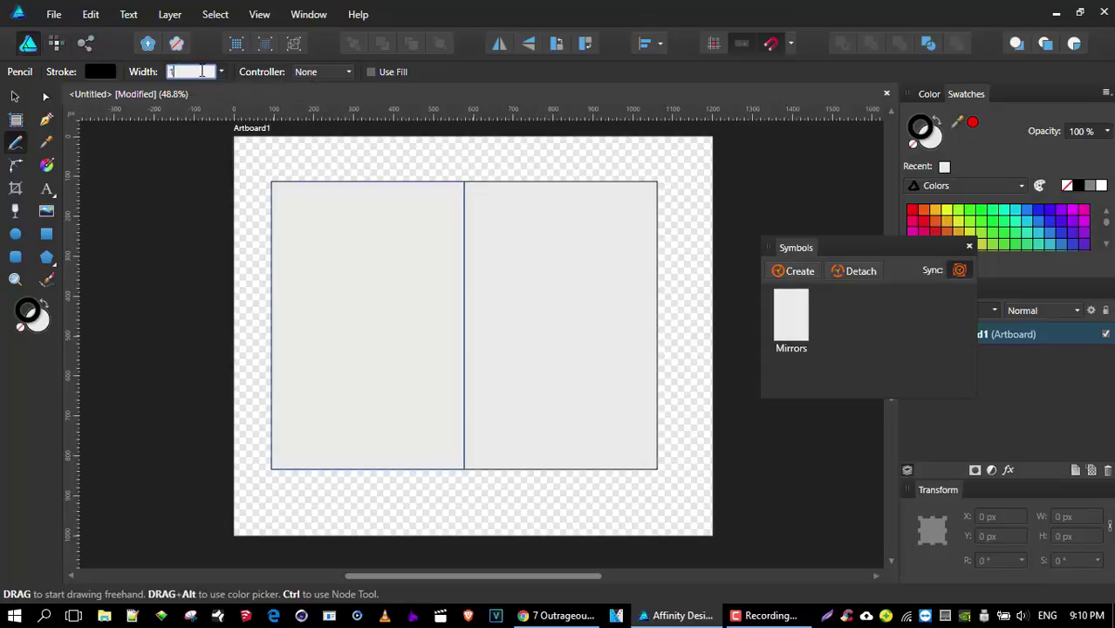
key("Tab")
Select the left Mirrors symbol with the Move Tool and return to the Pencil Tool.
left_click(15, 97)
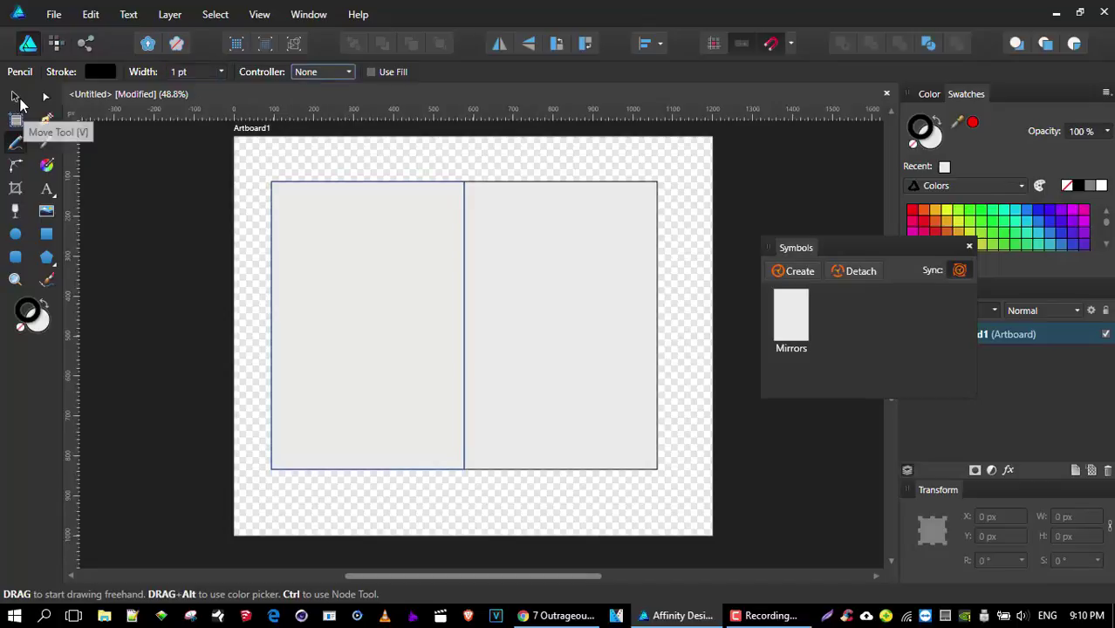
left_click(326, 248)
left_click(176, 209)
left_click(384, 238)
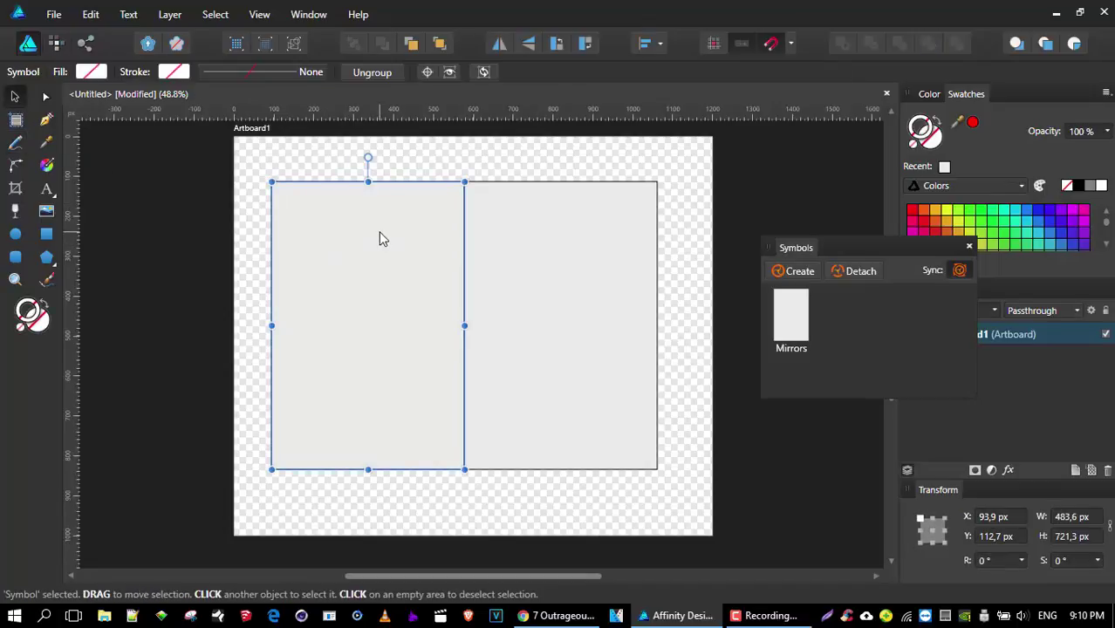
left_click(15, 144)
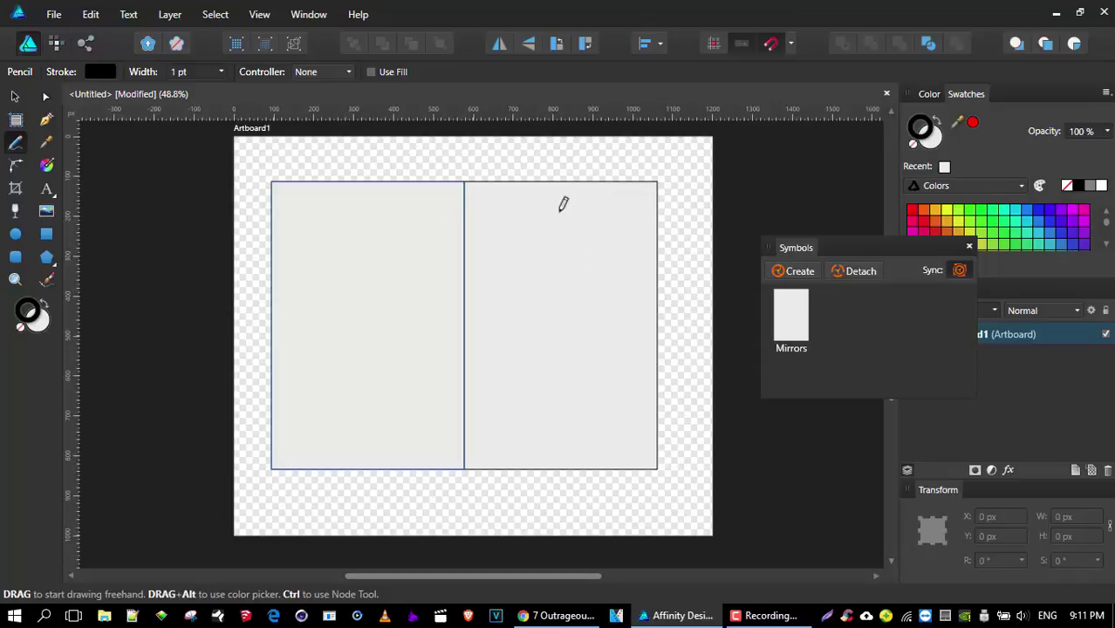
left_click_drag(441, 200, 307, 318)
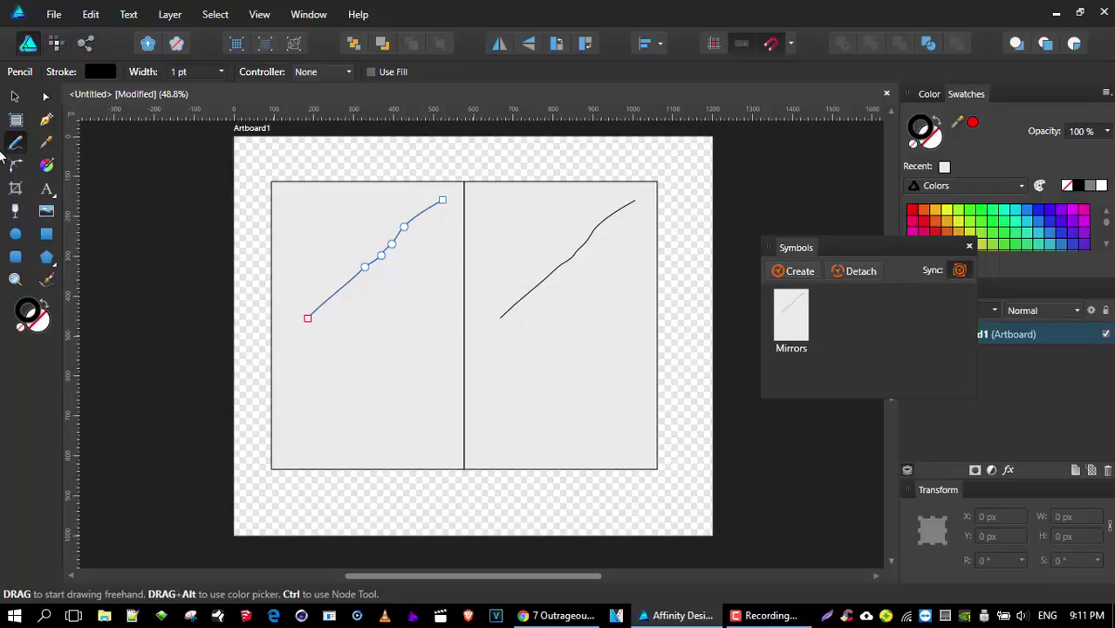
left_click(16, 98)
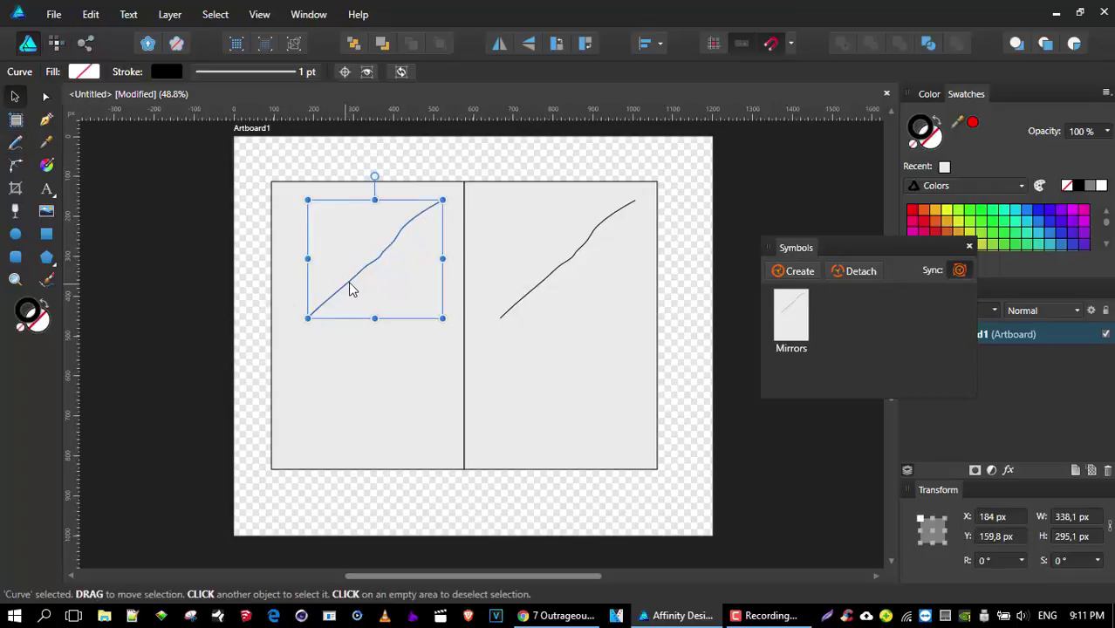
key("Delete")
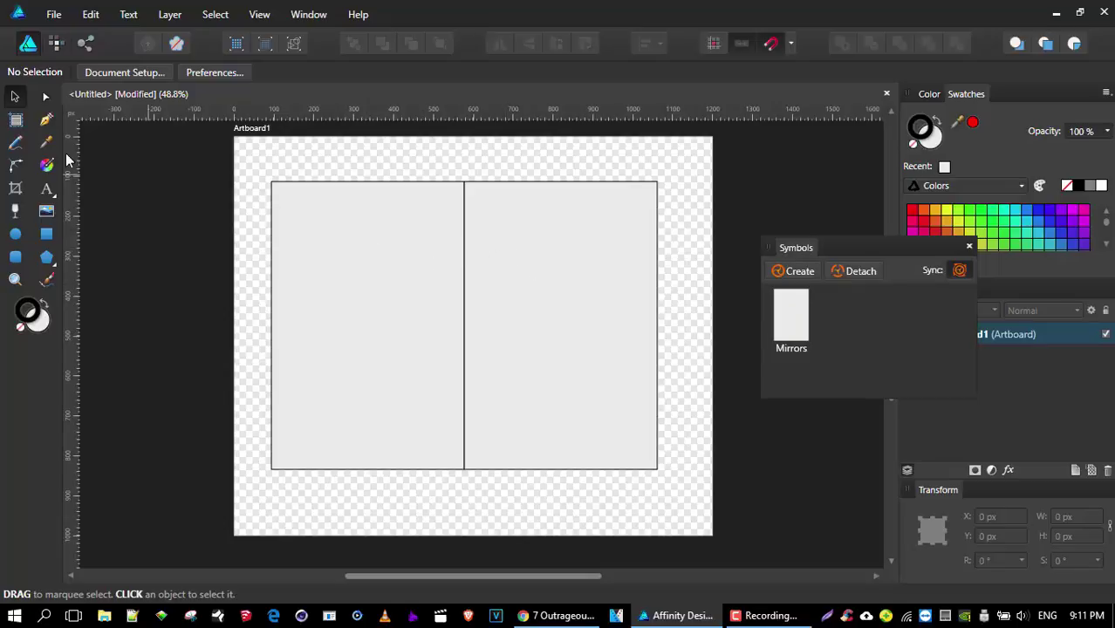
Draw a diagonal freehand test stroke inside the left half's rectangle with the Pencil.
left_click(307, 216)
left_click(307, 216)
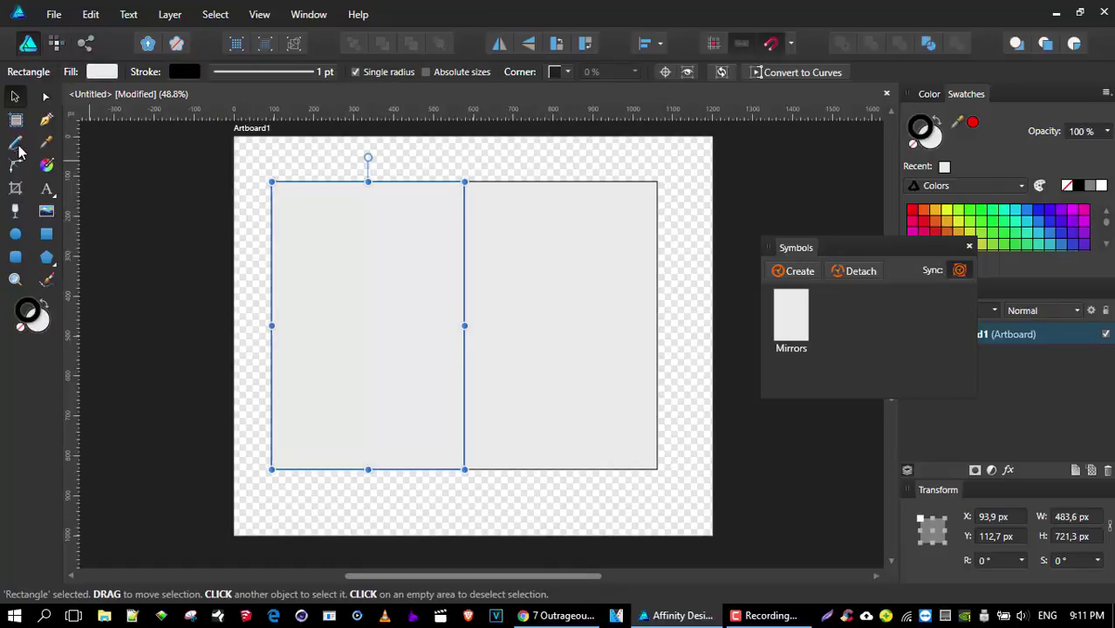
key("n")
left_click_drag(432, 216, 334, 312)
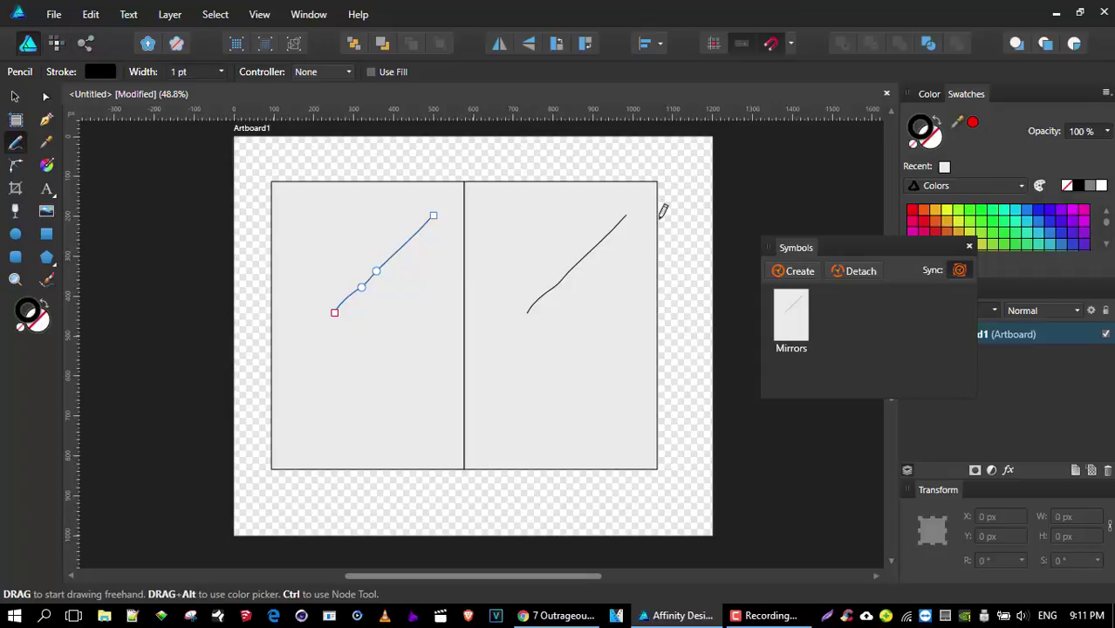
Flip the right half symbol horizontally so it truly mirrors the left.
left_click(15, 96)
left_click(528, 205)
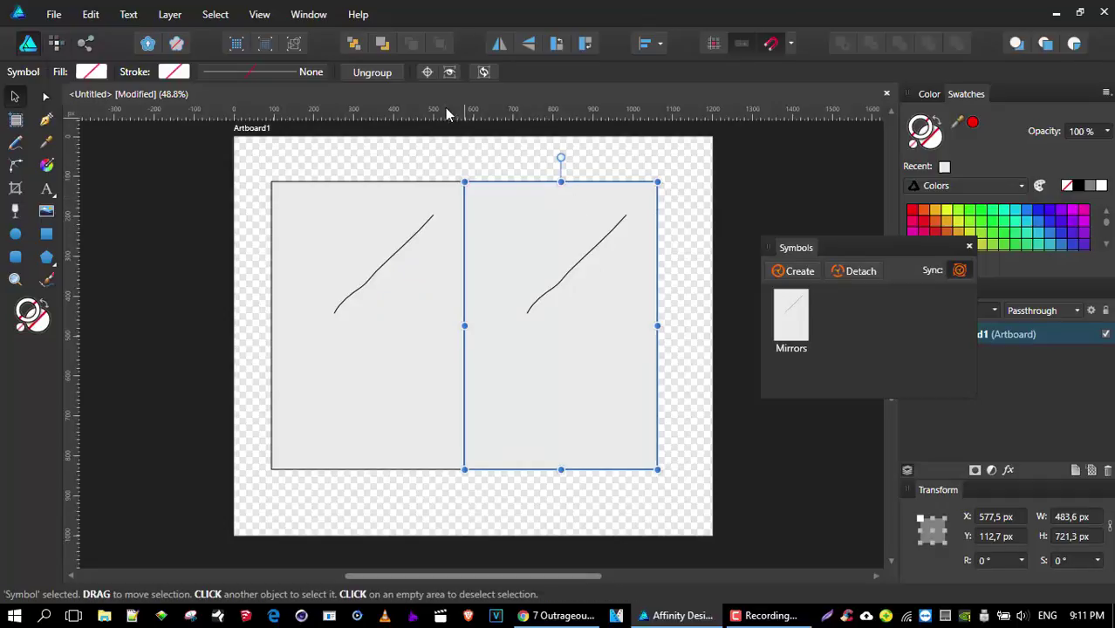
left_click(499, 44)
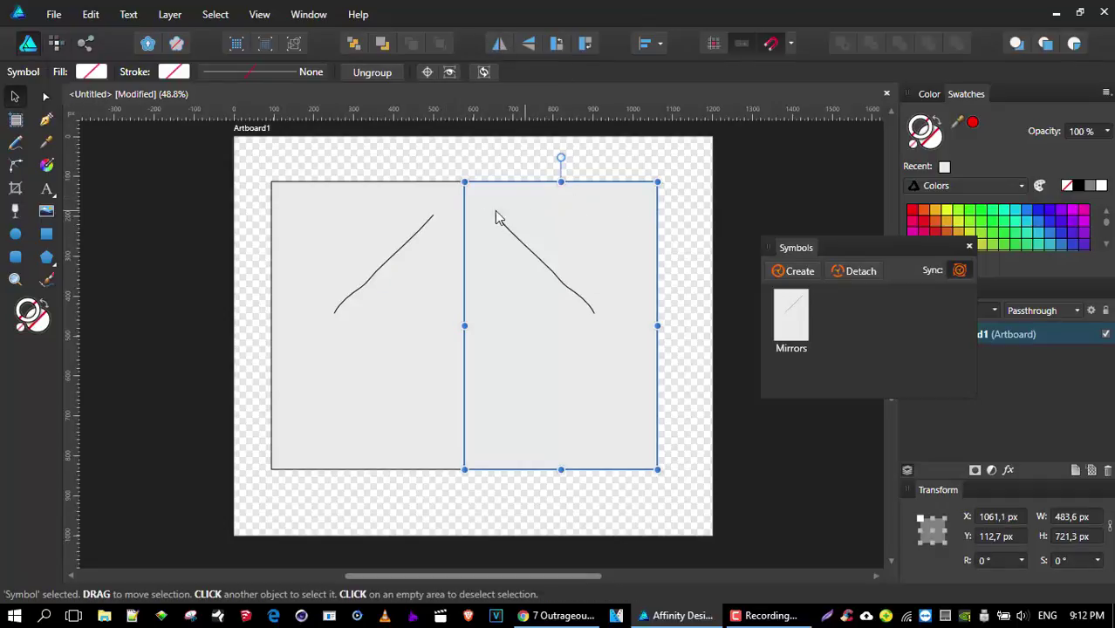
Delete the diagonal test curve and pencil a wavy shield side down the left half.
left_click(347, 203)
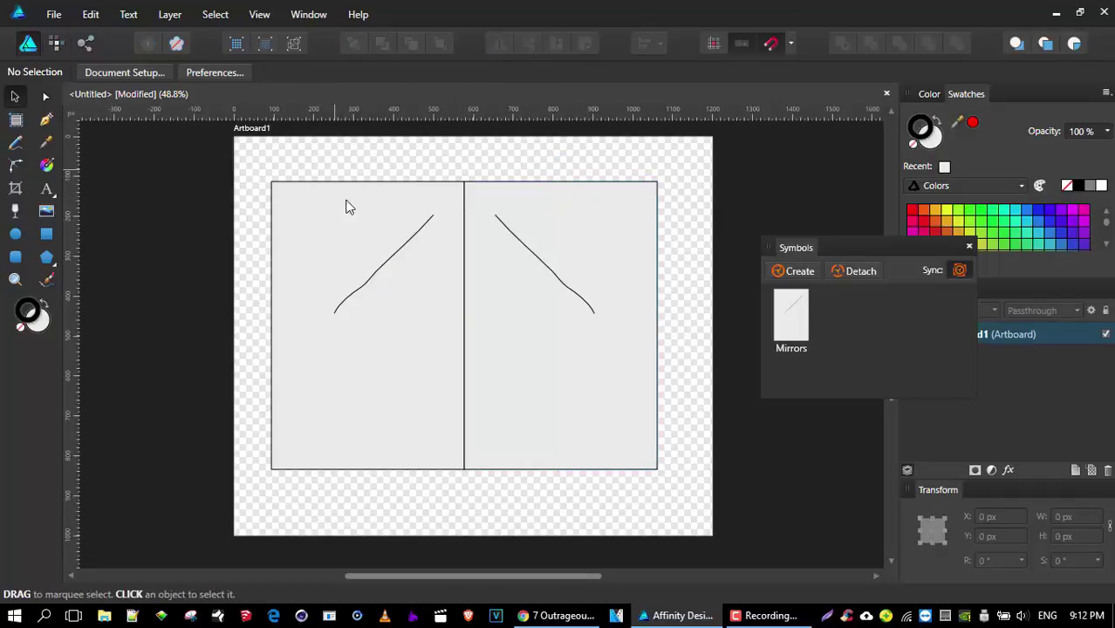
left_click(374, 288)
left_click(374, 288)
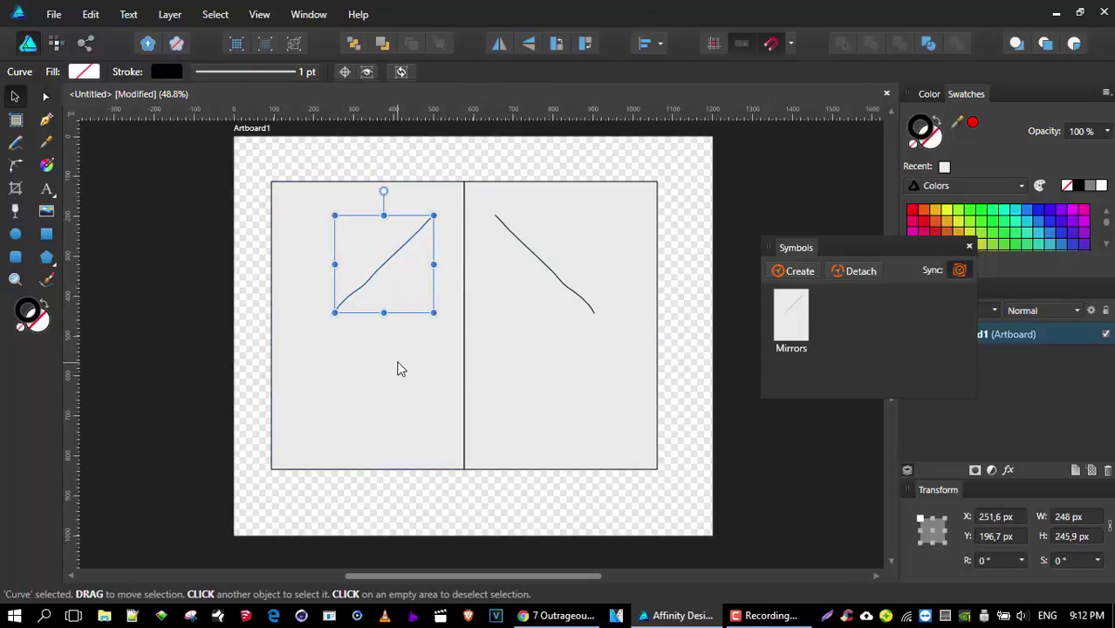
key("Delete")
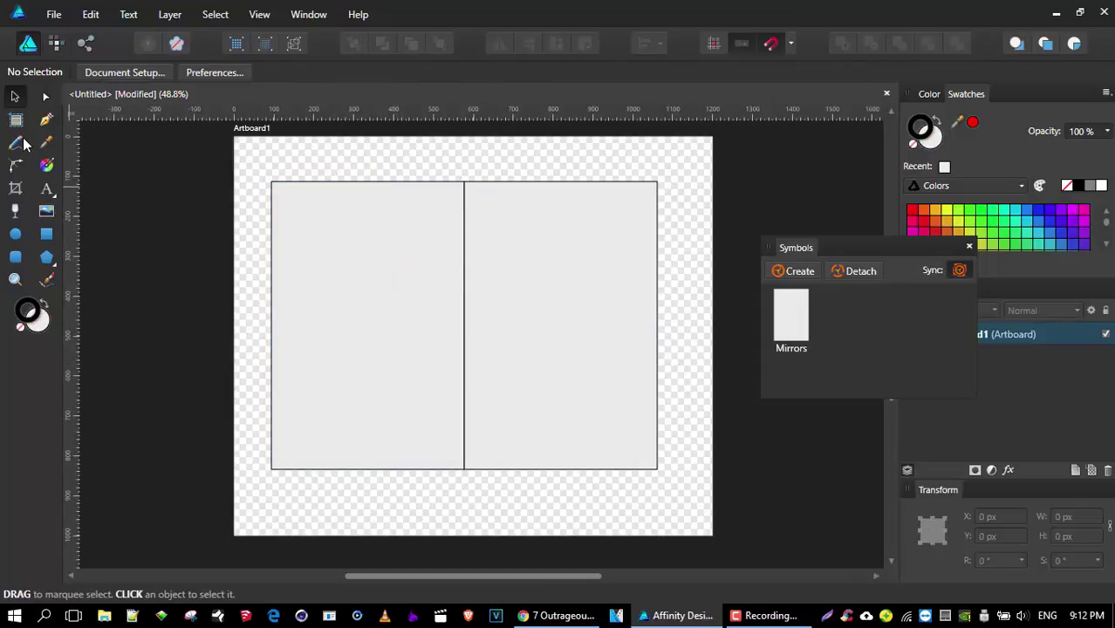
left_click(17, 142)
mouse_move(450, 203)
left_mouse_down()
mouse_move(380, 251)
mouse_move(375, 271)
mouse_move(401, 293)
mouse_move(406, 319)
mouse_move(379, 340)
mouse_move(374, 361)
mouse_move(409, 365)
mouse_move(412, 378)
mouse_move(340, 427)
mouse_move(394, 451)
left_mouse_up()
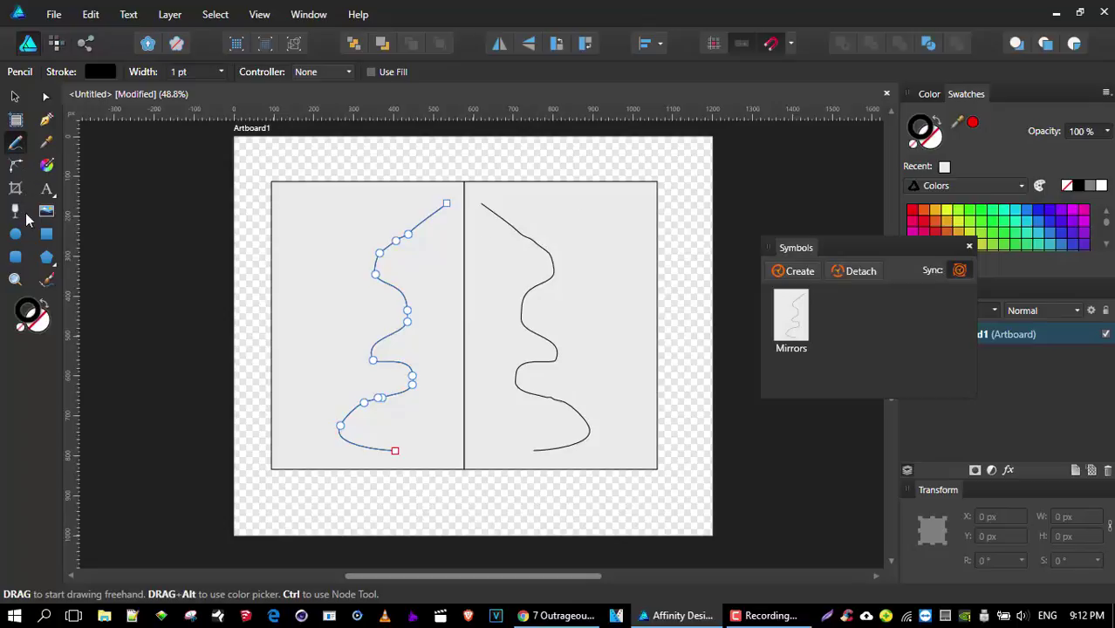
Draw a small circle near the top-left and a 112.7 px pentagon below it.
left_click(18, 235)
left_click_drag(293, 220, 330, 255)
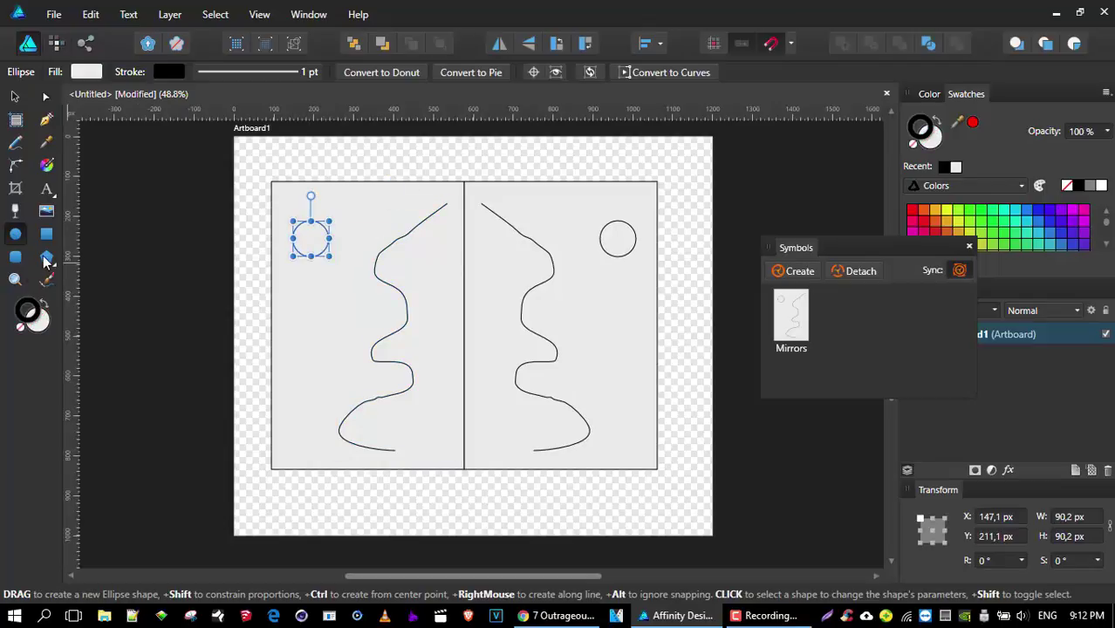
left_click(47, 260)
left_click_drag(308, 292, 352, 351)
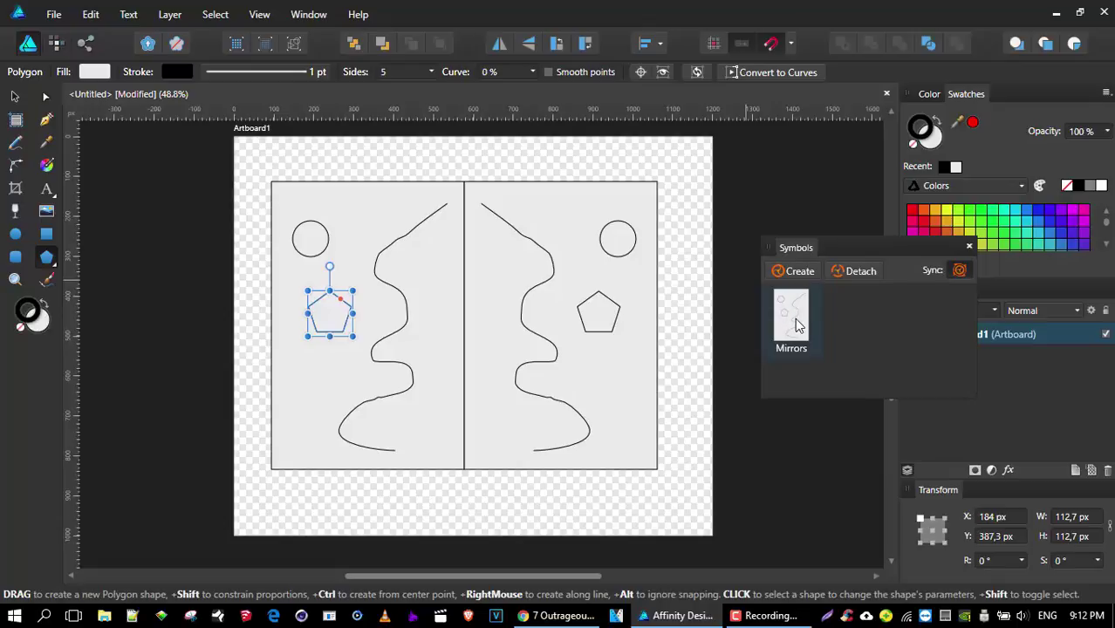
left_click(14, 98)
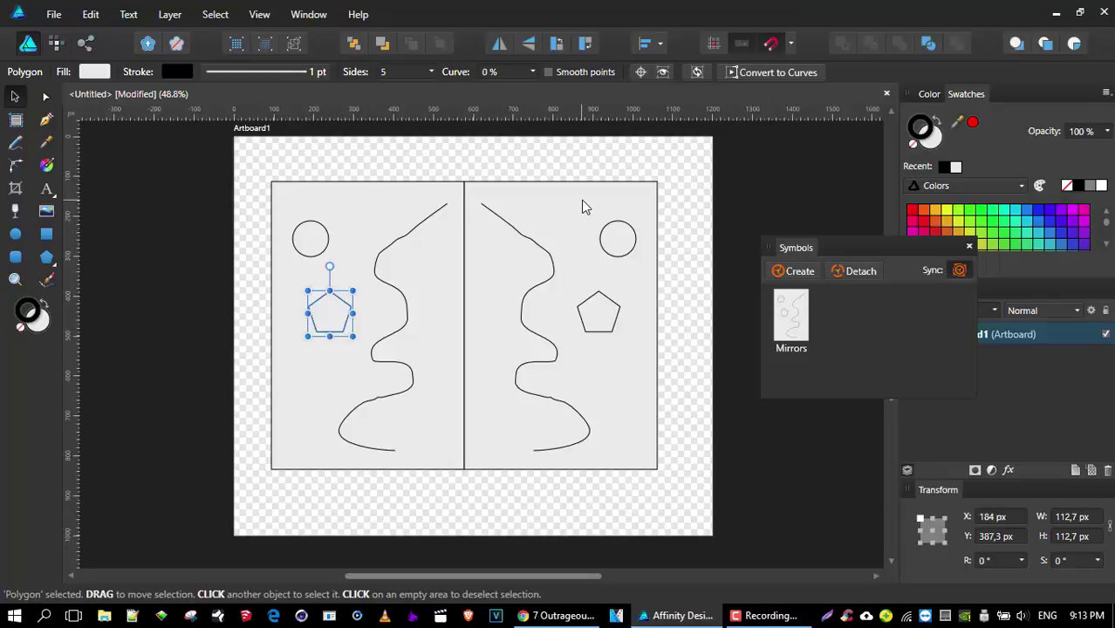
left_click(237, 190)
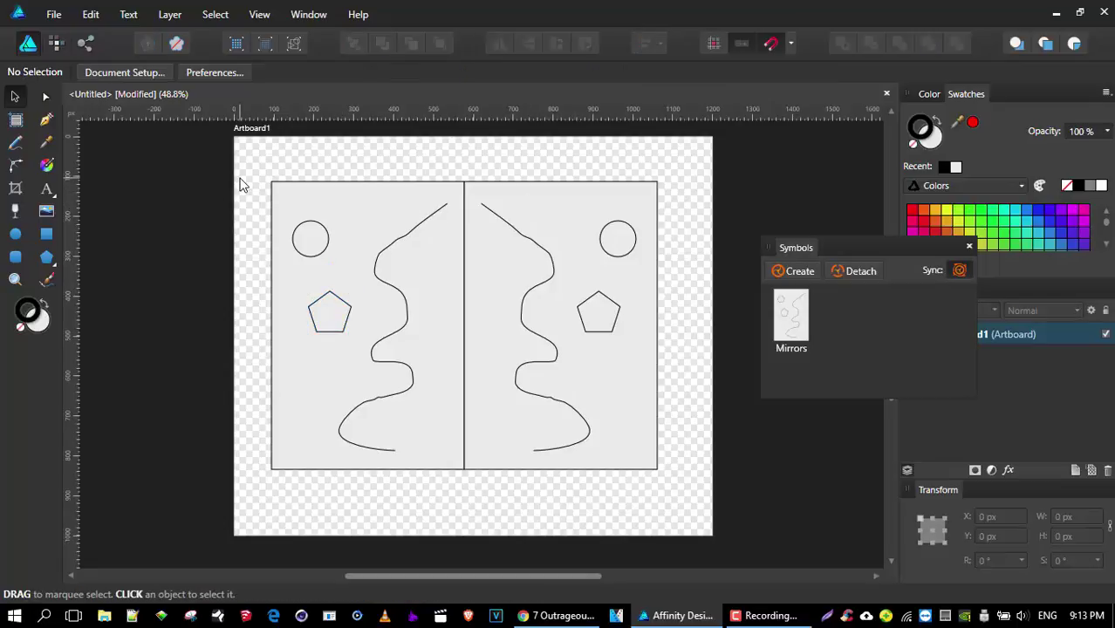
left_click(361, 213)
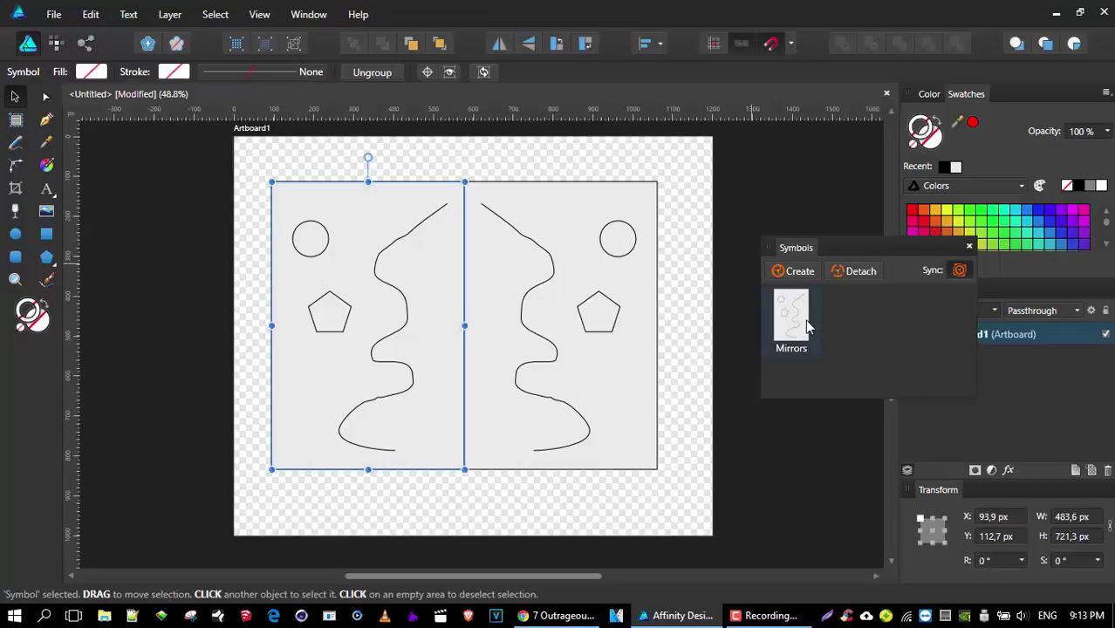
double_click(378, 205)
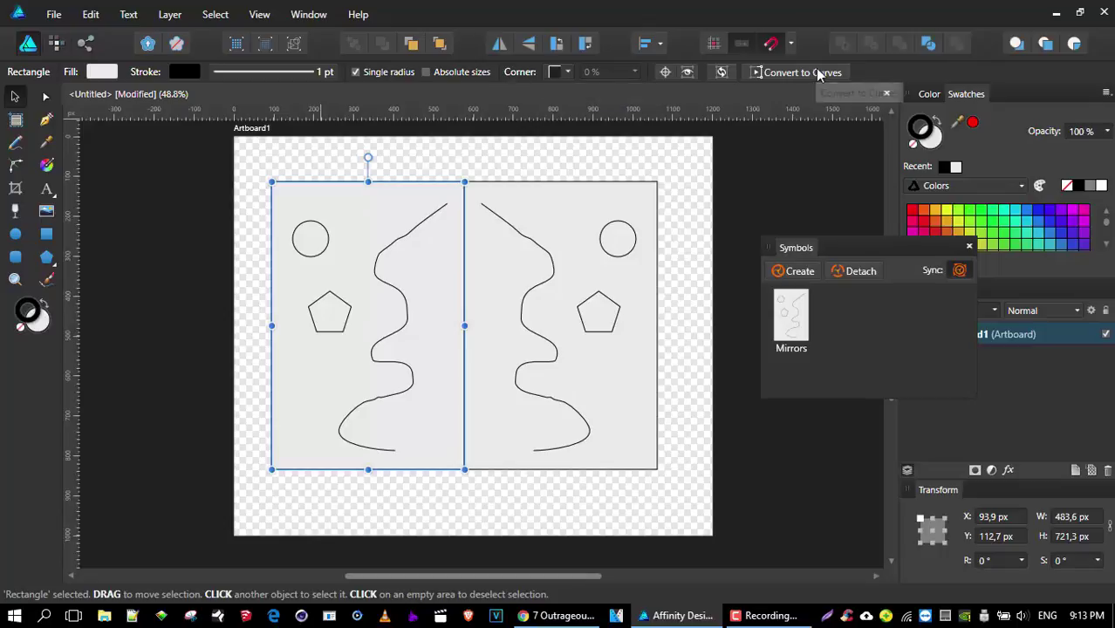
left_click(144, 231)
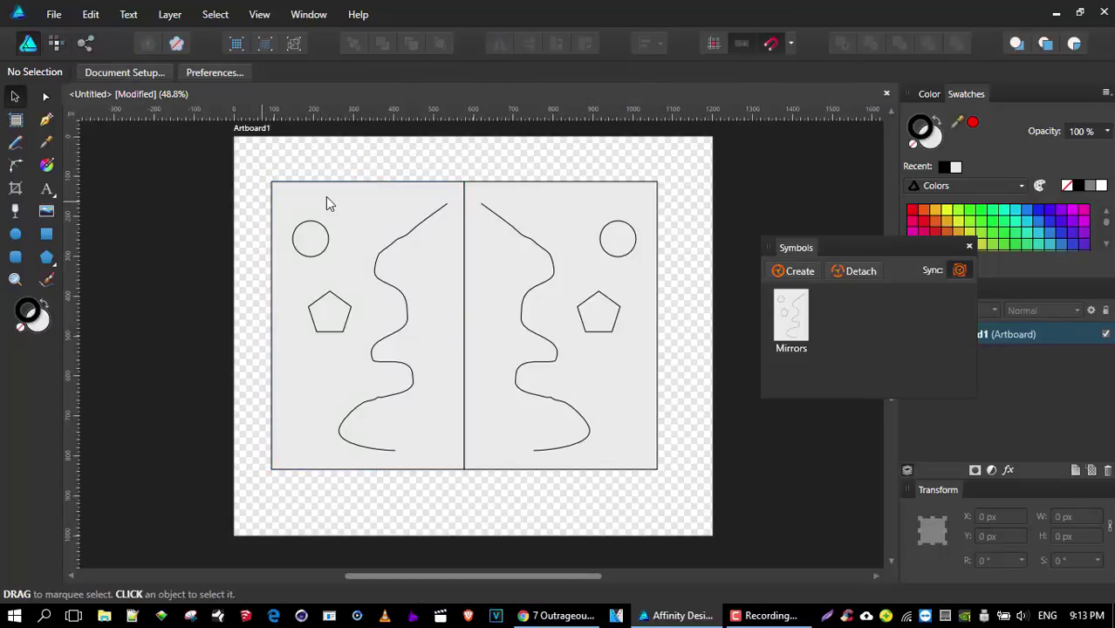
left_click(327, 201)
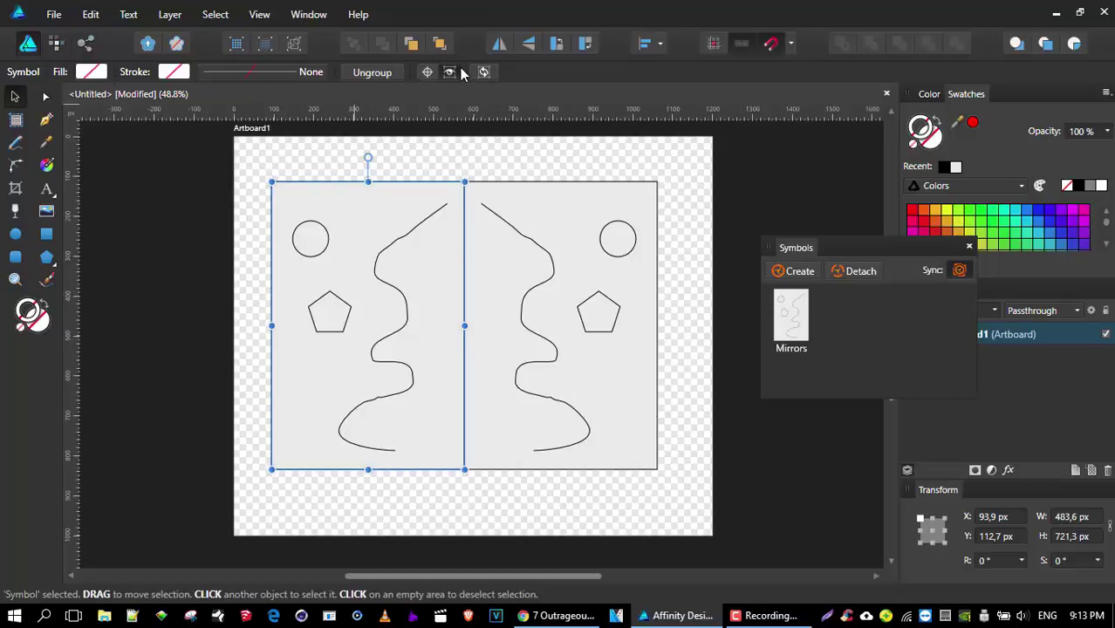
left_click(157, 180)
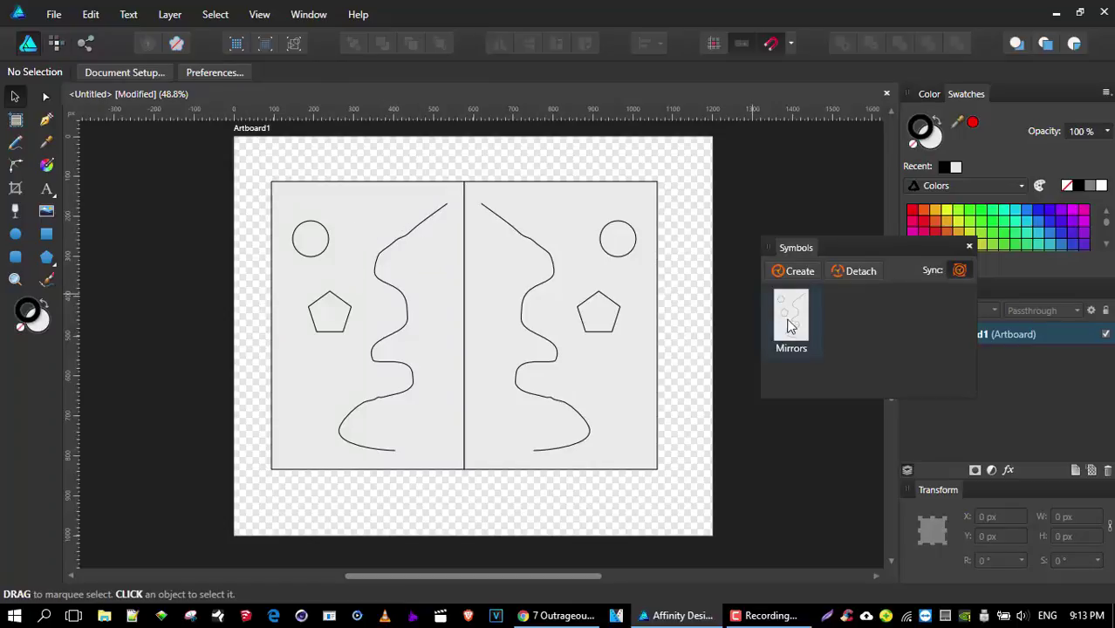
left_click(400, 198)
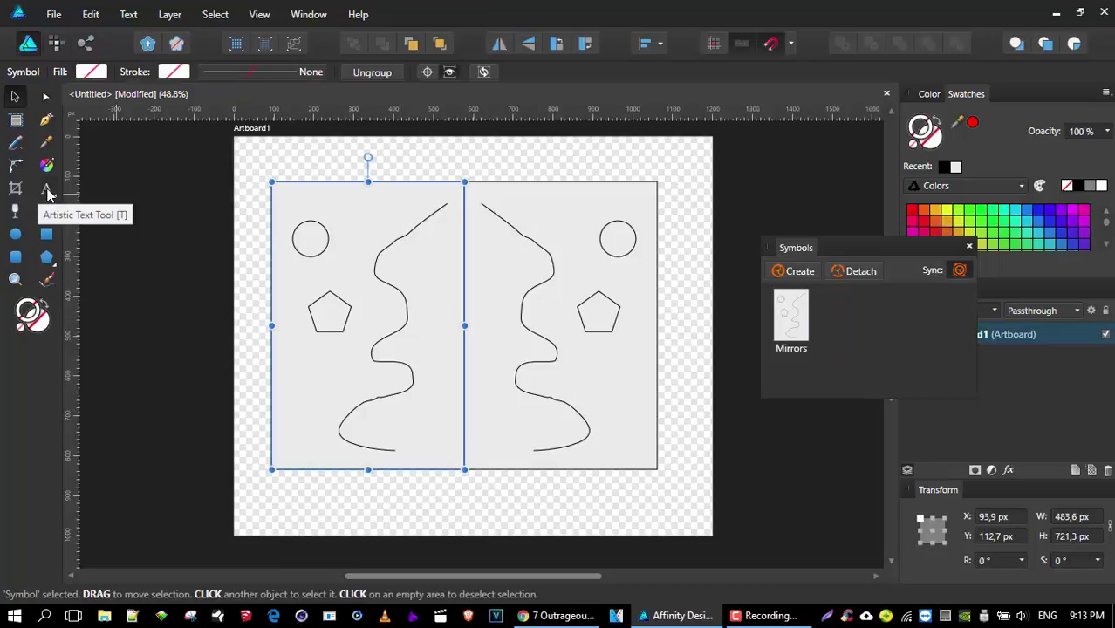
Add 38.4 pt Arial artistic text 'Hello' at the top of the left half.
left_click(46, 189)
left_click_drag(291, 189, 315, 219)
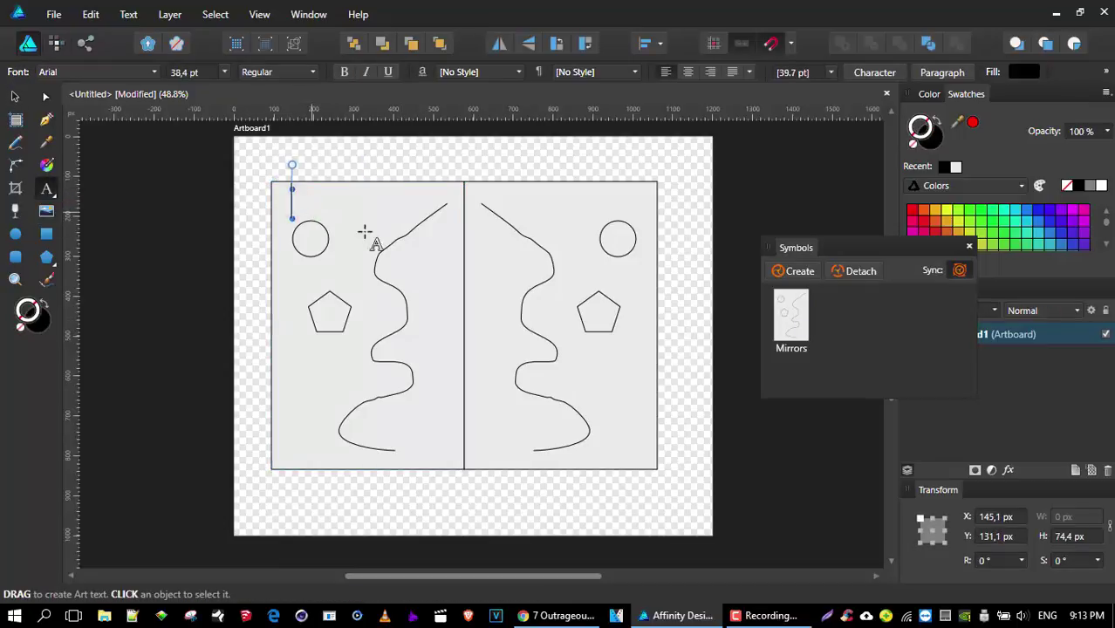
type("hELLO")
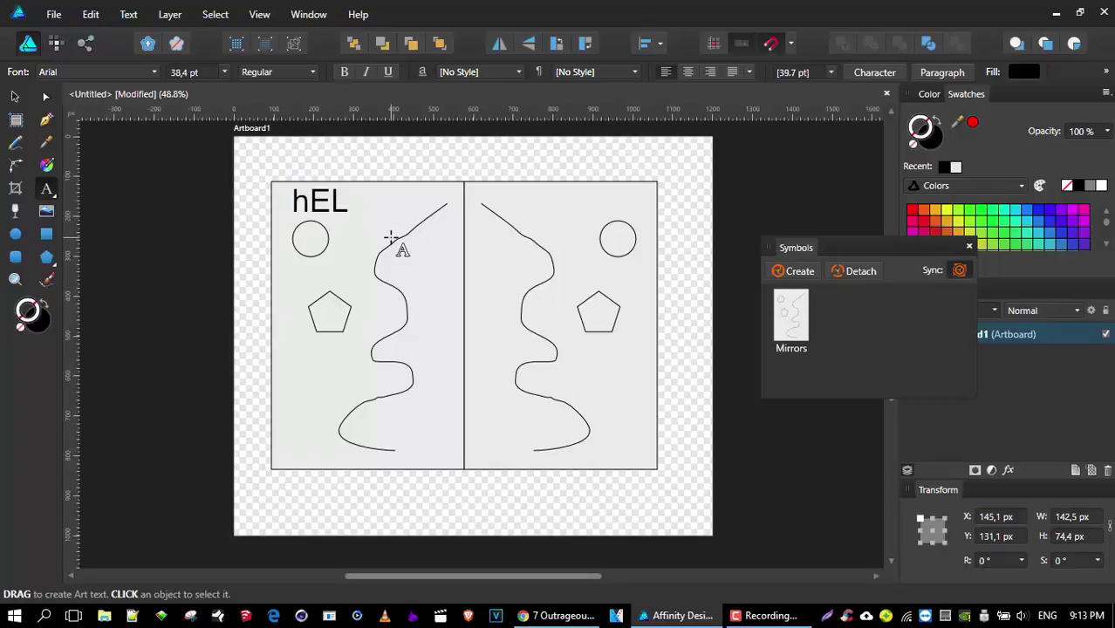
key("BackSpace")
key("BackSpace")
key("BackSpace")
key("BackSpace")
key("BackSpace")
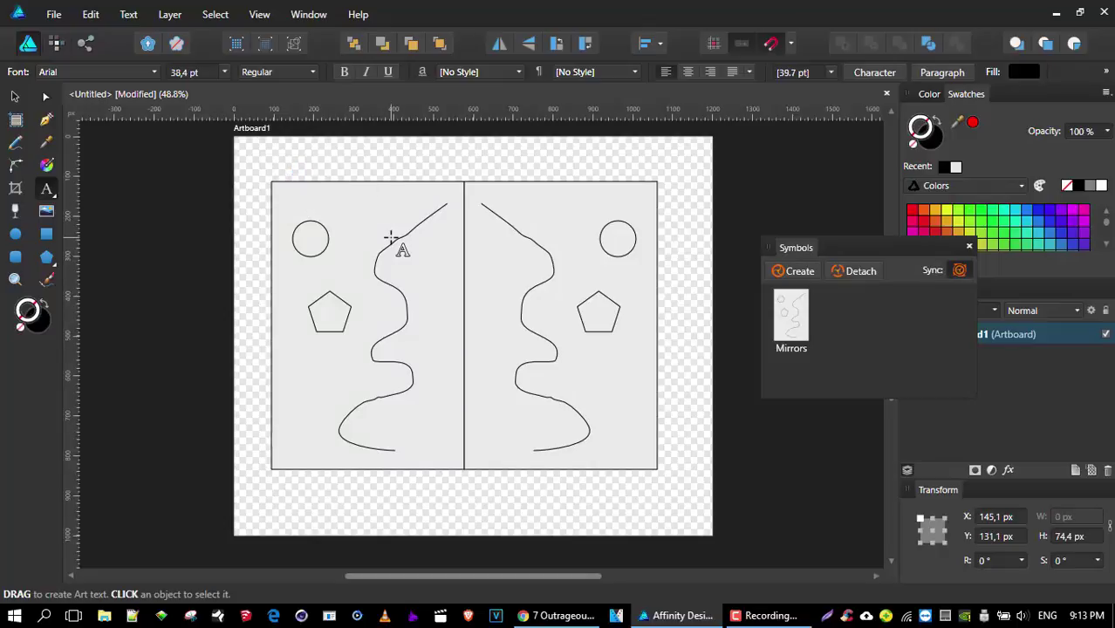
type("Hello")
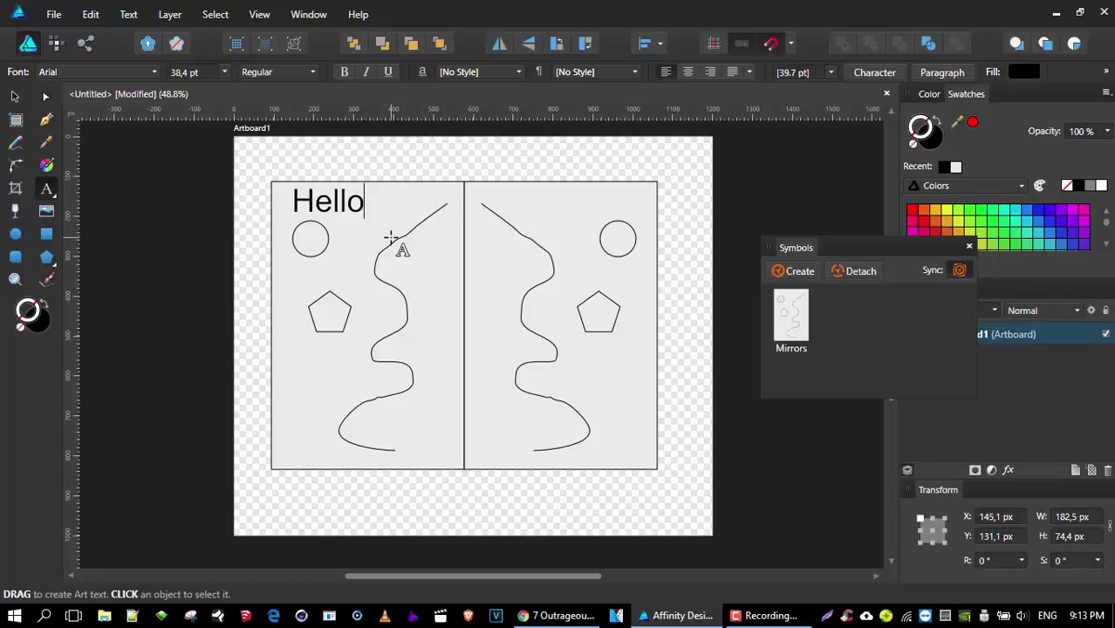
key("Escape")
left_click(413, 272)
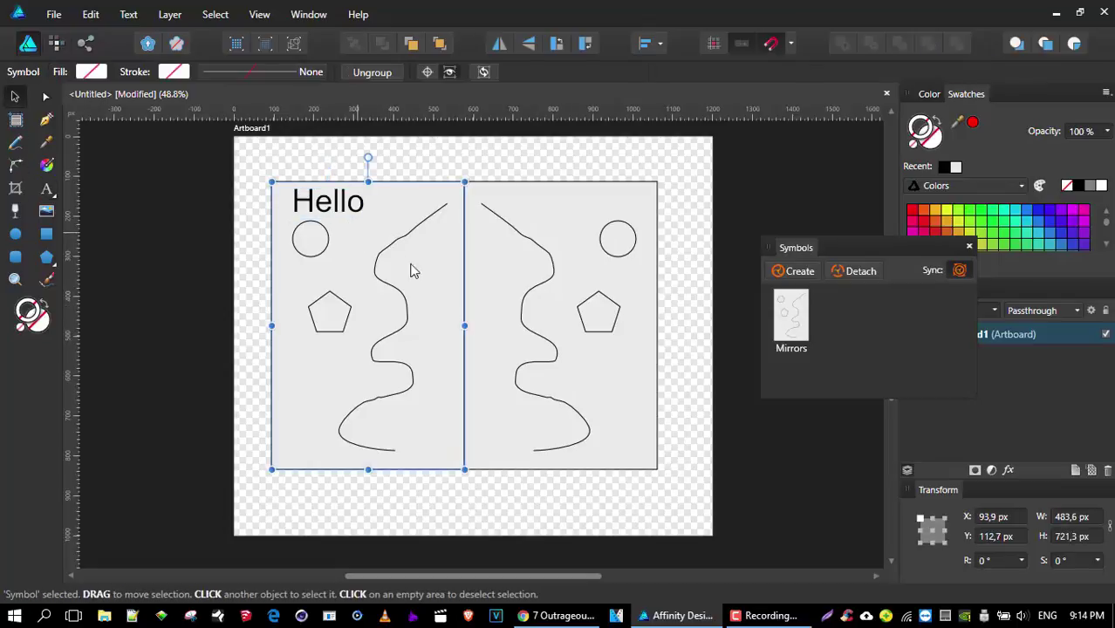
Add two-line artistic text 'This is' / 'a Mirror' in the lower left half.
double_click(317, 402)
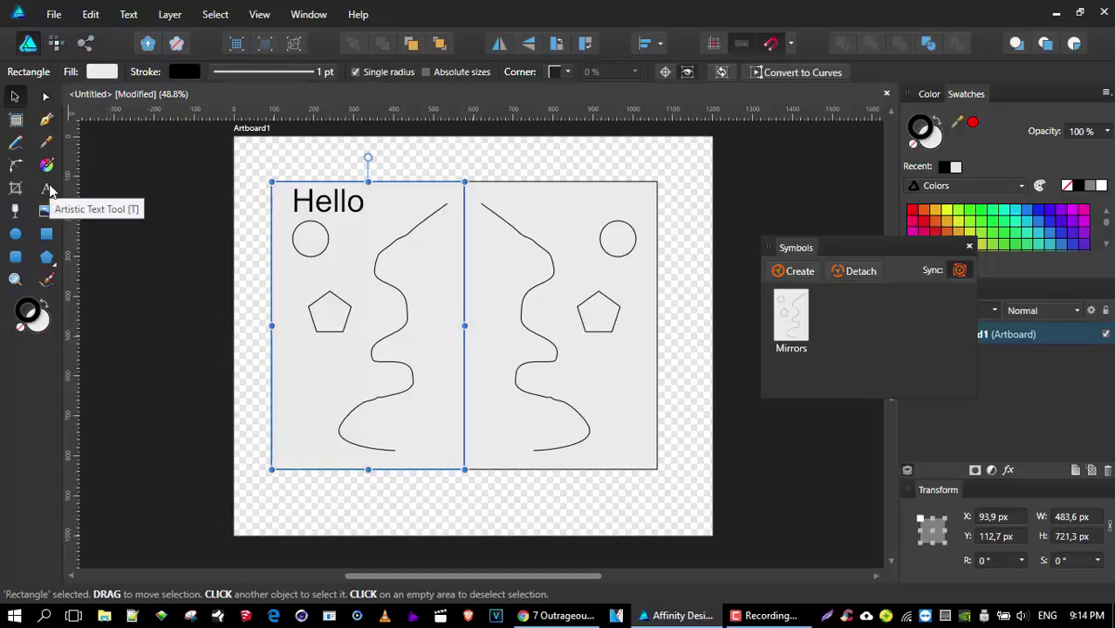
left_click(49, 189)
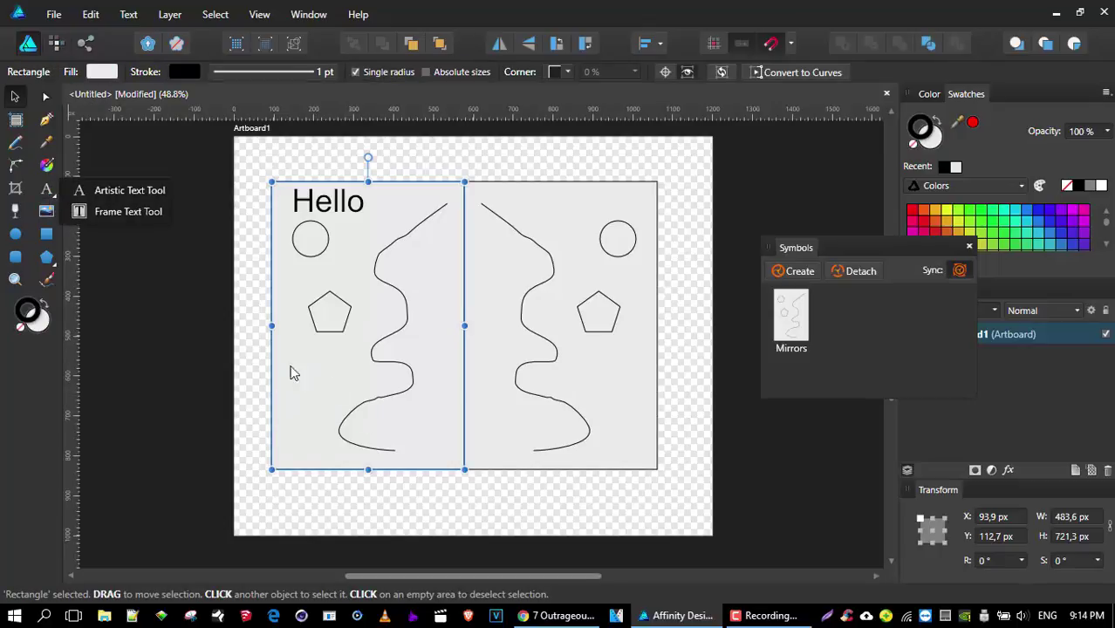
left_click(104, 192)
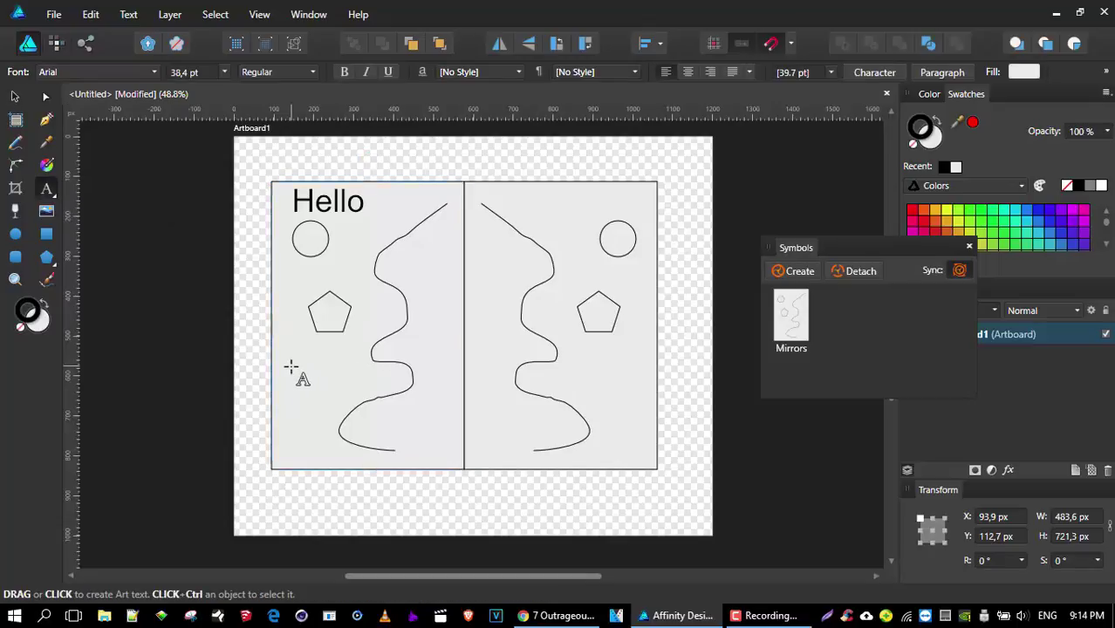
left_click_drag(290, 367, 340, 390)
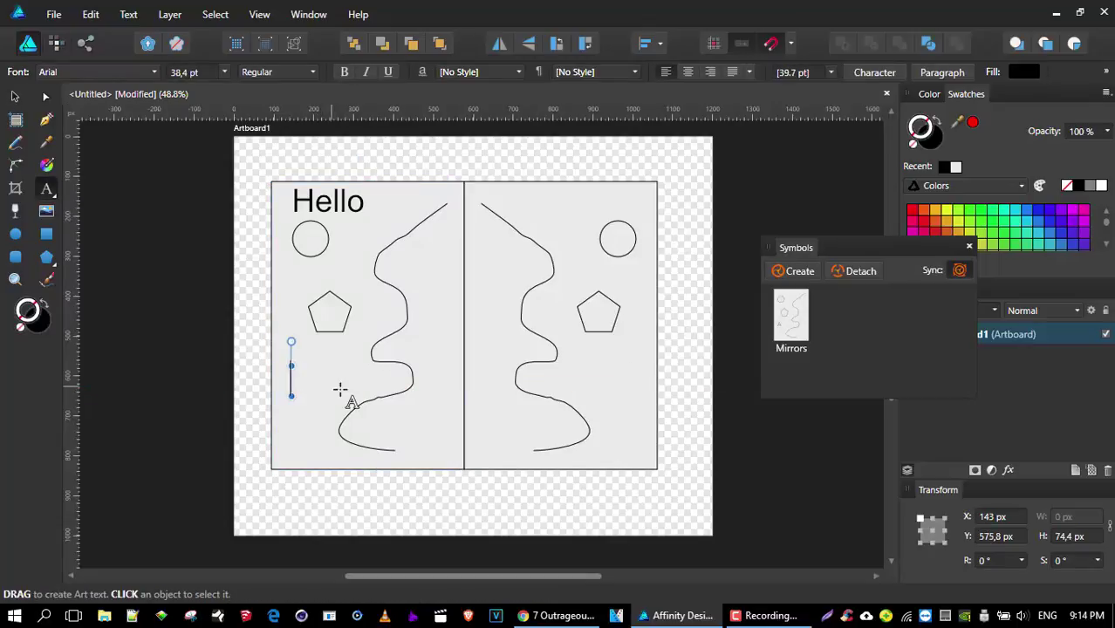
type("Thi")
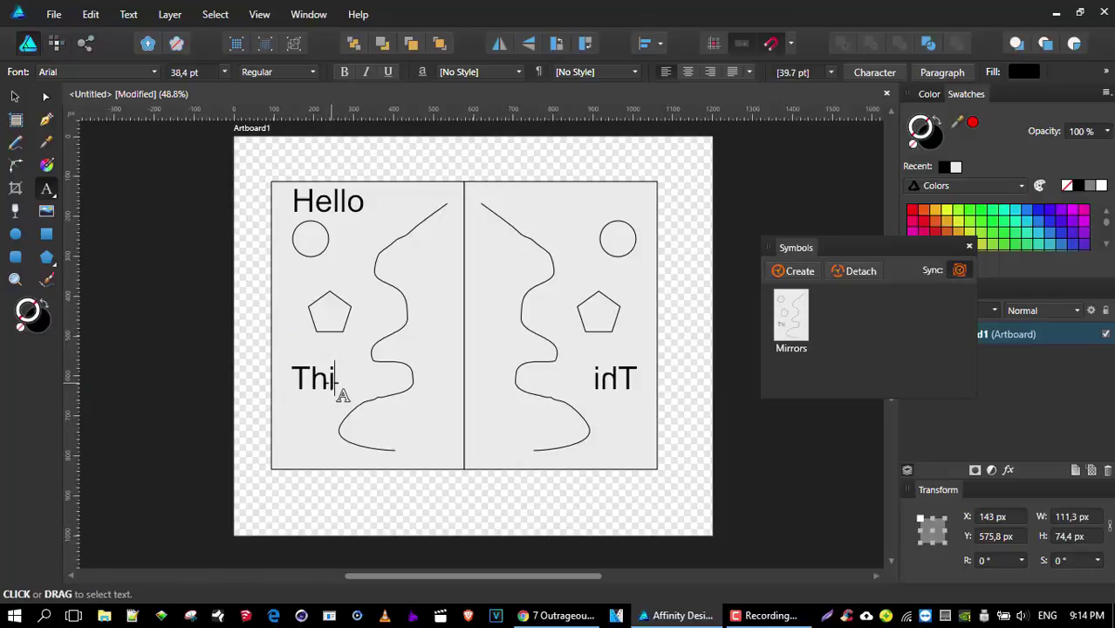
type("s is")
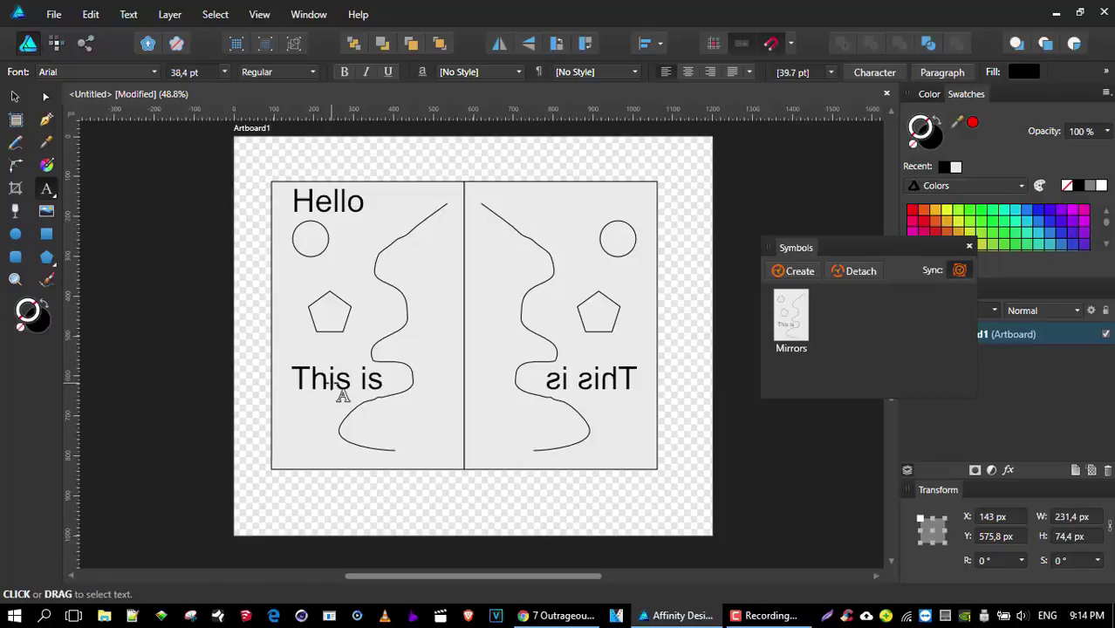
key("Return")
type("a Mirror")
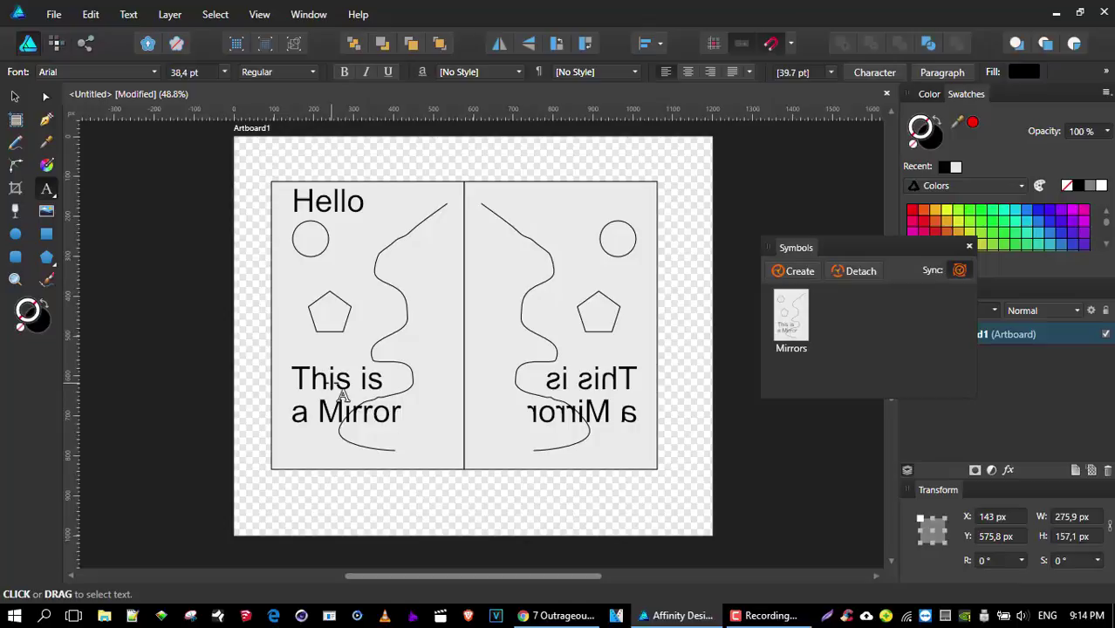
key("Escape")
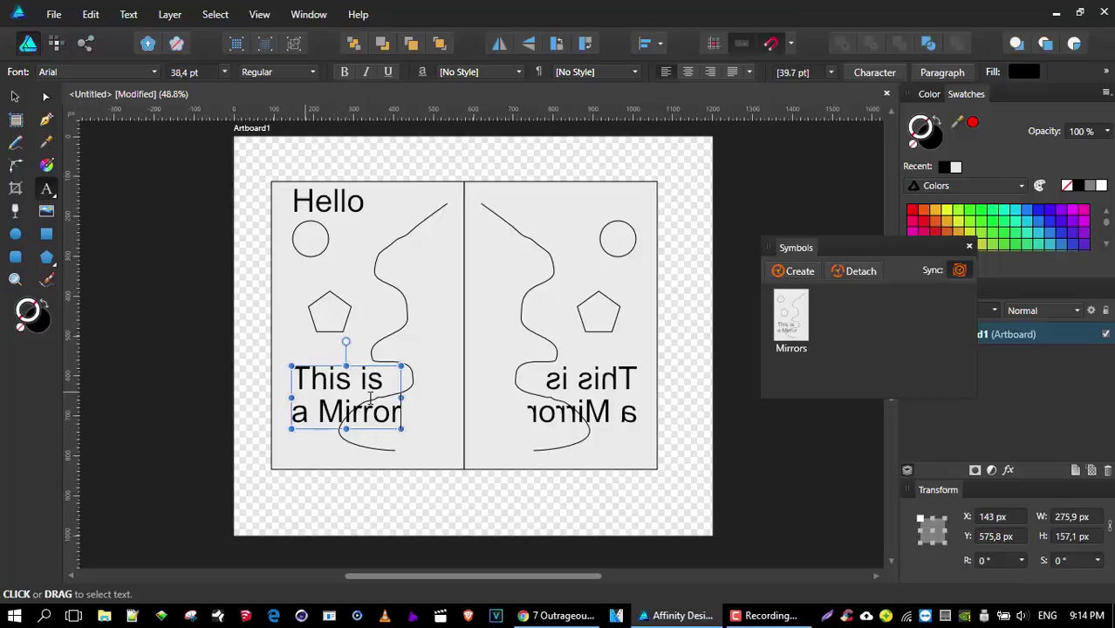
Delete the Hello text, undoing an accidental half deletion and rectangle move.
left_click(14, 97)
left_click(345, 213)
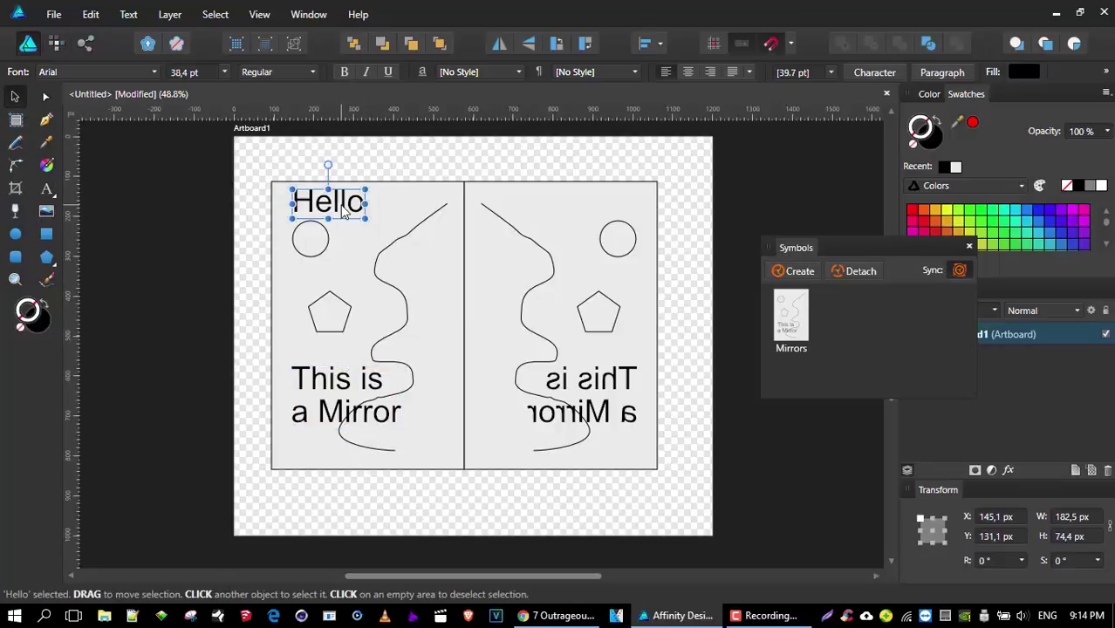
key("Delete")
left_click(323, 237)
key("Delete")
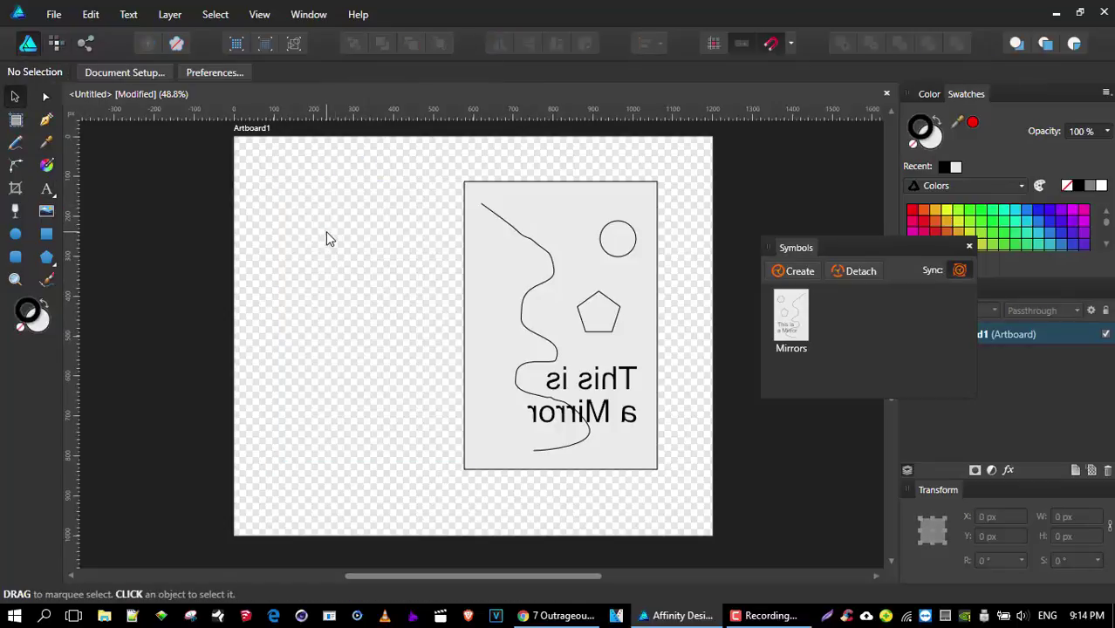
key("ctrl+z")
double_click(329, 239)
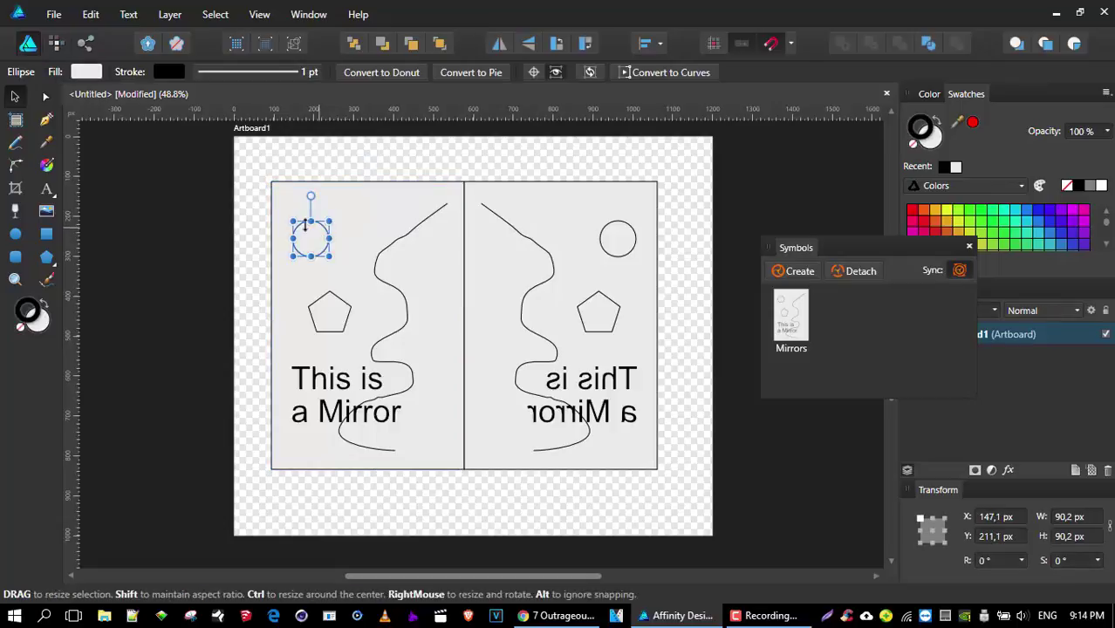
left_click_drag(276, 197, 367, 311)
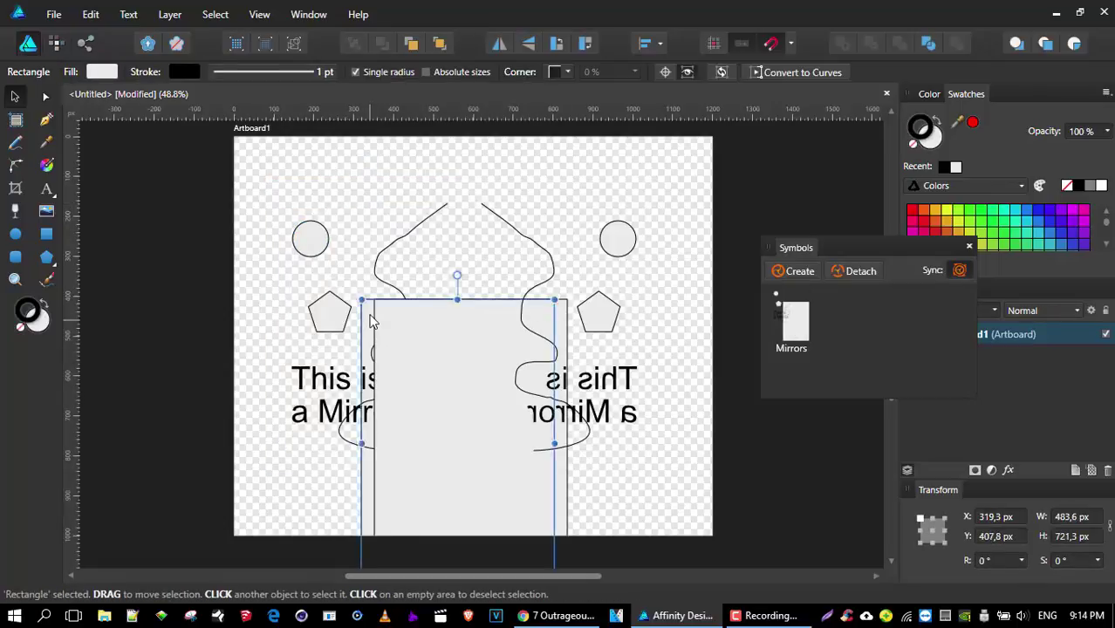
key("ctrl+z")
Delete the circle and the wavy curve from inside the left half.
left_click(320, 253)
left_click(319, 253)
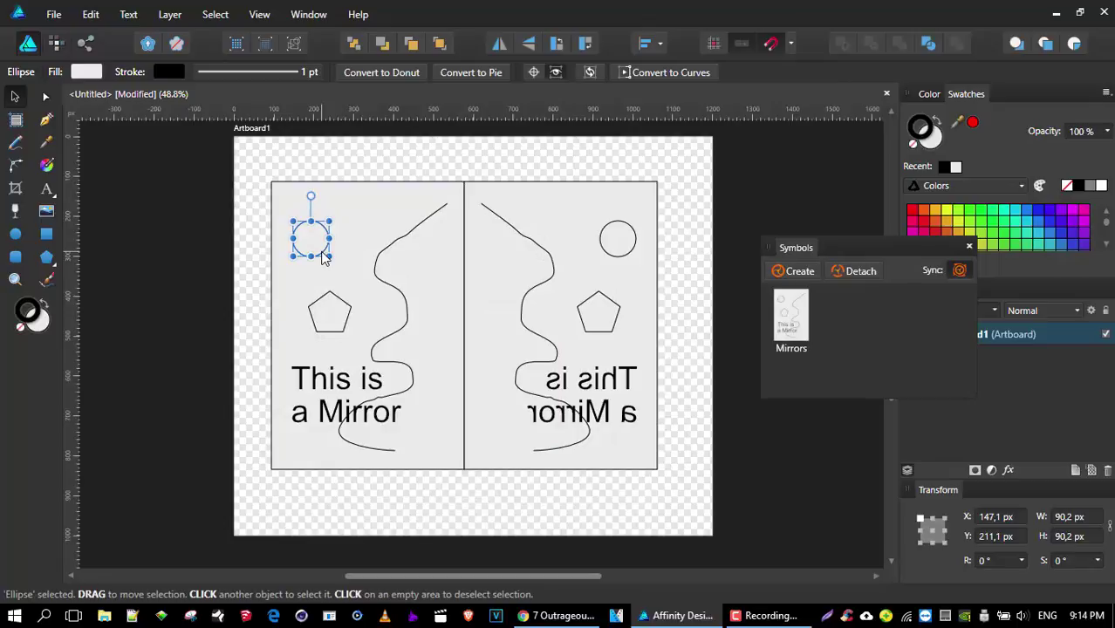
key("Delete")
left_click(373, 266)
key("Delete")
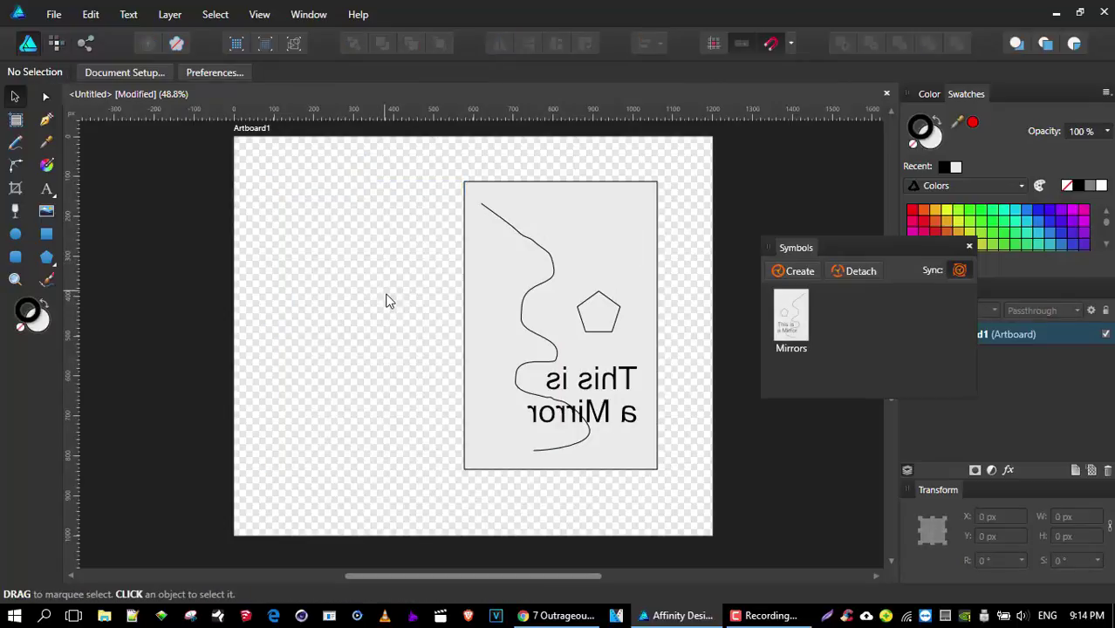
key("ctrl+z")
left_click(381, 284)
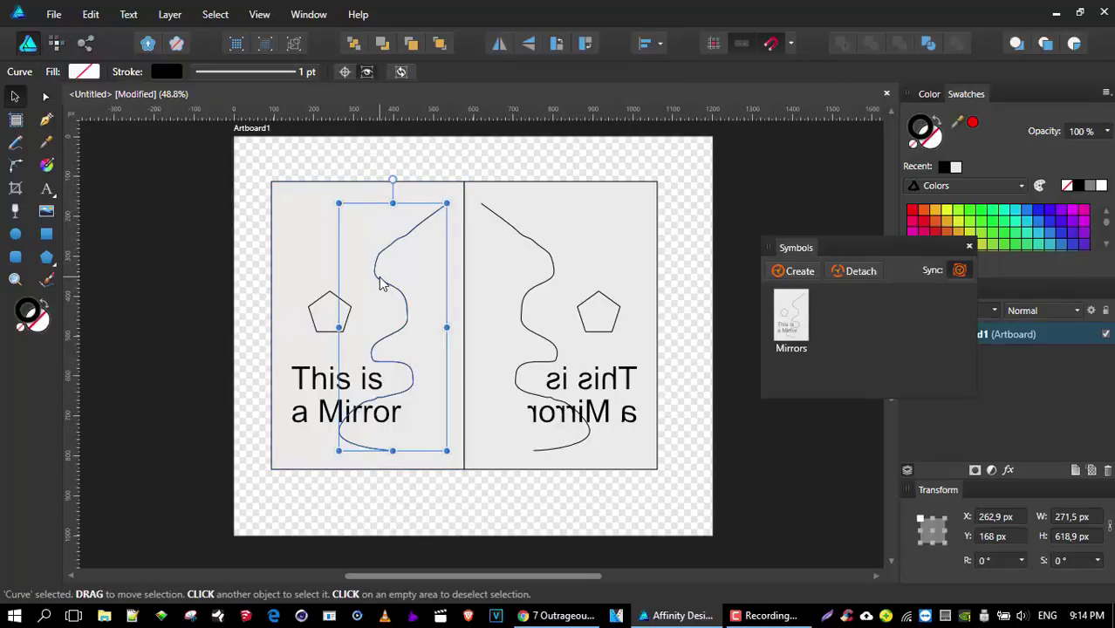
key("Delete")
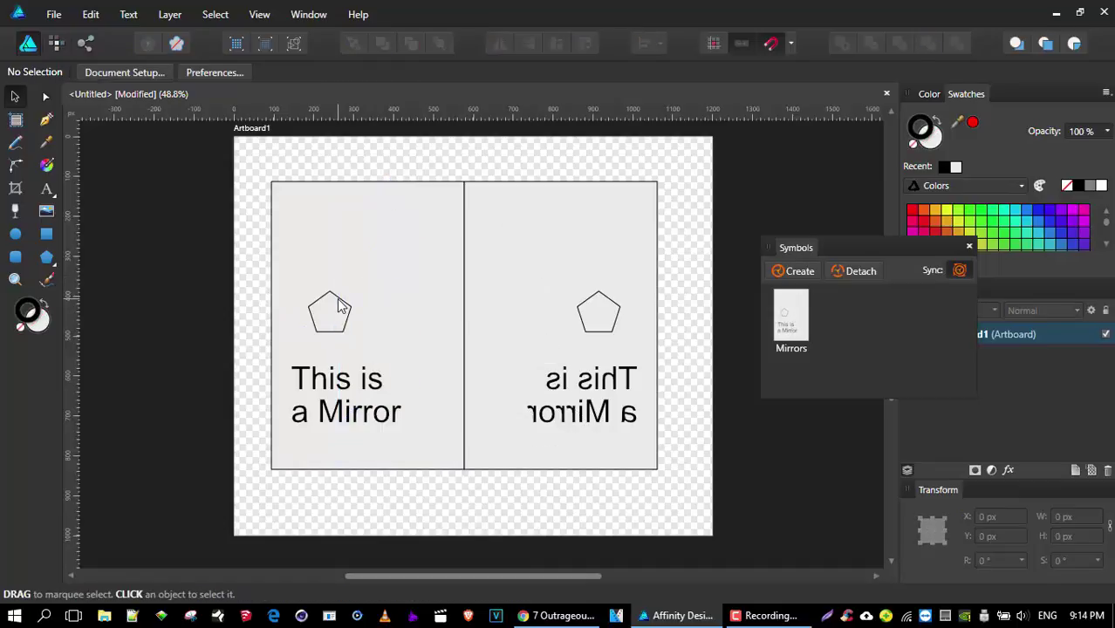
Delete the pentagon and the mirror text, leaving only the background rectangle.
left_click(337, 298)
left_click(340, 304)
key("Delete")
left_click(365, 384)
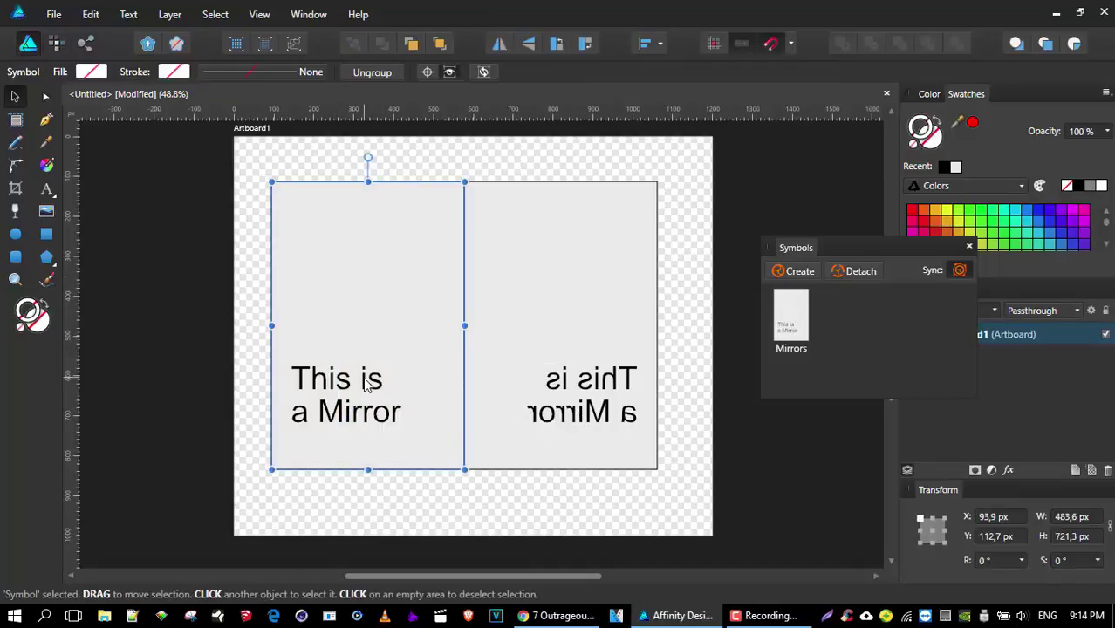
left_click(365, 384)
key("Delete")
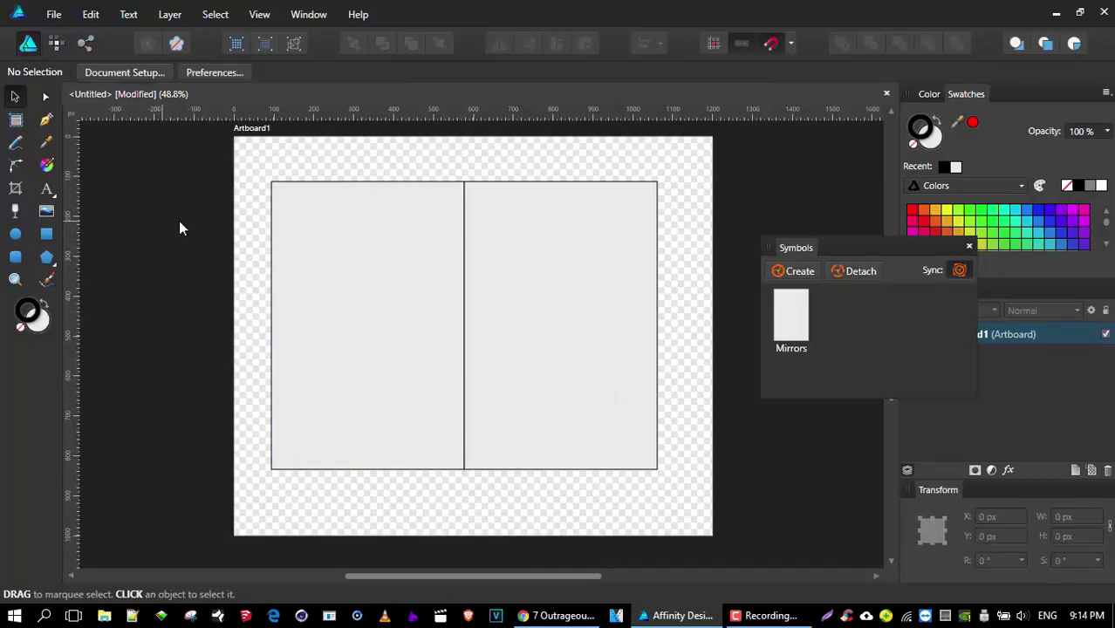
left_click(411, 279)
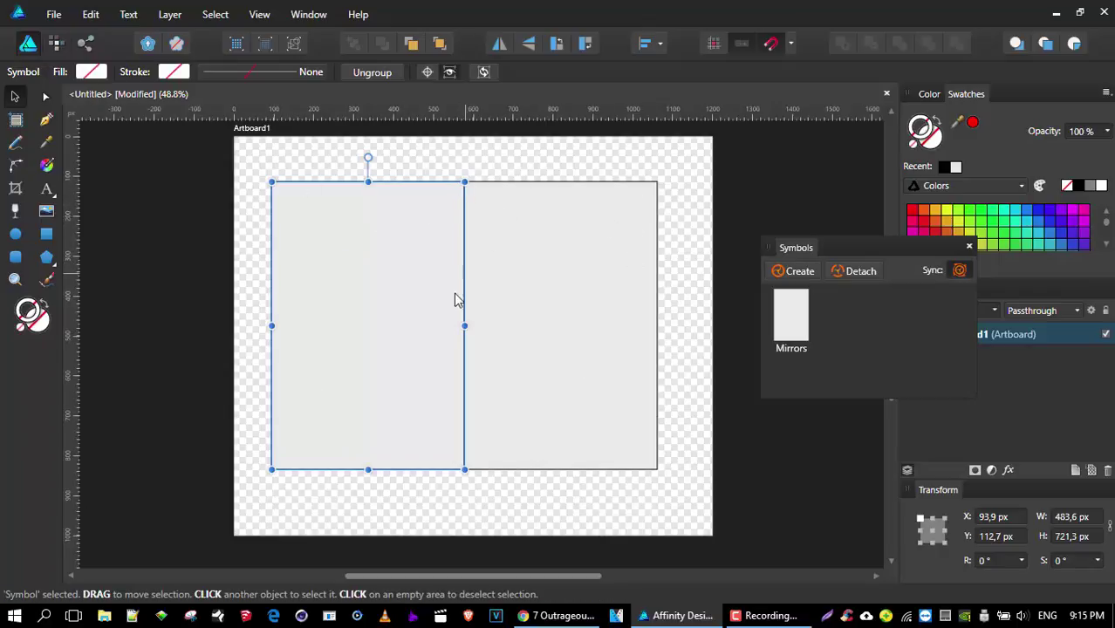
left_click(129, 206)
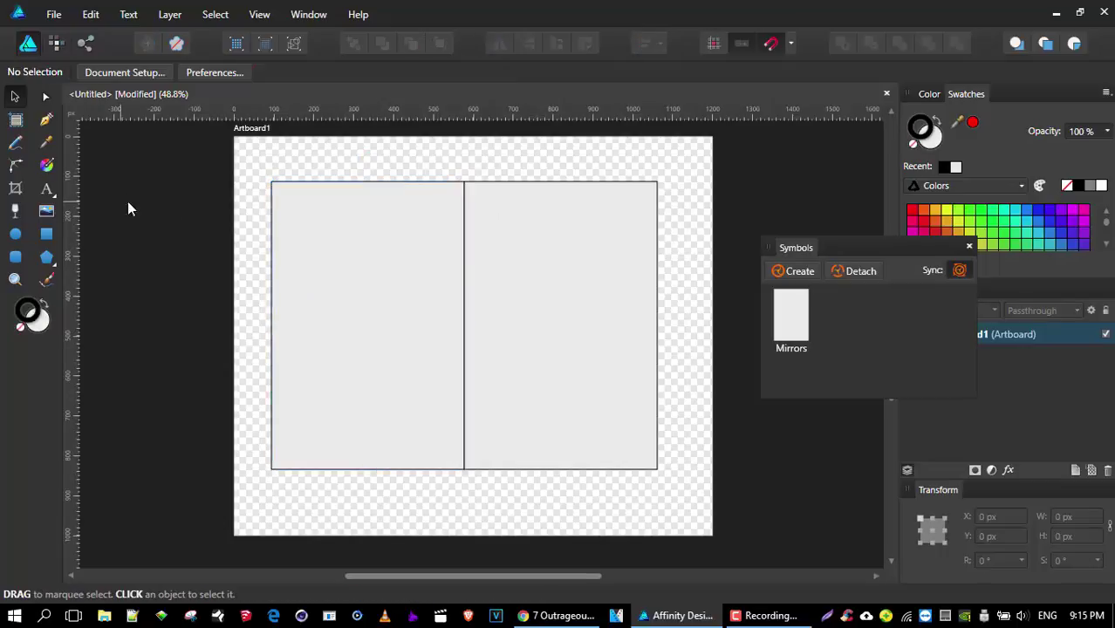
left_click(382, 250)
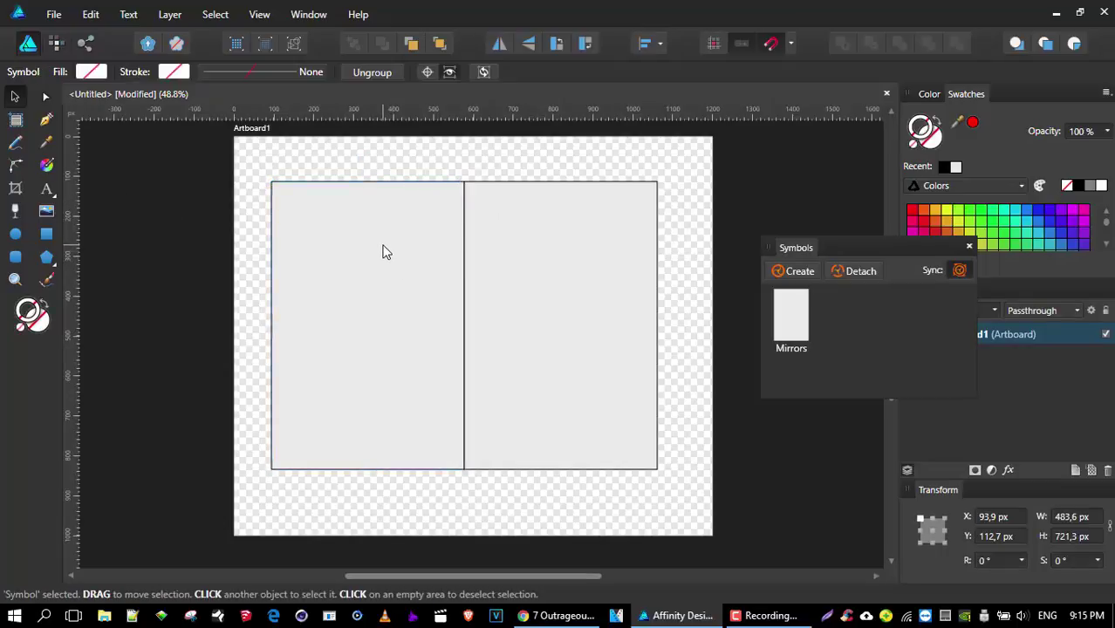
left_click(382, 250)
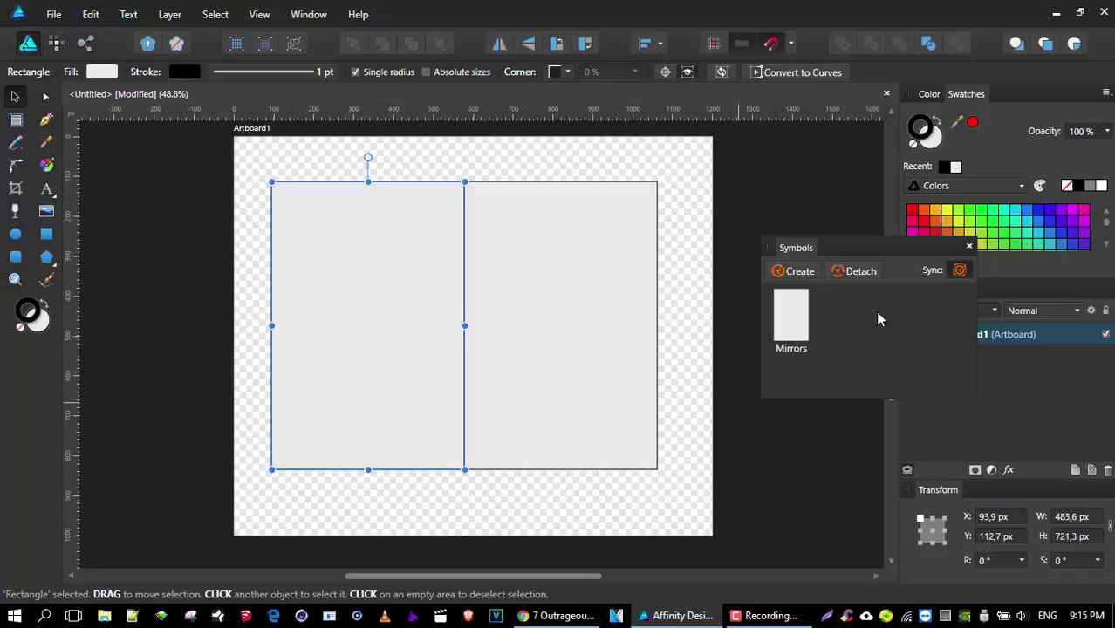
Pen a shield outline from the centre line's top, round the left side, to its bottom tip.
left_click(47, 120)
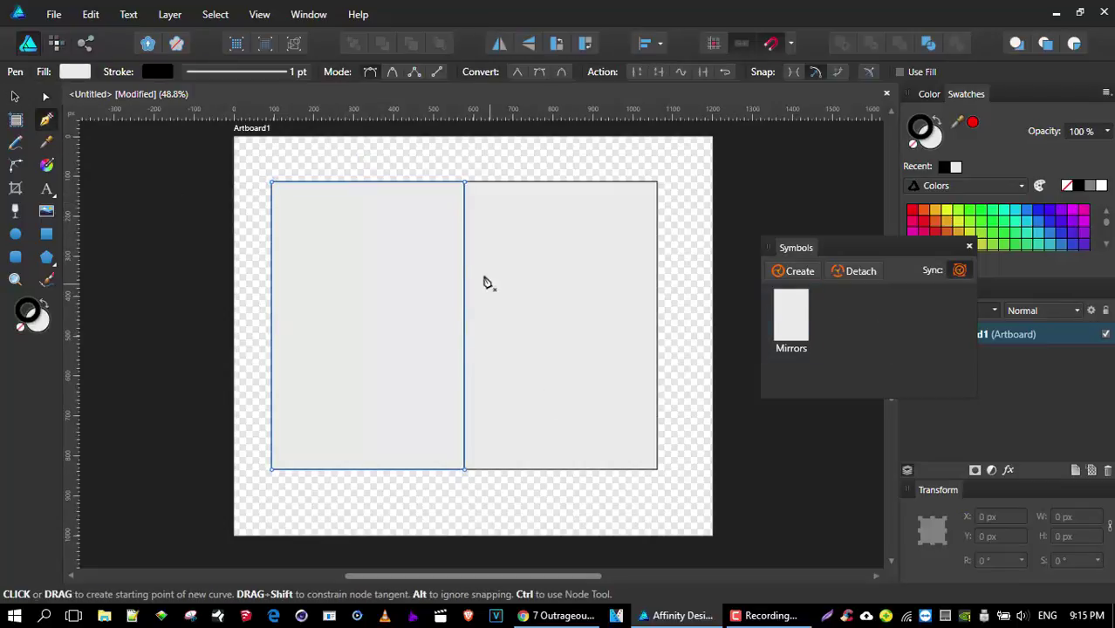
left_click(464, 207)
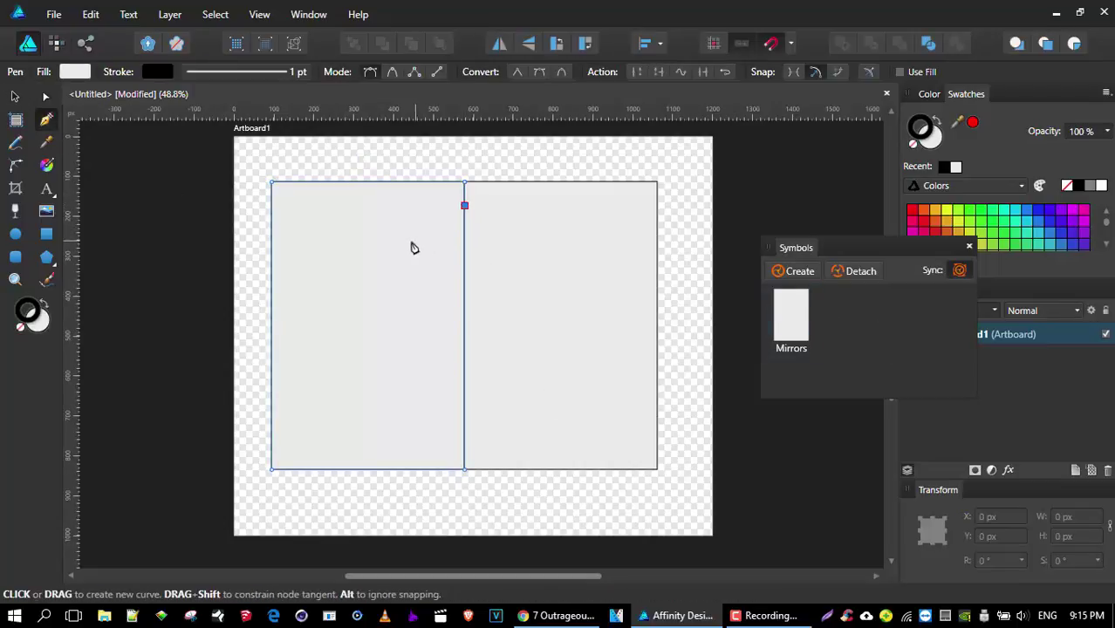
left_click_drag(412, 242, 391, 244)
left_click(359, 213)
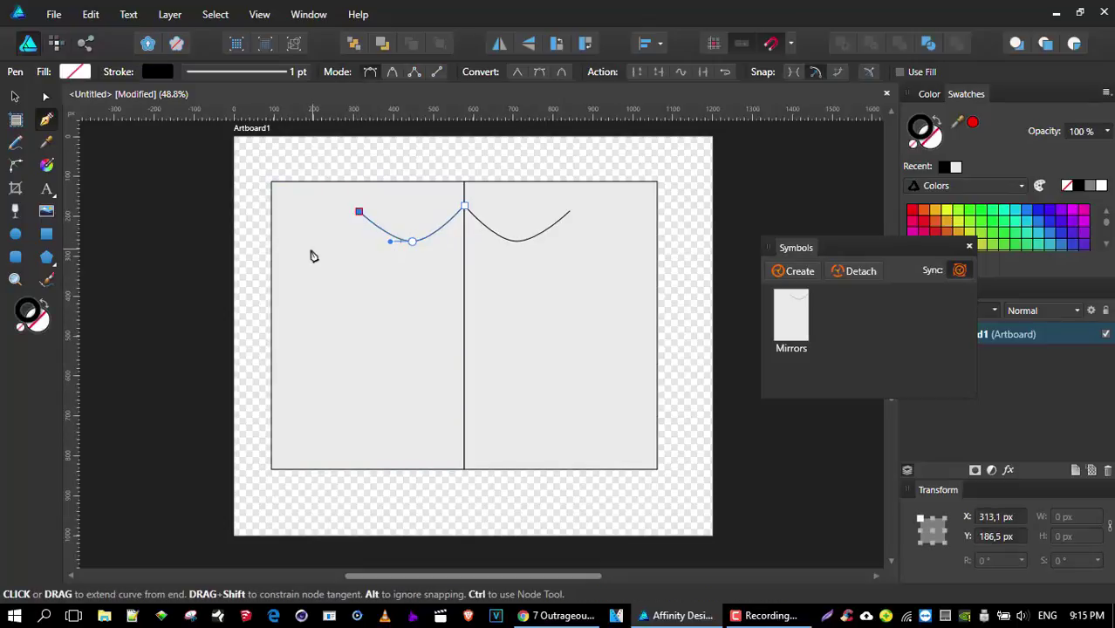
left_click_drag(316, 270, 318, 294)
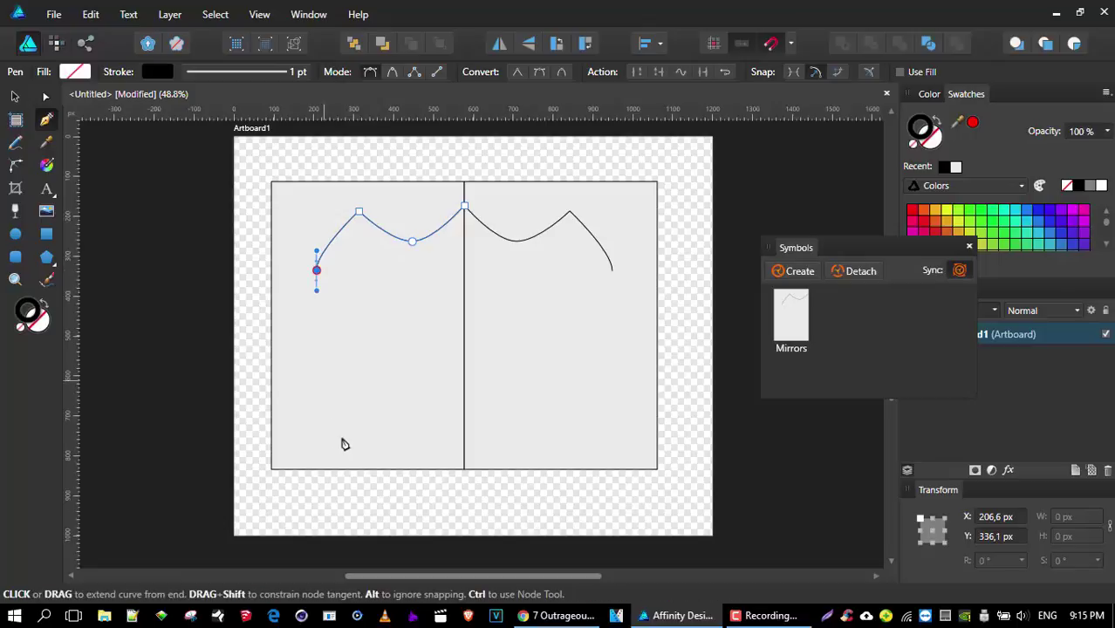
left_click_drag(326, 372, 347, 410)
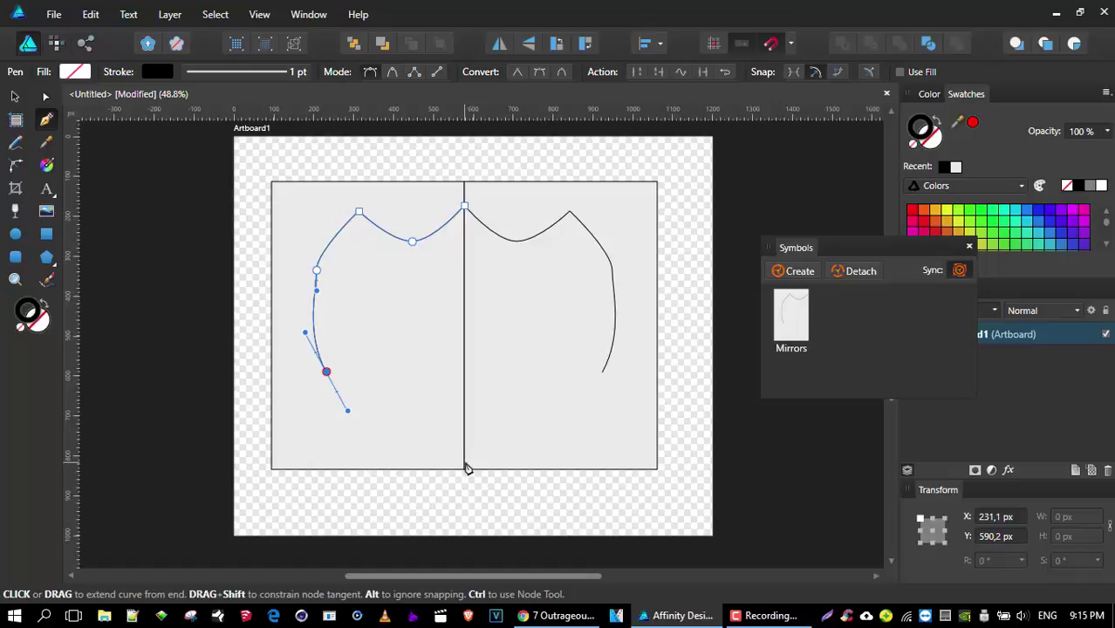
left_click(464, 462)
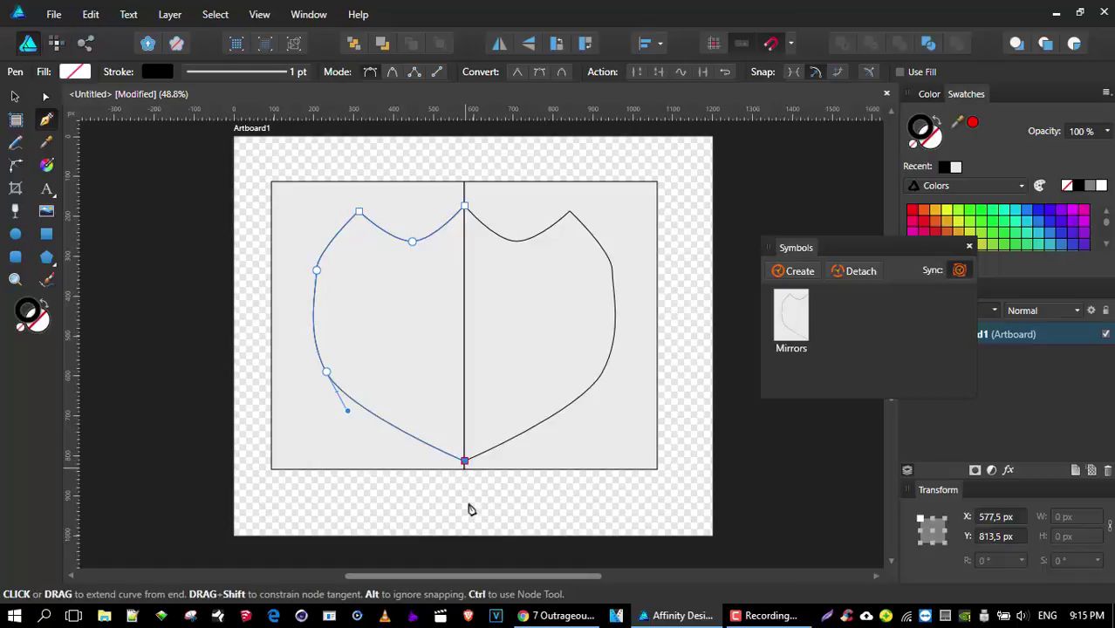
left_click(15, 96)
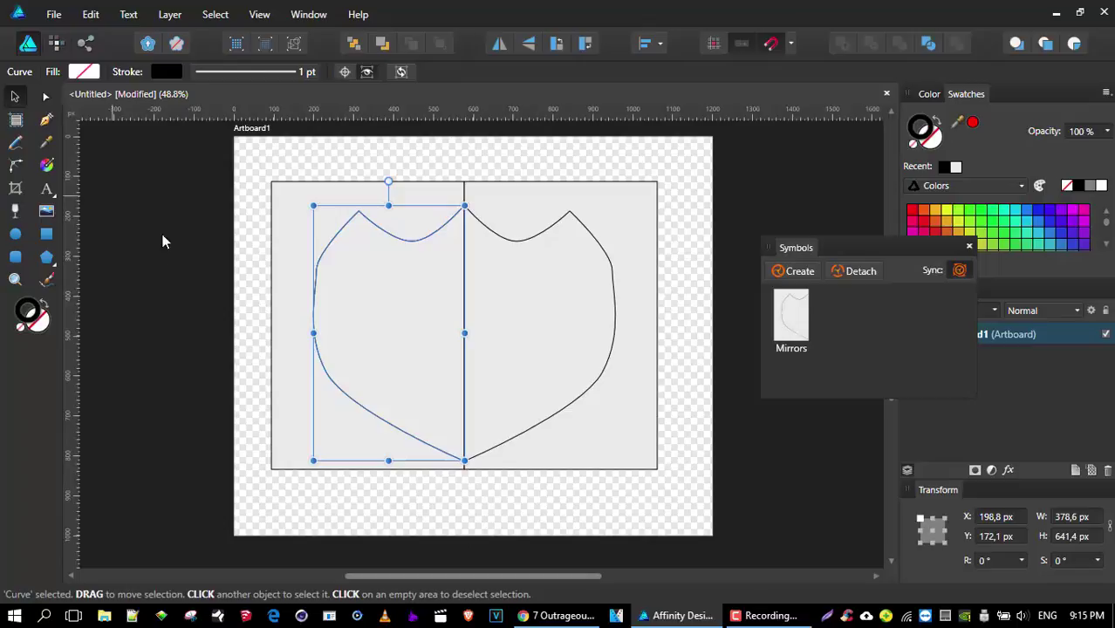
left_click(217, 259)
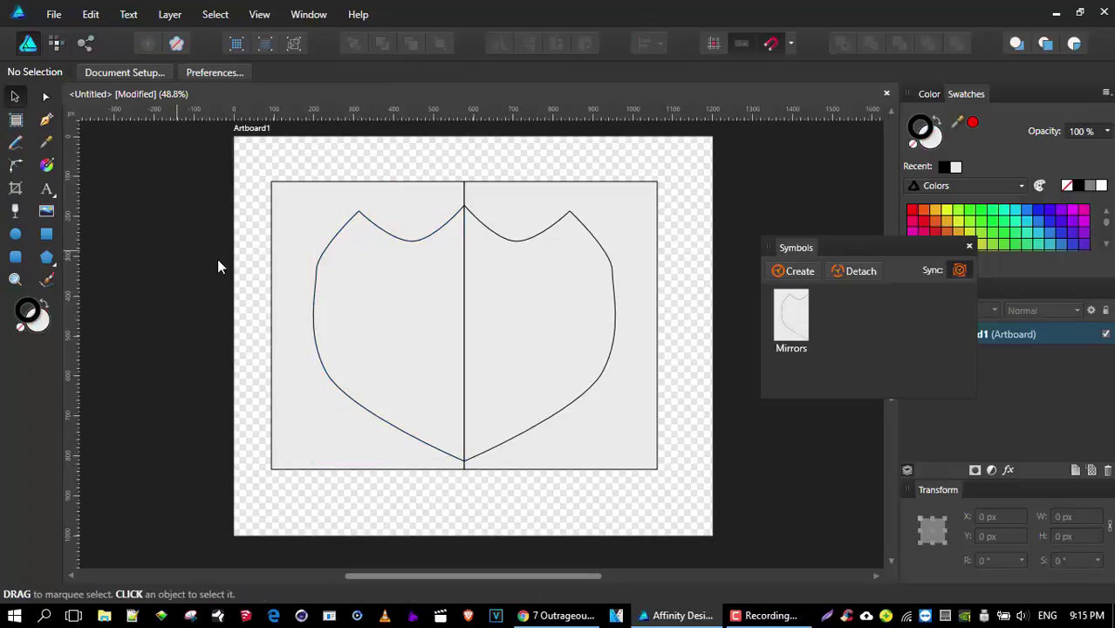
Reshape the shield's left-side curve by moving its upper side node.
left_click(316, 274)
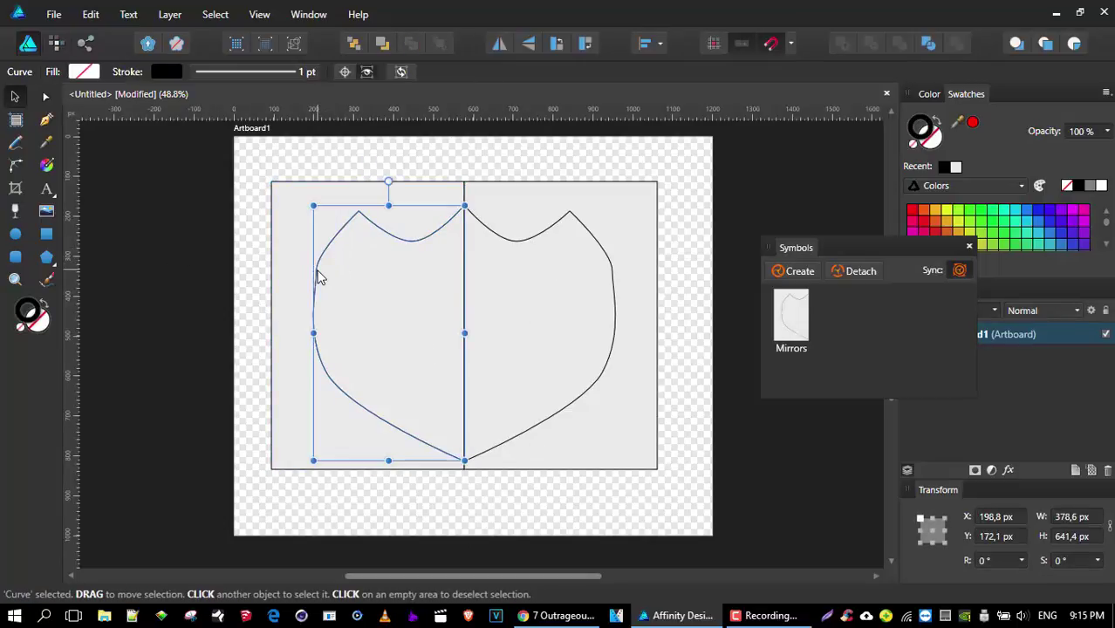
left_click(46, 96)
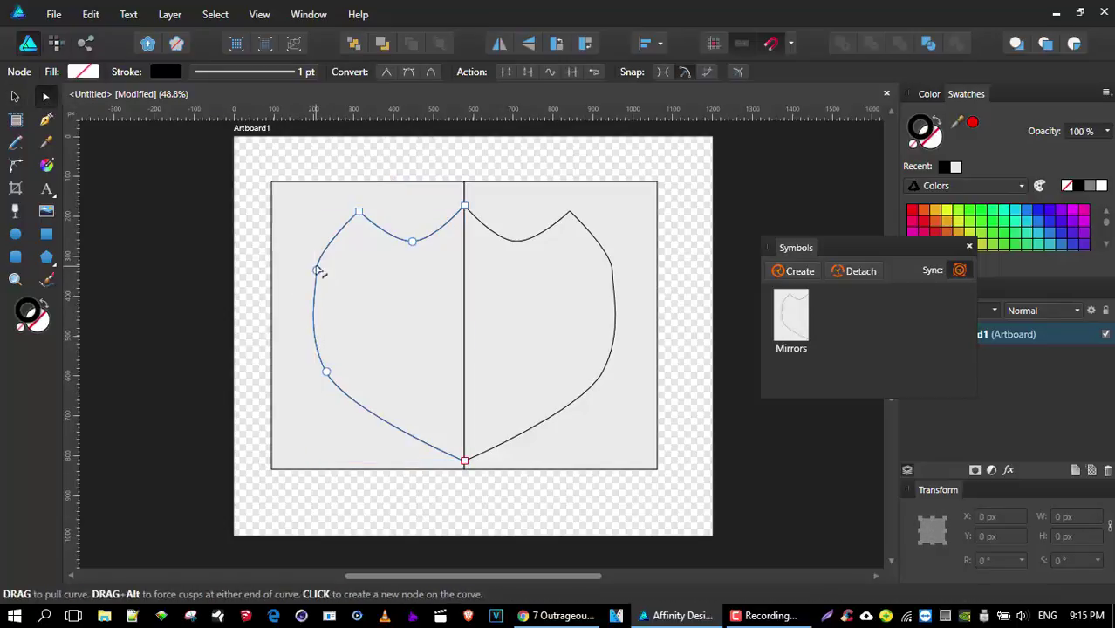
left_click_drag(317, 271, 304, 332)
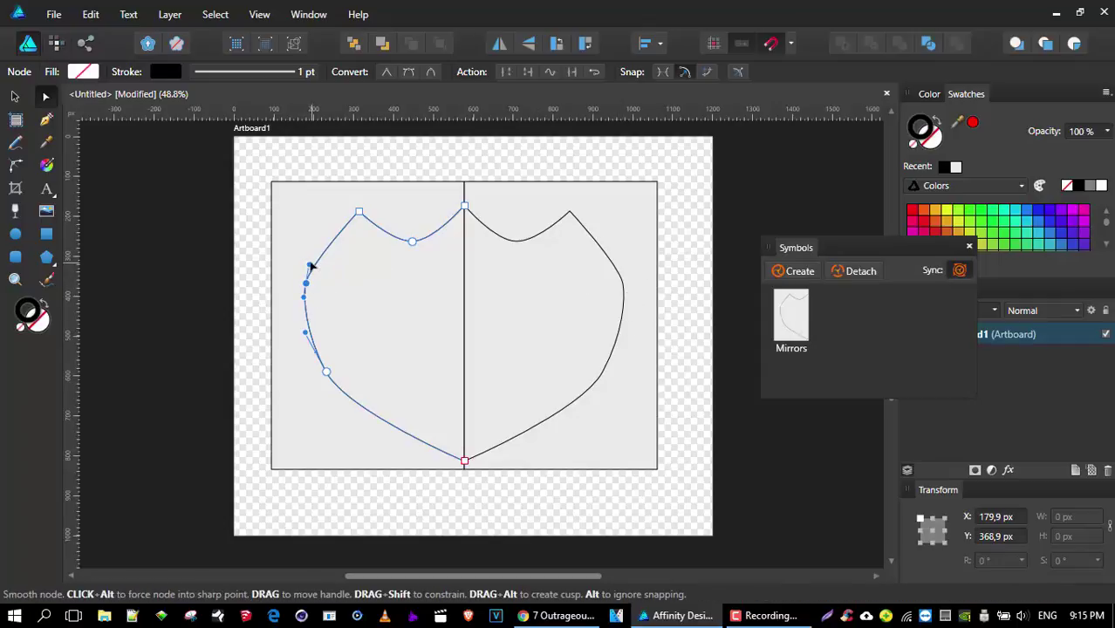
left_click_drag(311, 268, 319, 233)
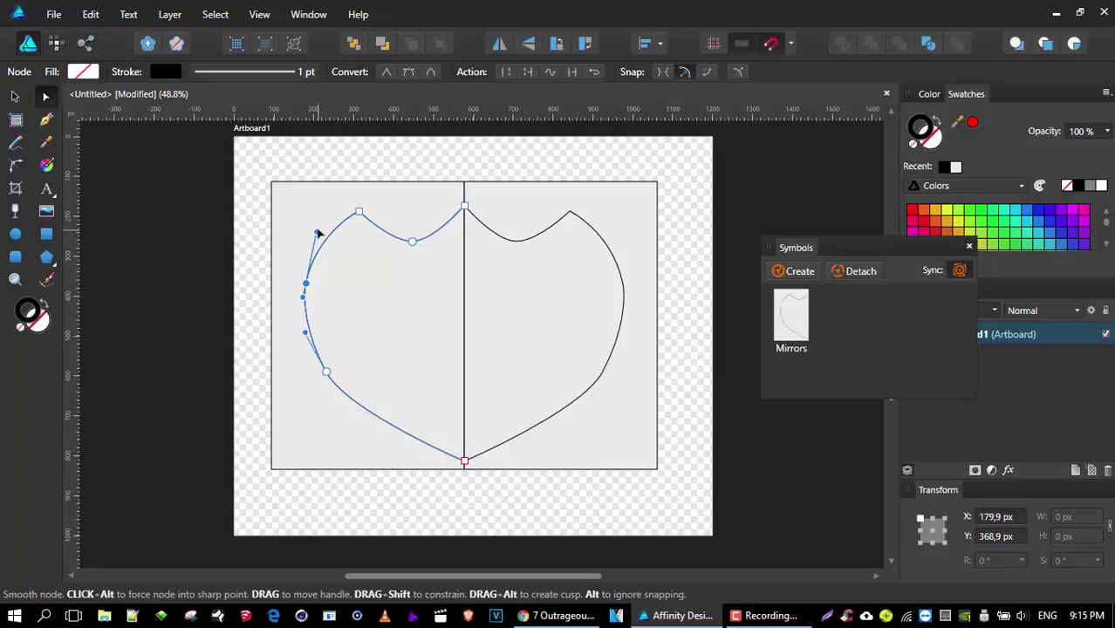
Move the lower-left node up and outward and smooth the curve below it.
left_click(354, 279)
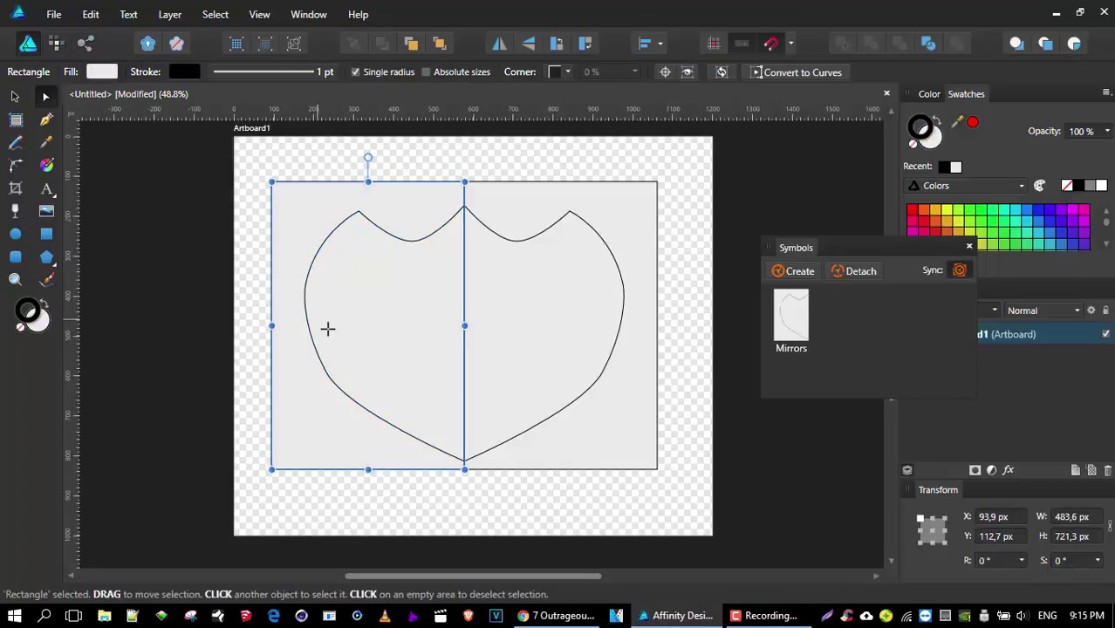
double_click(337, 385)
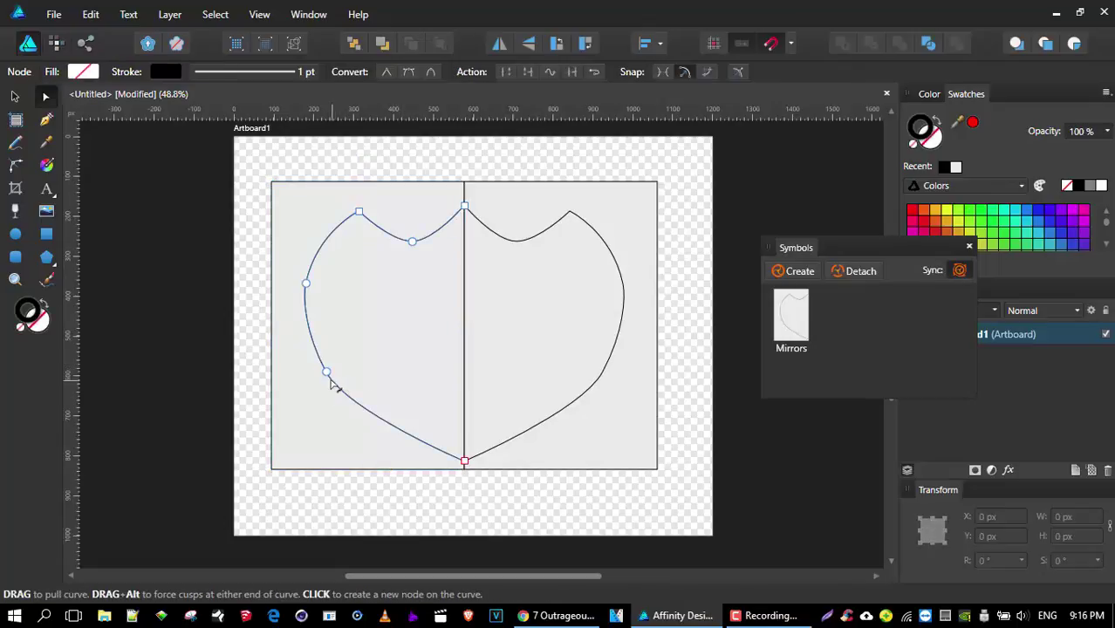
left_click(331, 378)
left_click_drag(330, 378, 325, 370)
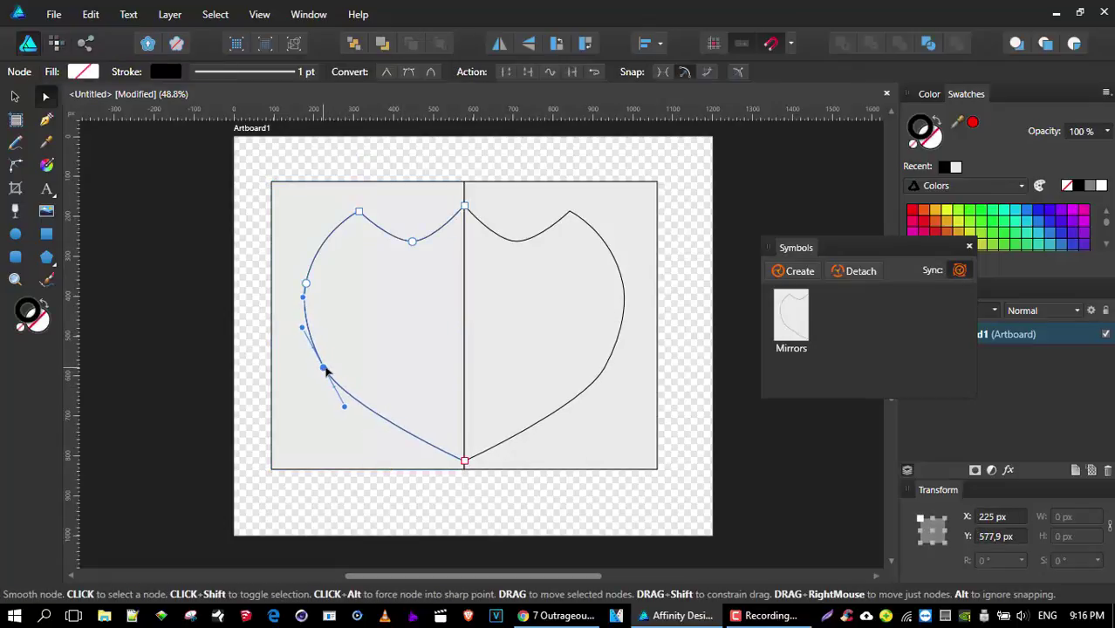
left_click_drag(352, 421, 362, 430)
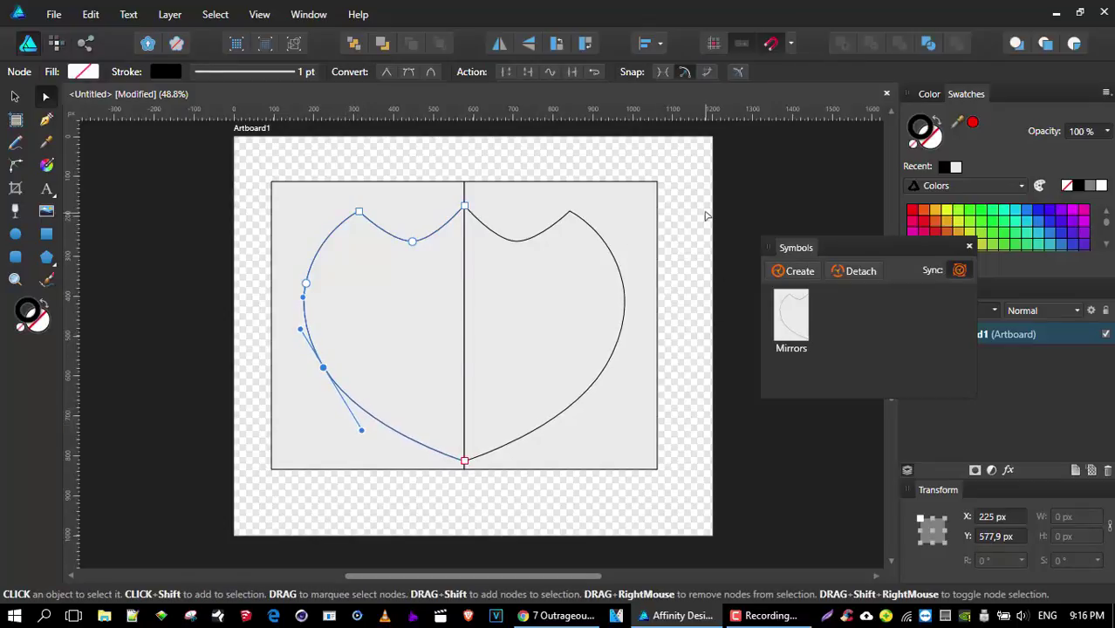
left_click(698, 218)
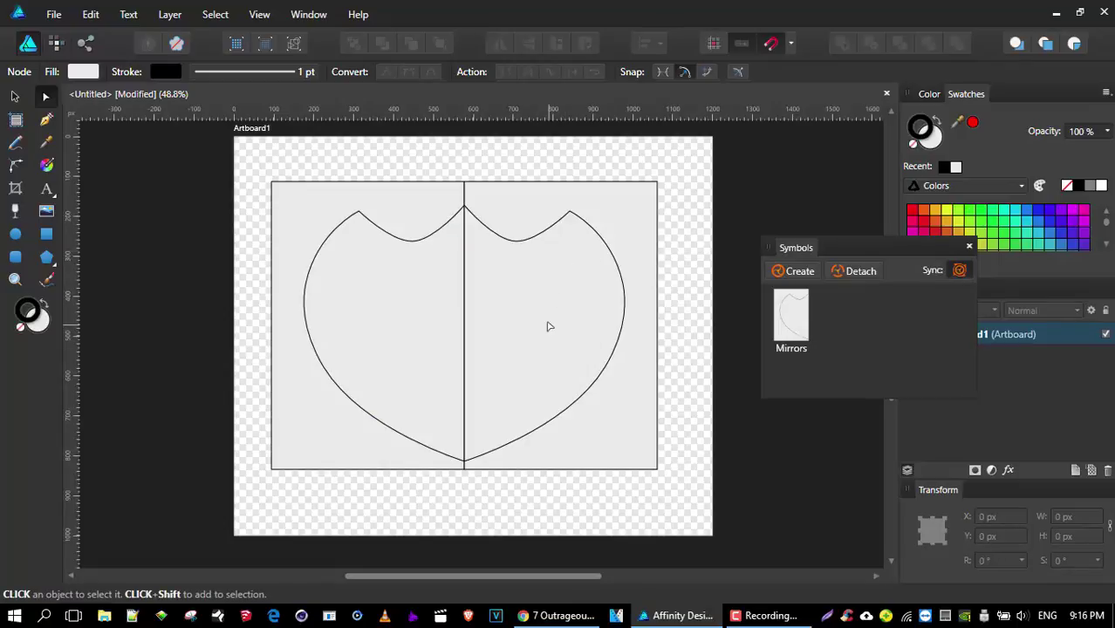
Select the shield symbol, undoing an accidentally placed extra Mirrors instance.
left_click(578, 319)
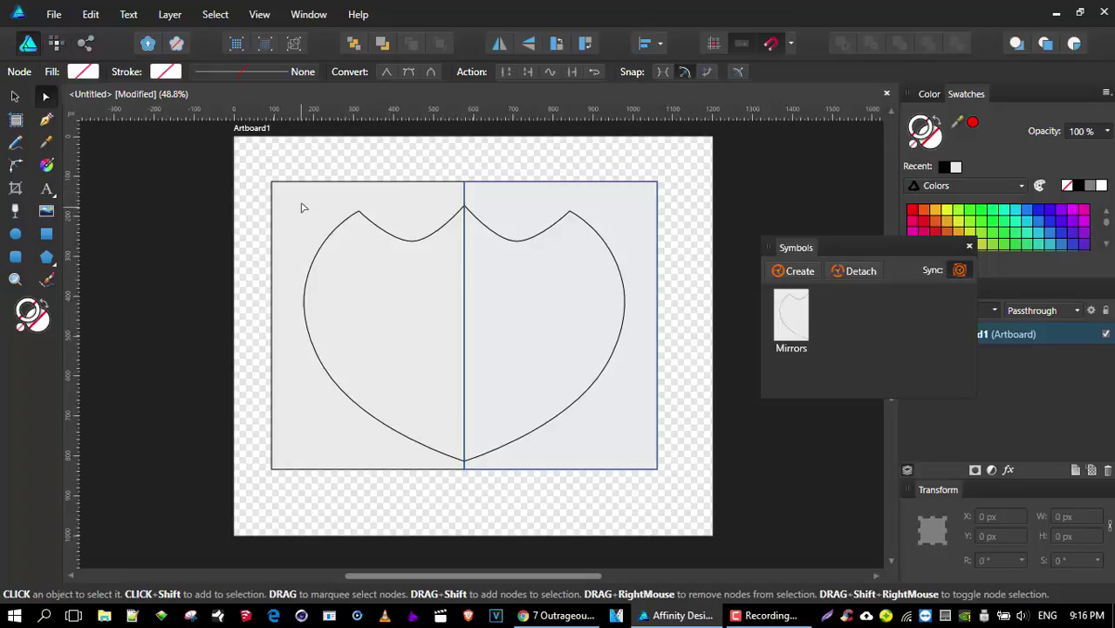
left_click(299, 208)
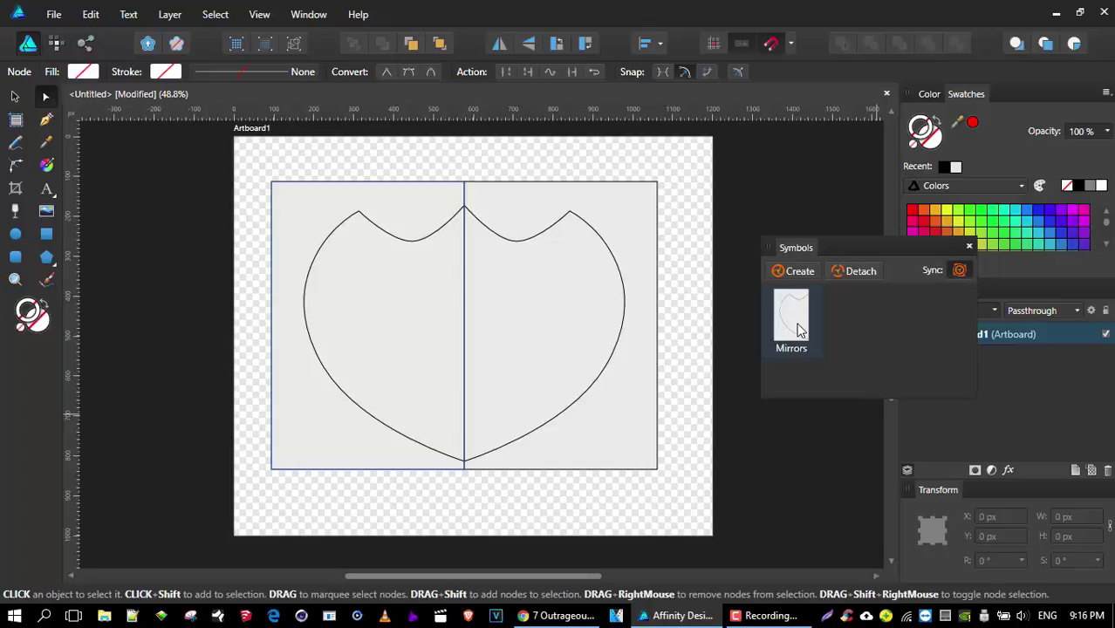
left_click(800, 328)
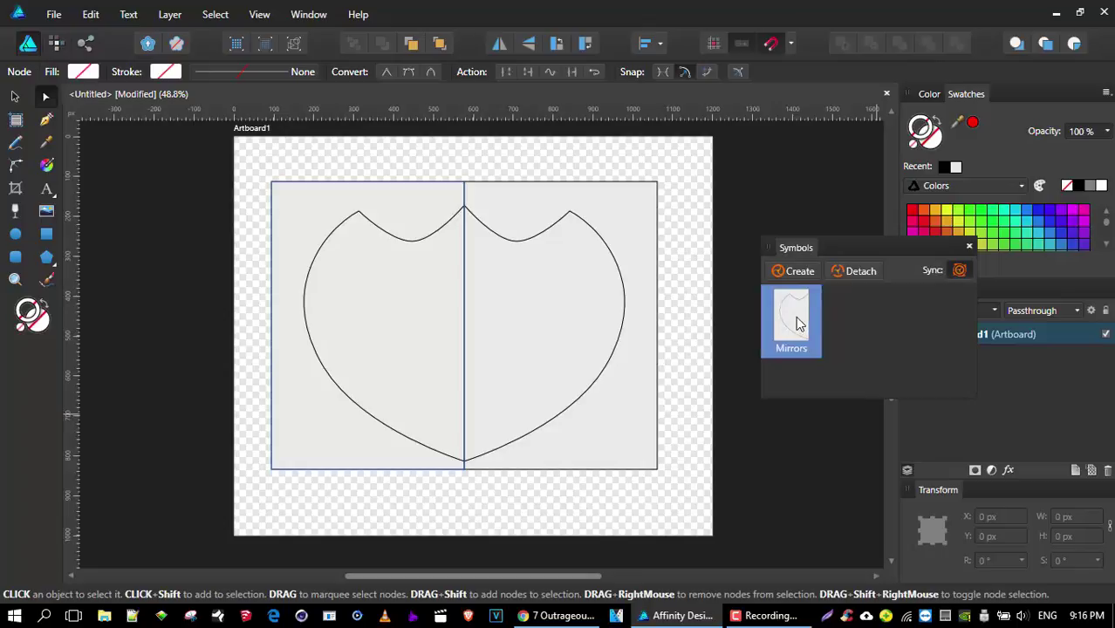
mouse_move(796, 323)
left_mouse_down()
mouse_move(845, 318)
mouse_move(818, 319)
left_mouse_up()
key("ctrl+z")
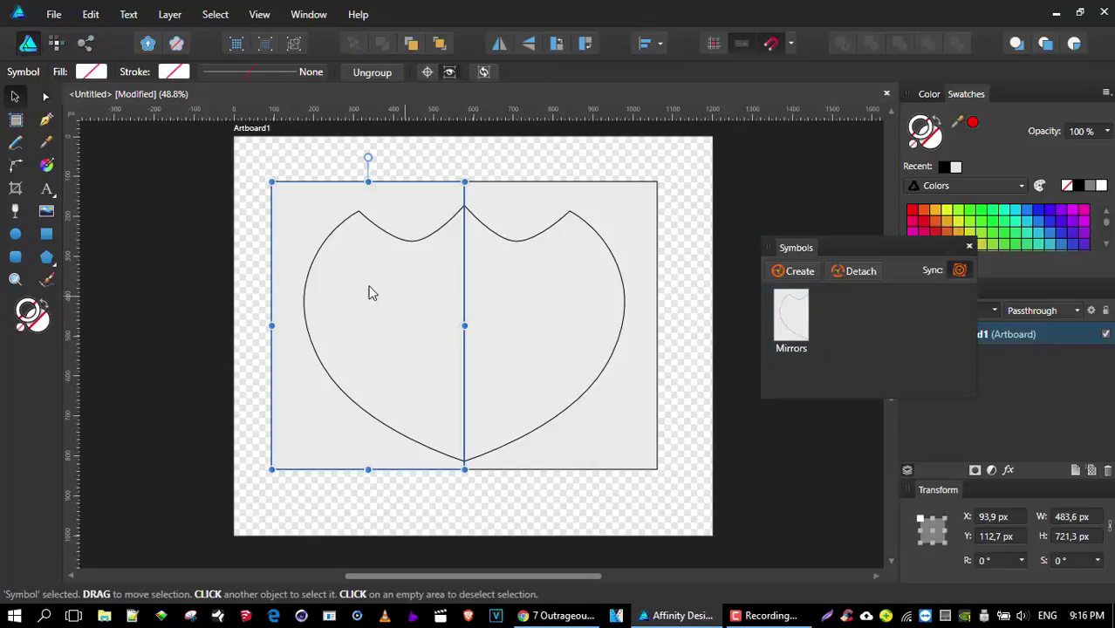
Set the inner rectangle's fill and stroke to None, then select both halves.
double_click(364, 274)
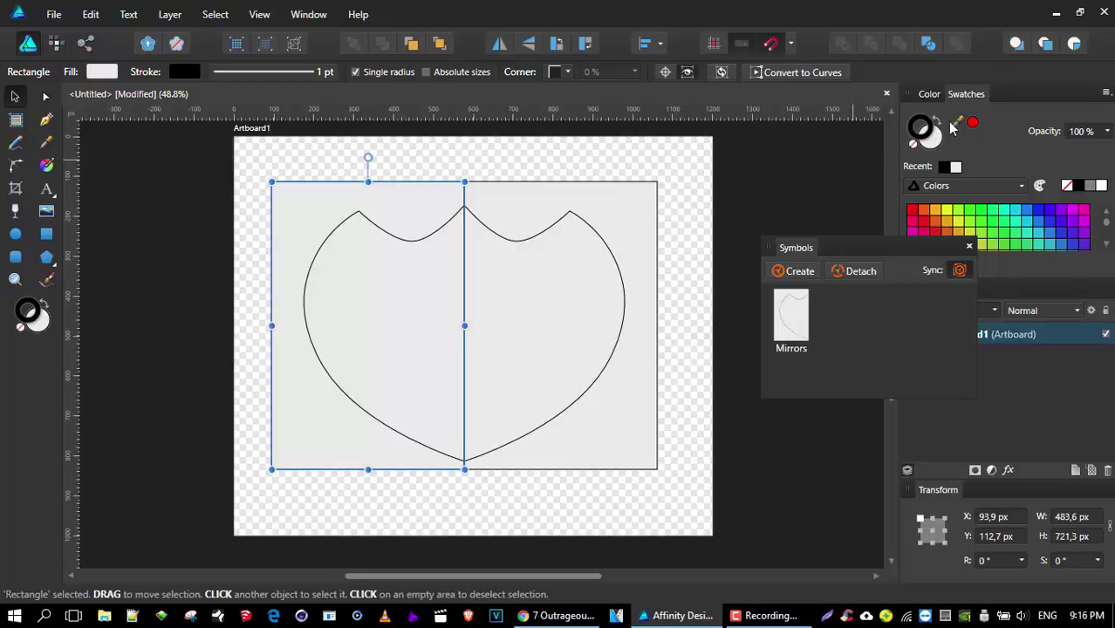
left_click(930, 140)
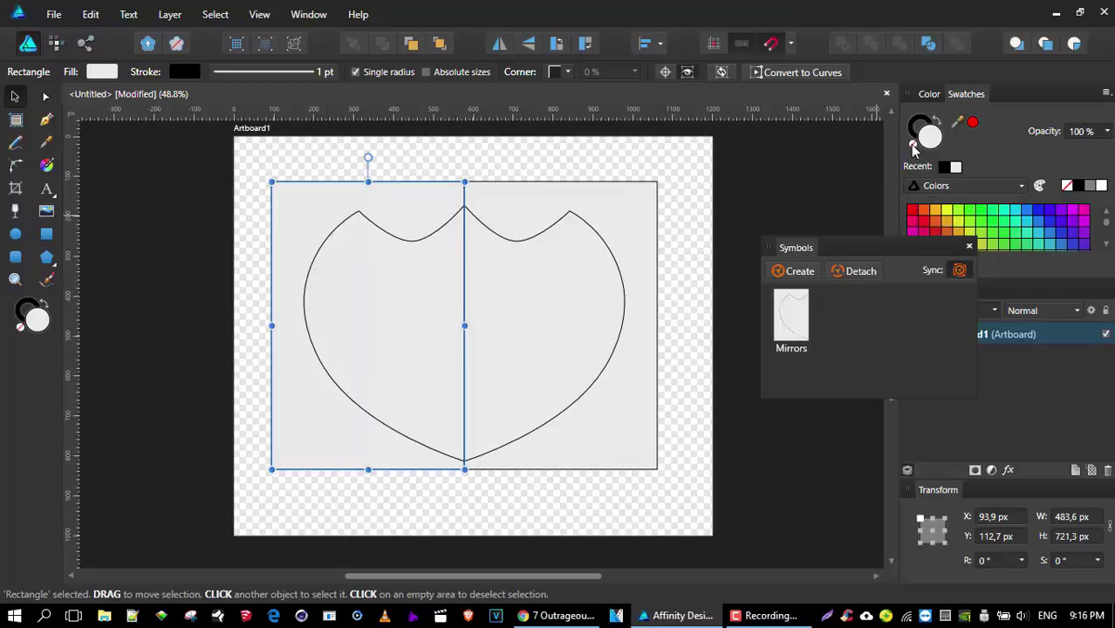
left_click(913, 147)
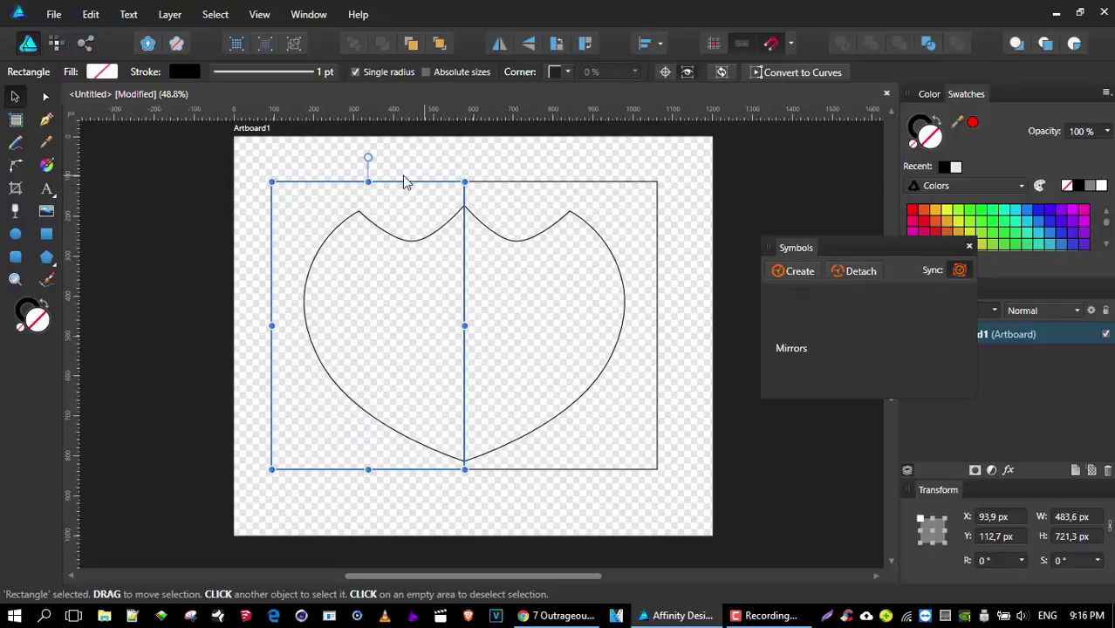
left_click(921, 125)
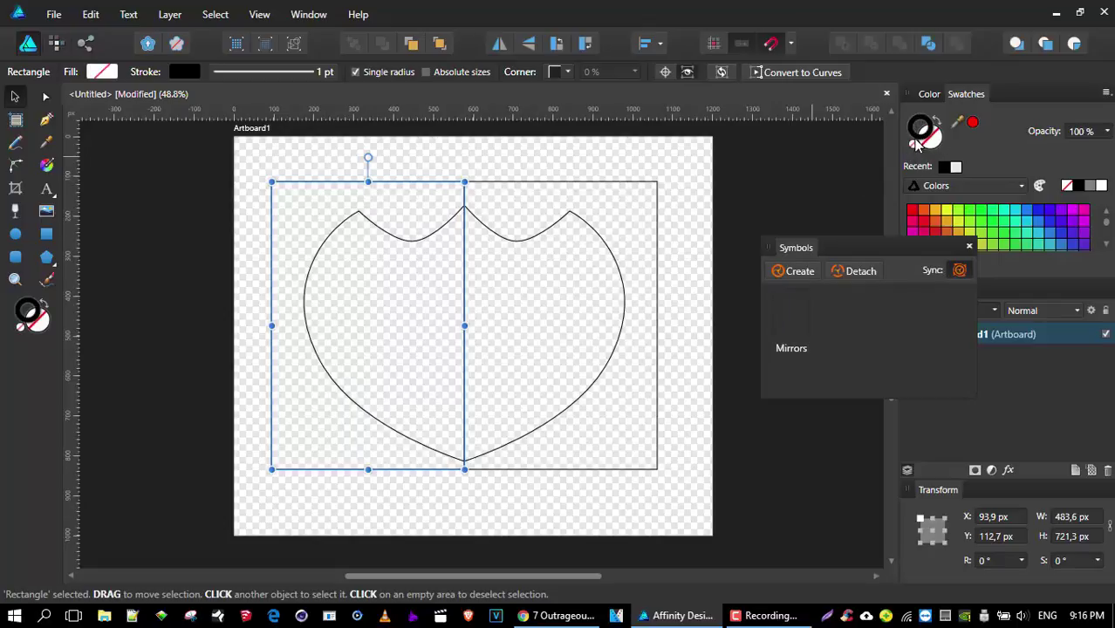
left_click(913, 146)
left_click(647, 185)
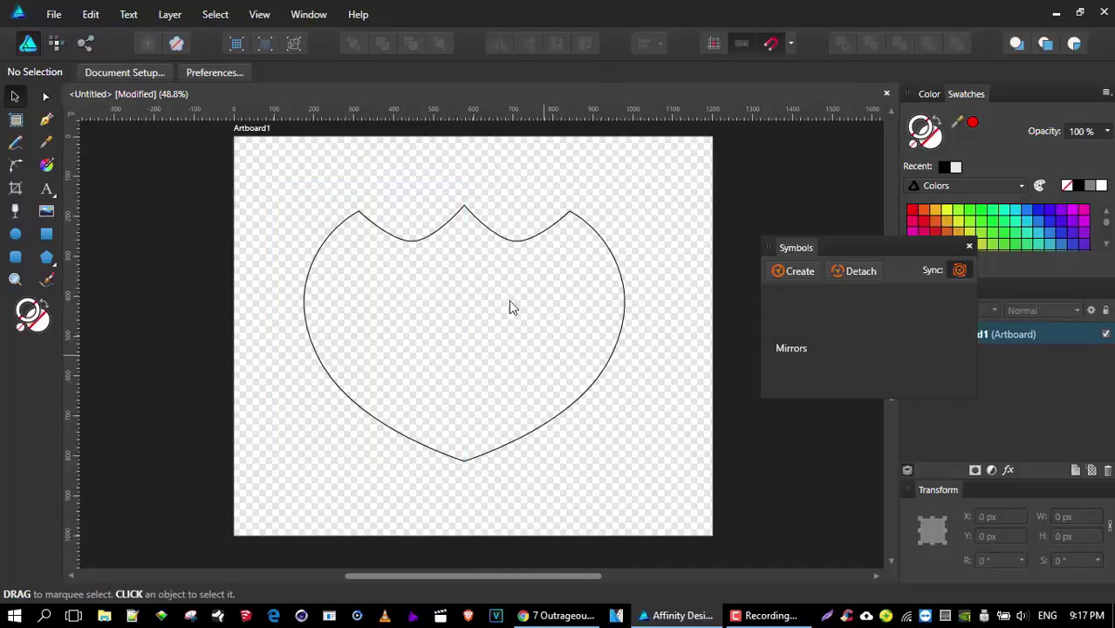
left_click_drag(244, 156, 685, 510)
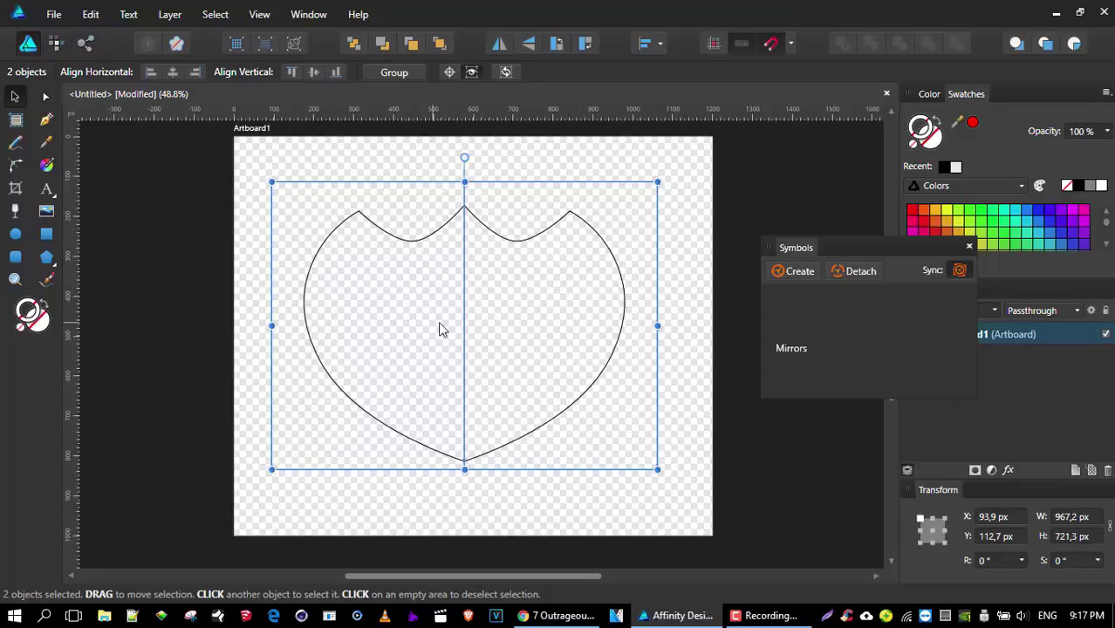
Draw a 145.5 px circle in the shield's left half with an orange outline.
left_click(718, 201)
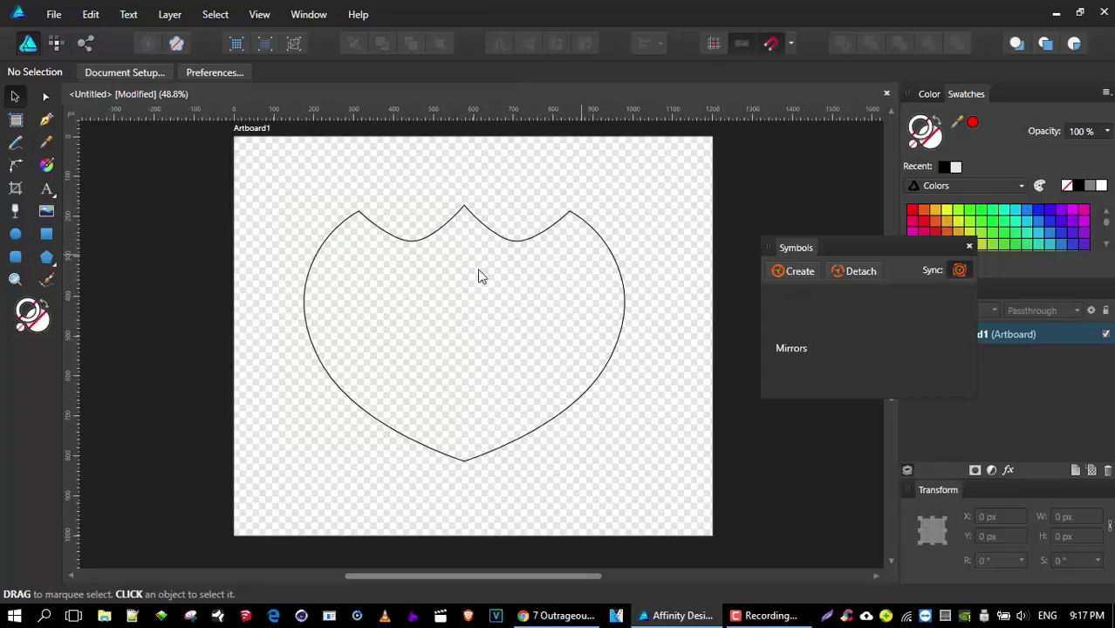
double_click(309, 270)
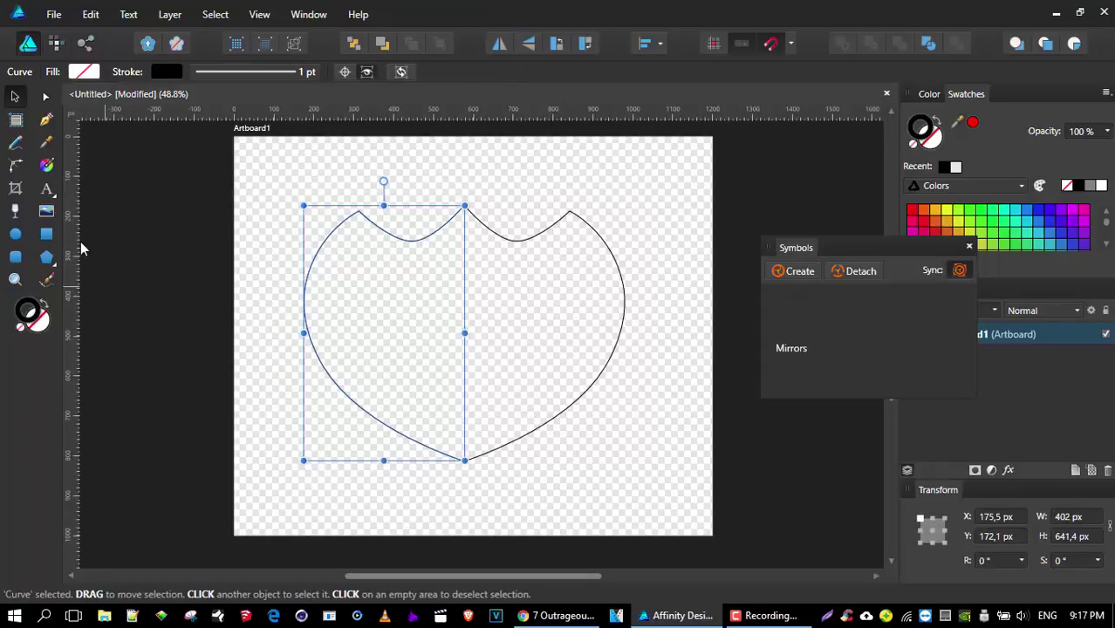
left_click(16, 234)
left_click_drag(354, 276, 428, 344)
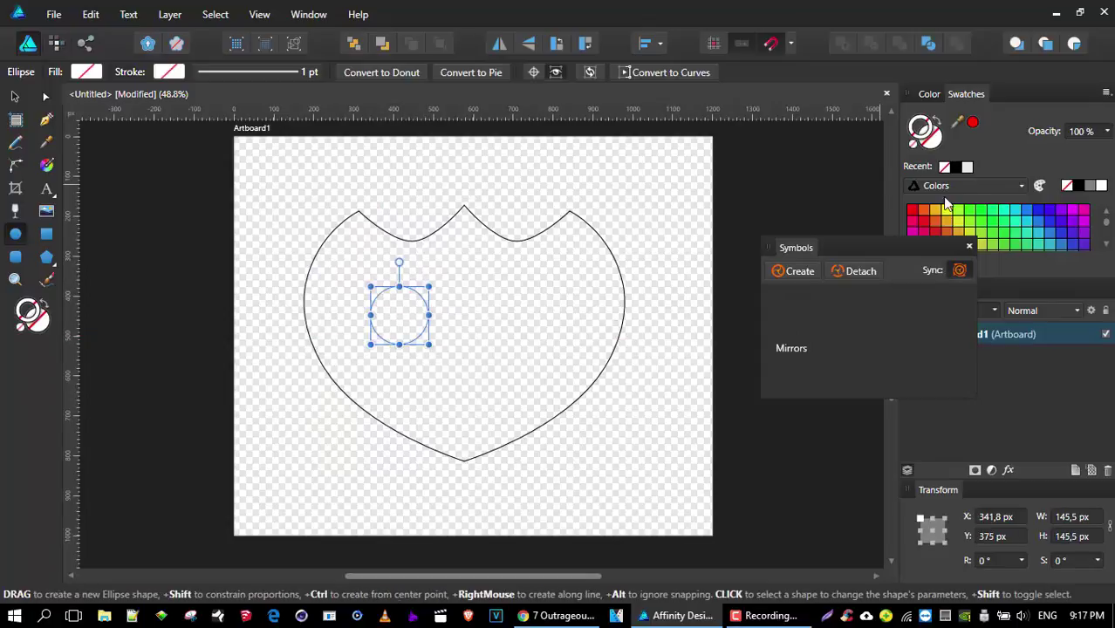
left_click(925, 215)
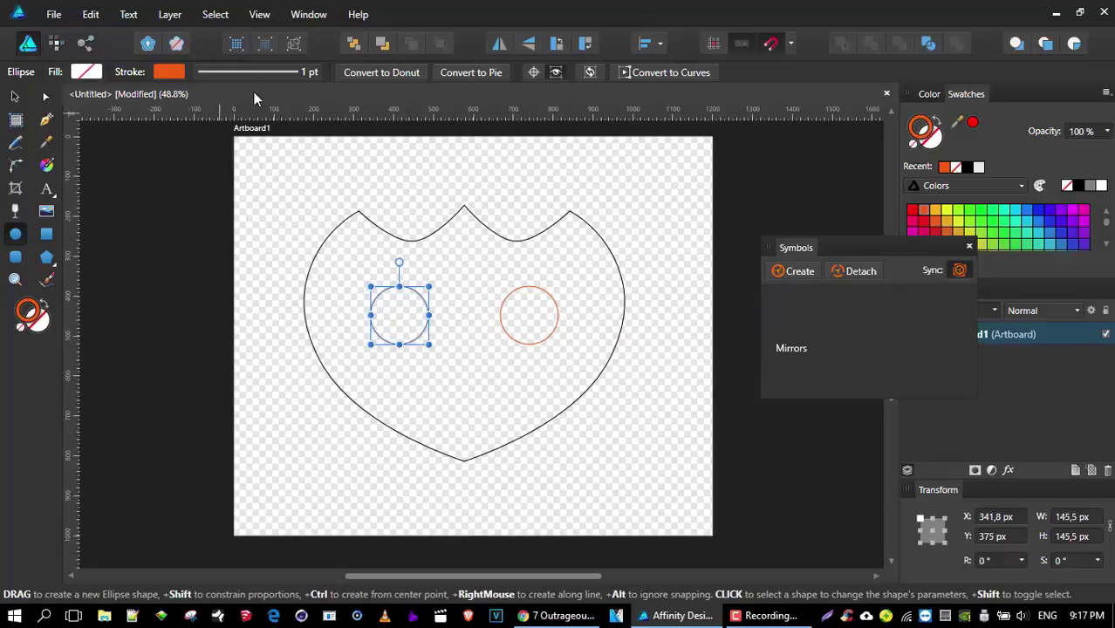
Move the circle up and to the left, spreading the mirrored pair apart.
key("v")
left_click(171, 198)
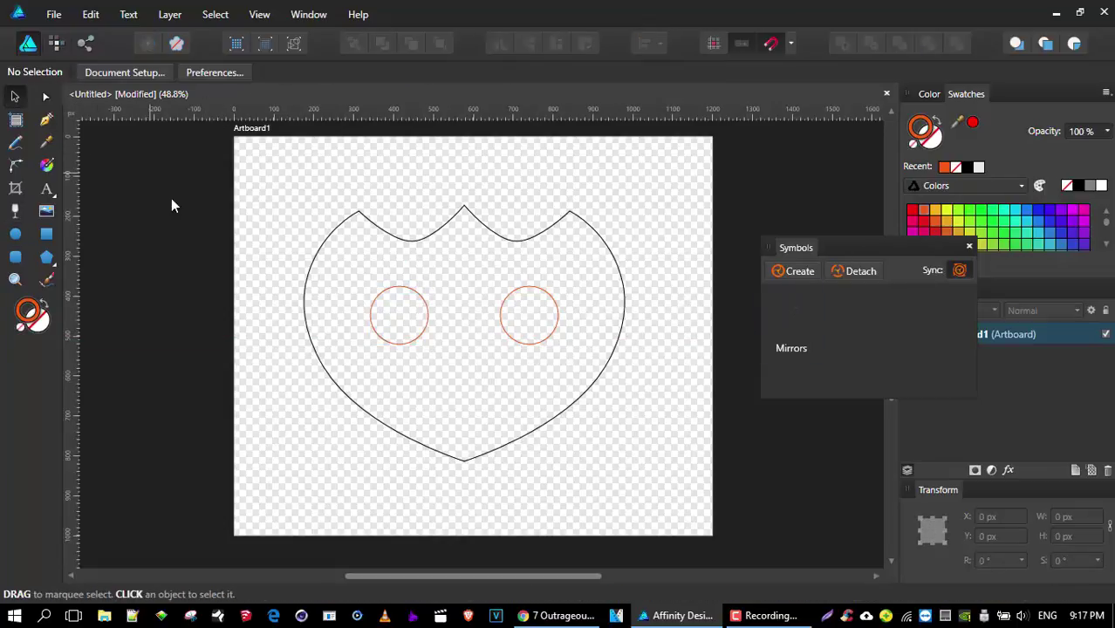
left_click(415, 340)
double_click(416, 341)
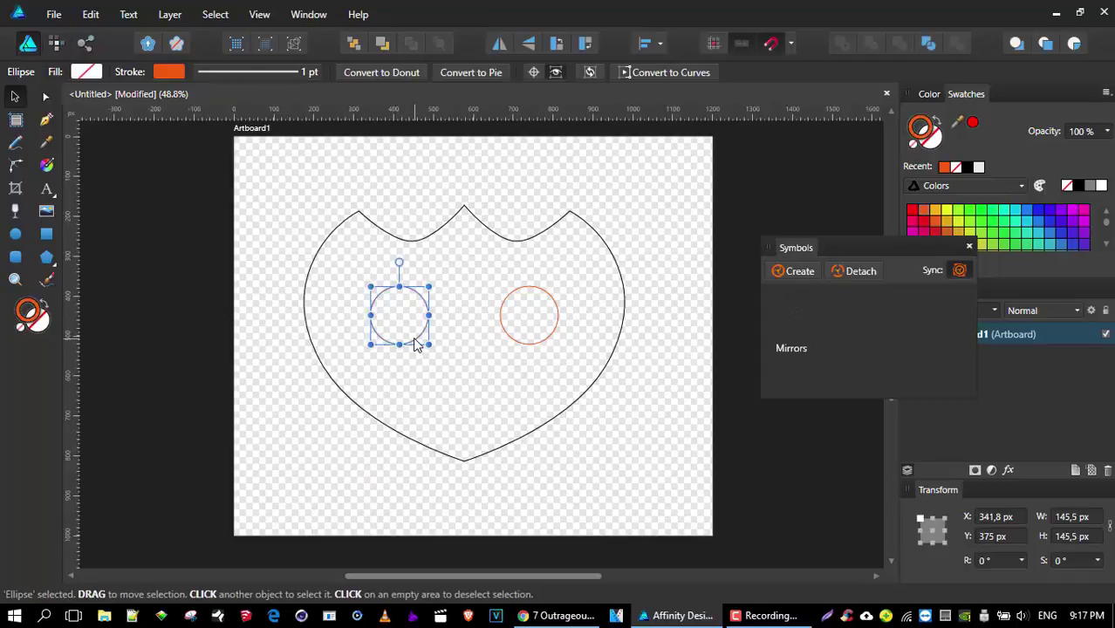
left_click_drag(416, 340, 393, 330)
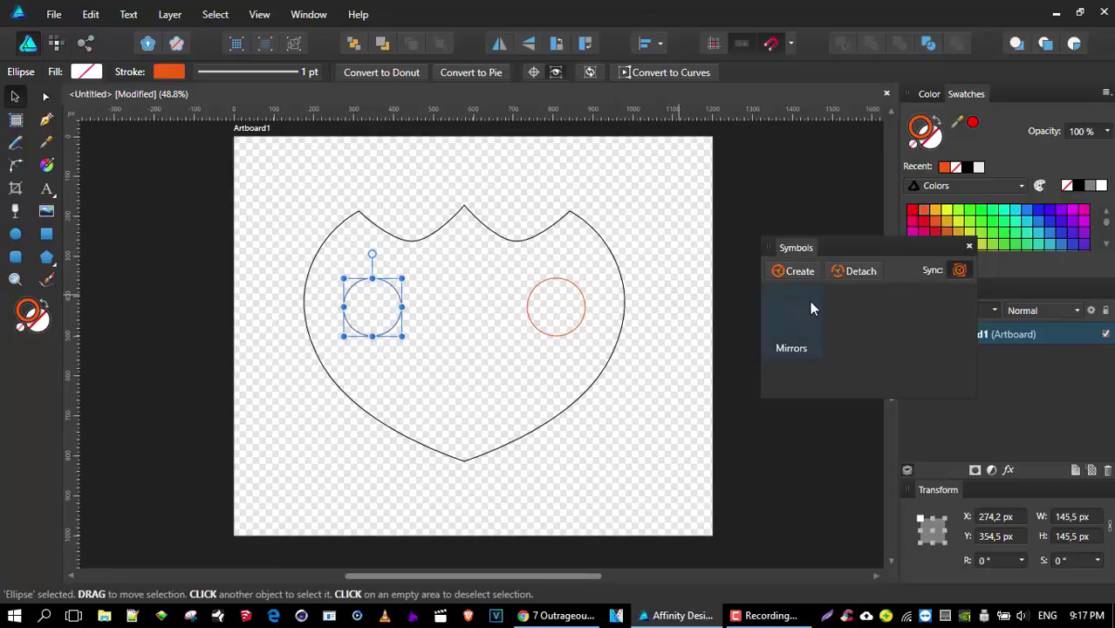
left_click(634, 445)
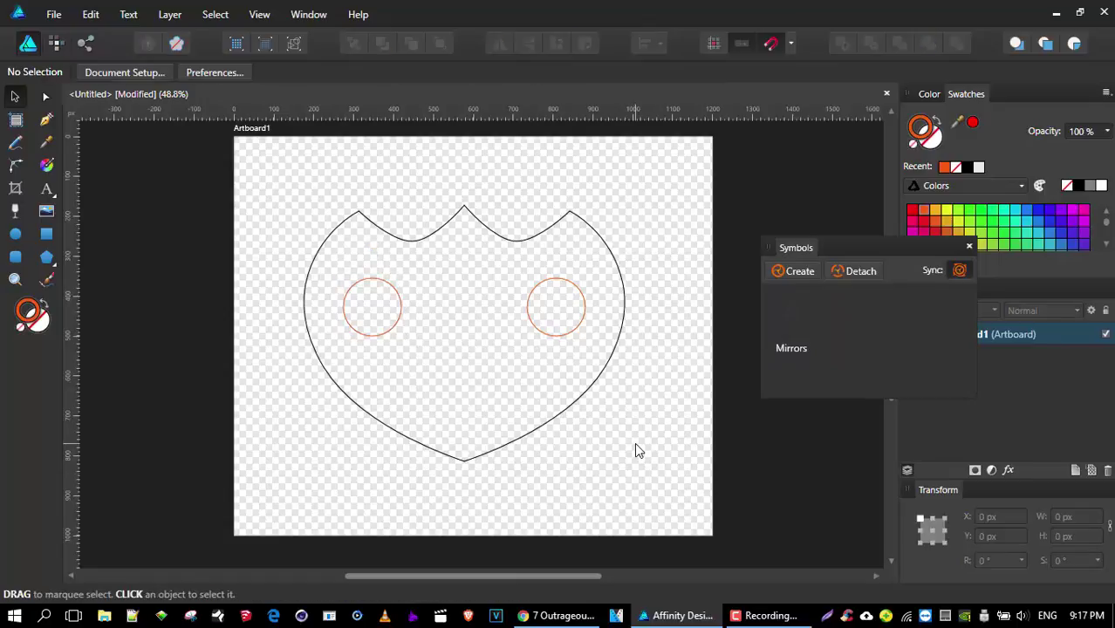
Stretch the left shield curve taller, top up and tip down, to about 868.9 px.
left_click(403, 241)
left_click_drag(383, 200, 386, 154)
left_click_drag(383, 460, 387, 500)
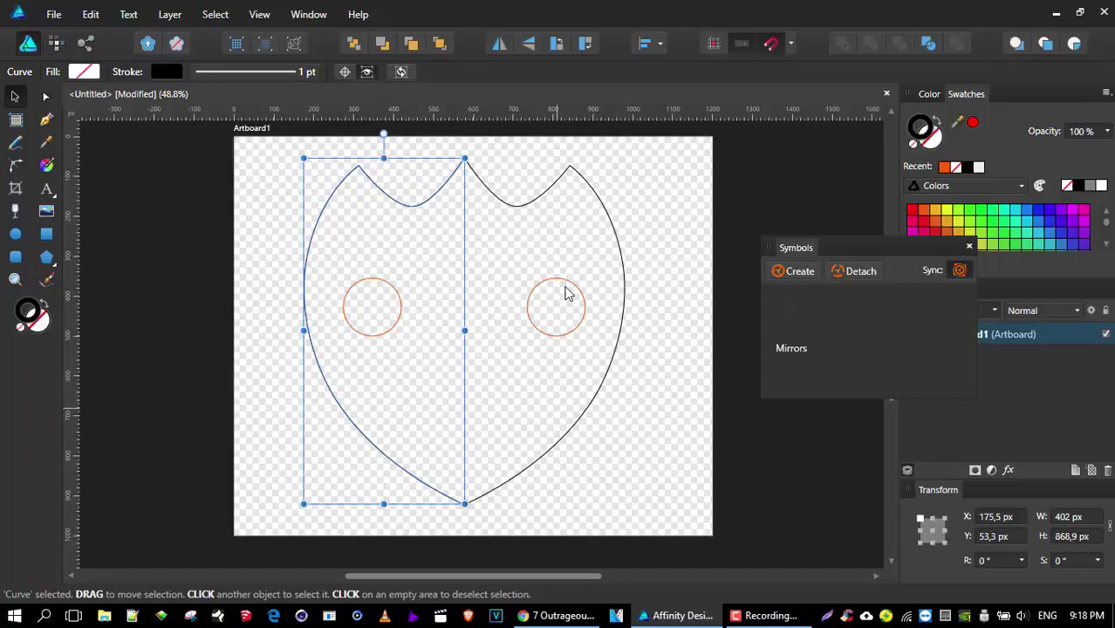
left_click(673, 419)
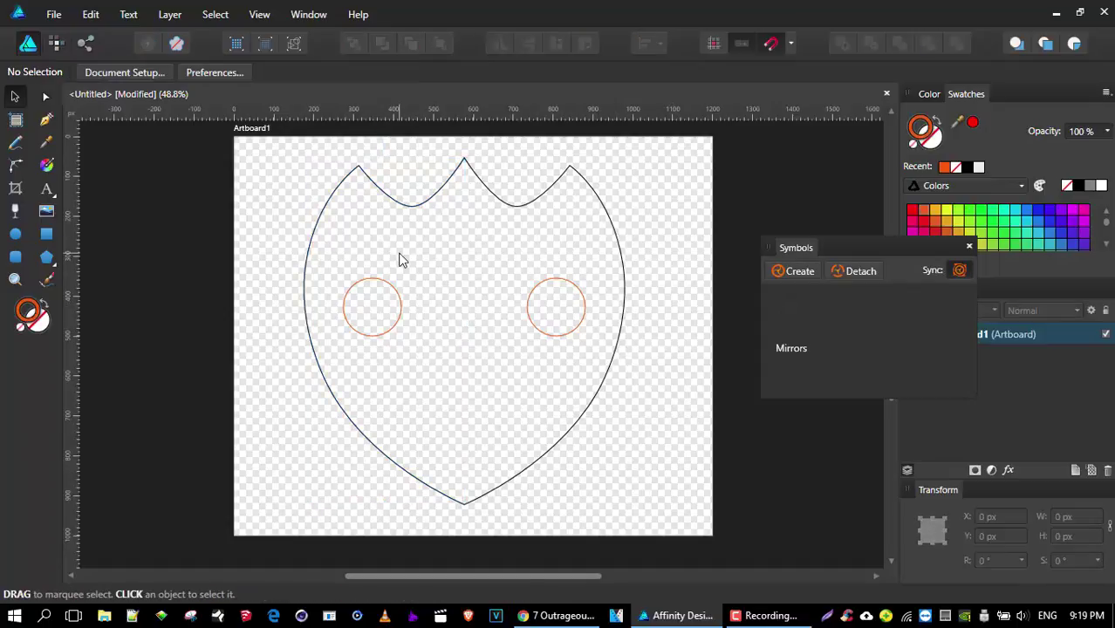